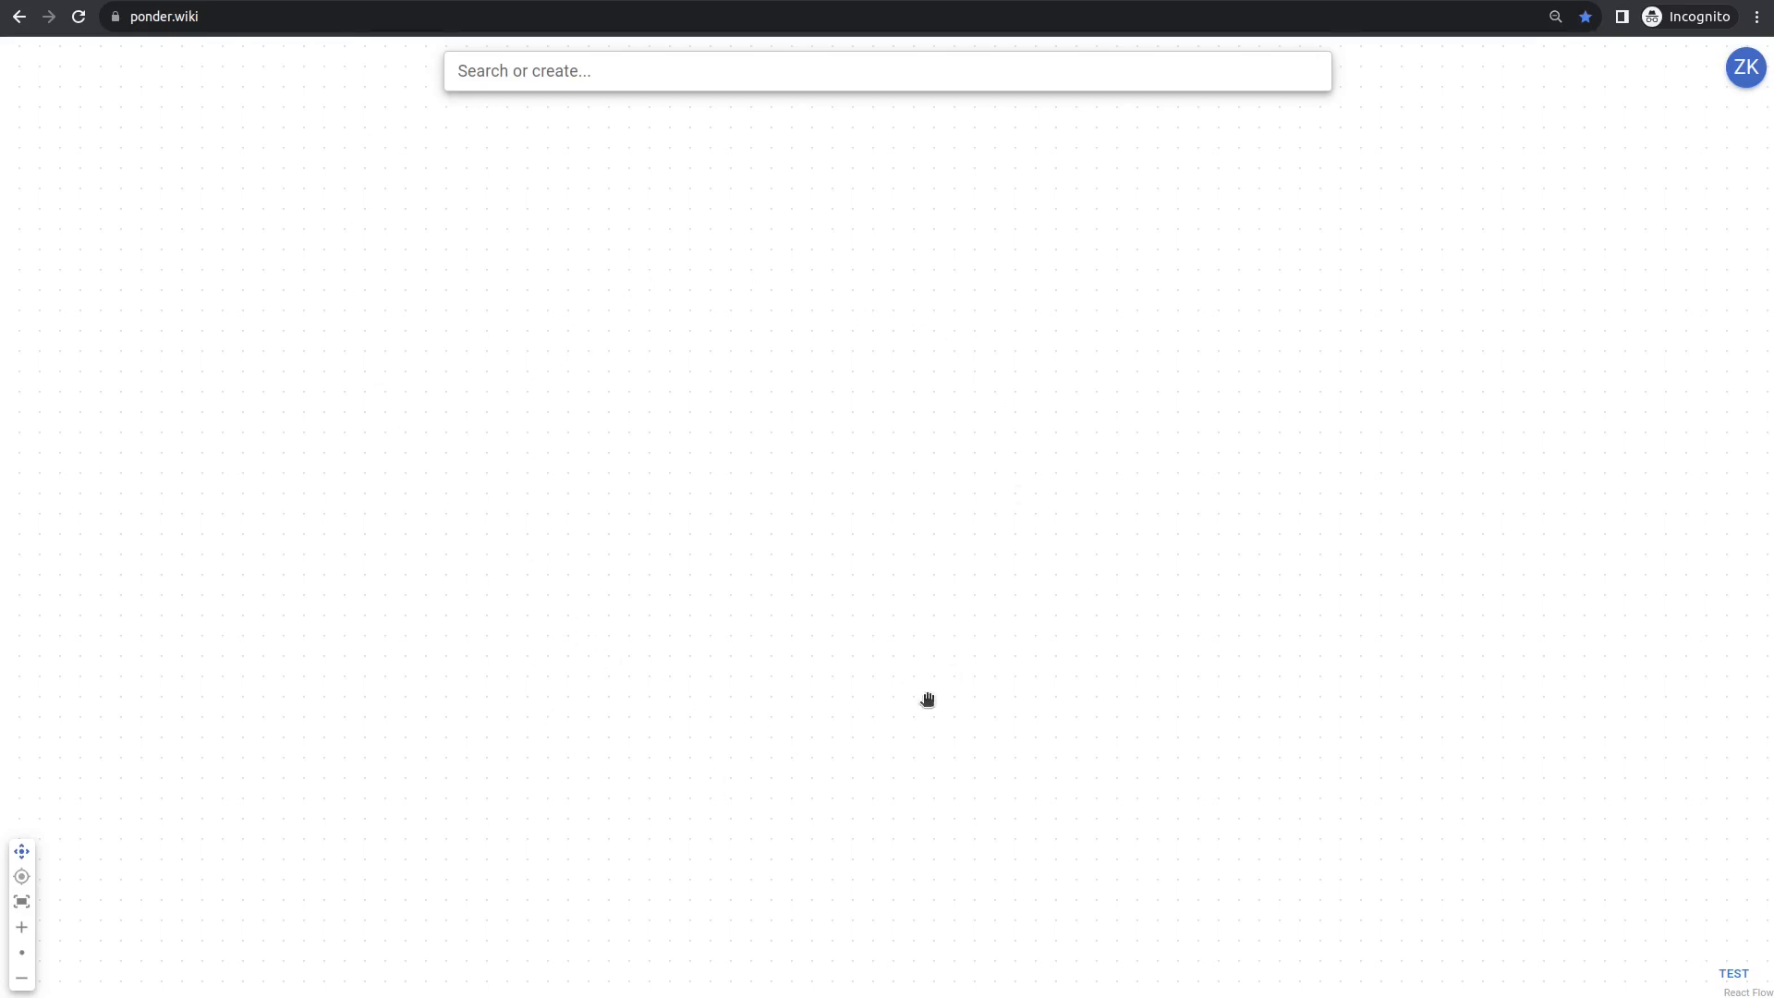
Step: View the account menu and close it
left_click(1747, 74)
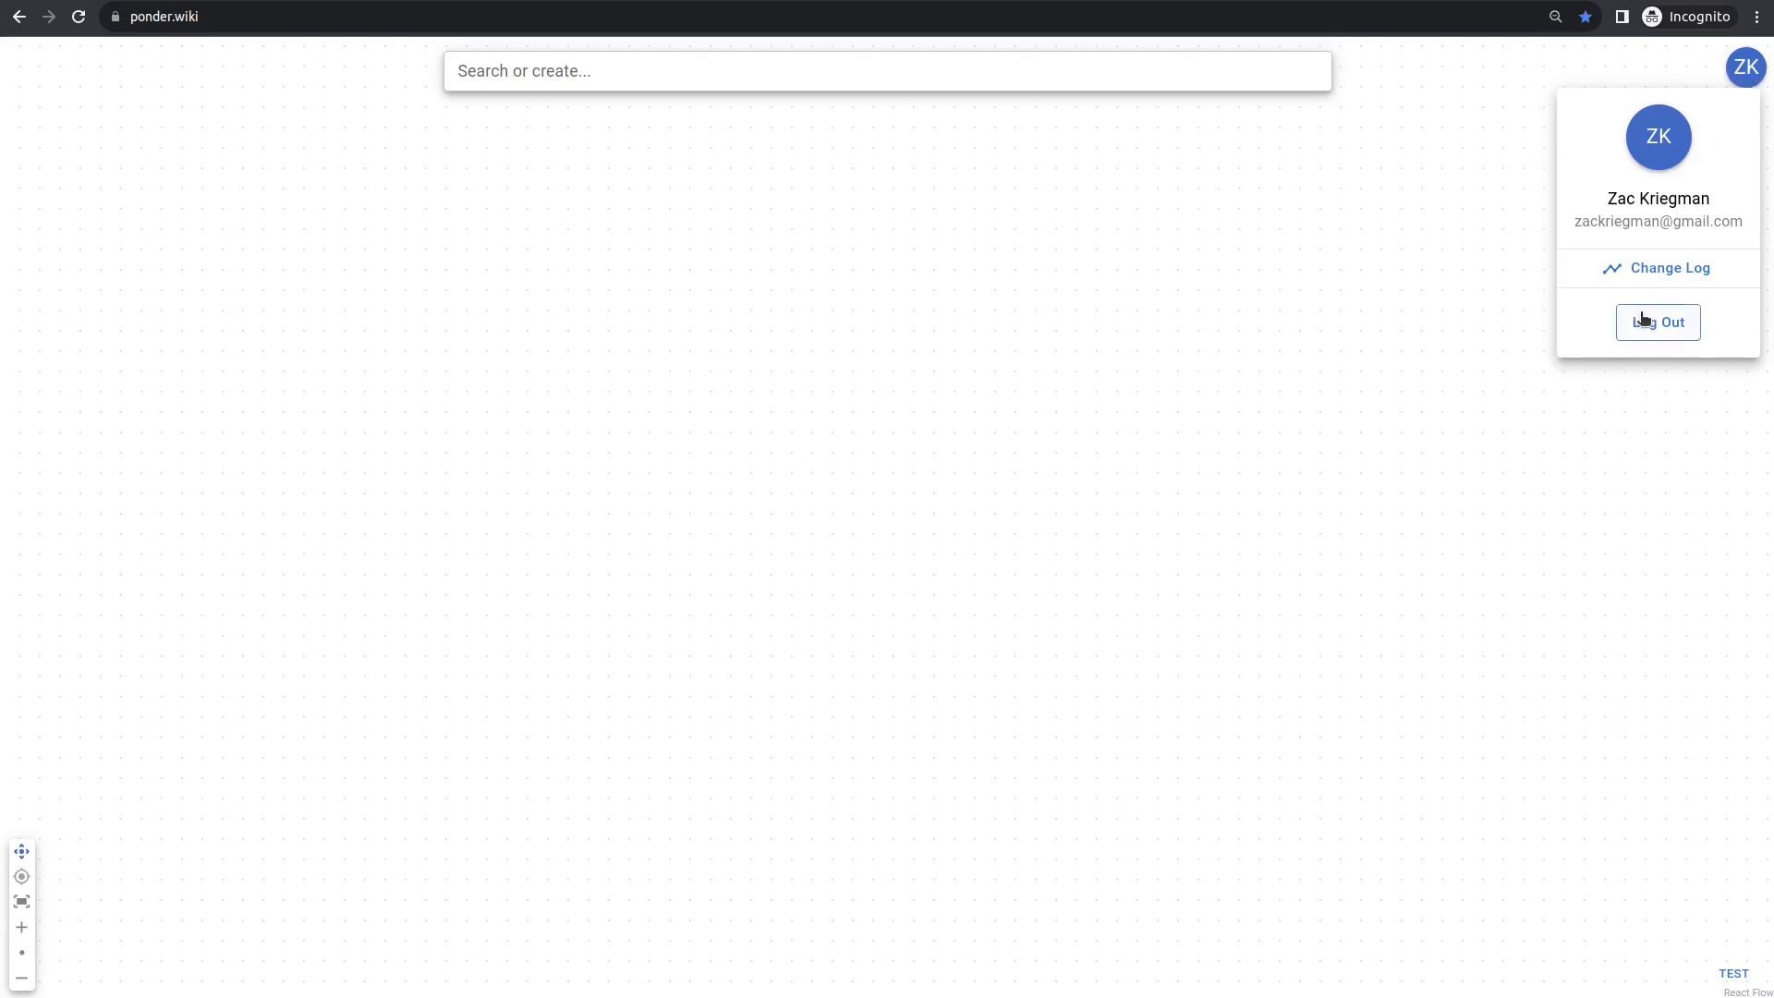
left_click(1087, 79)
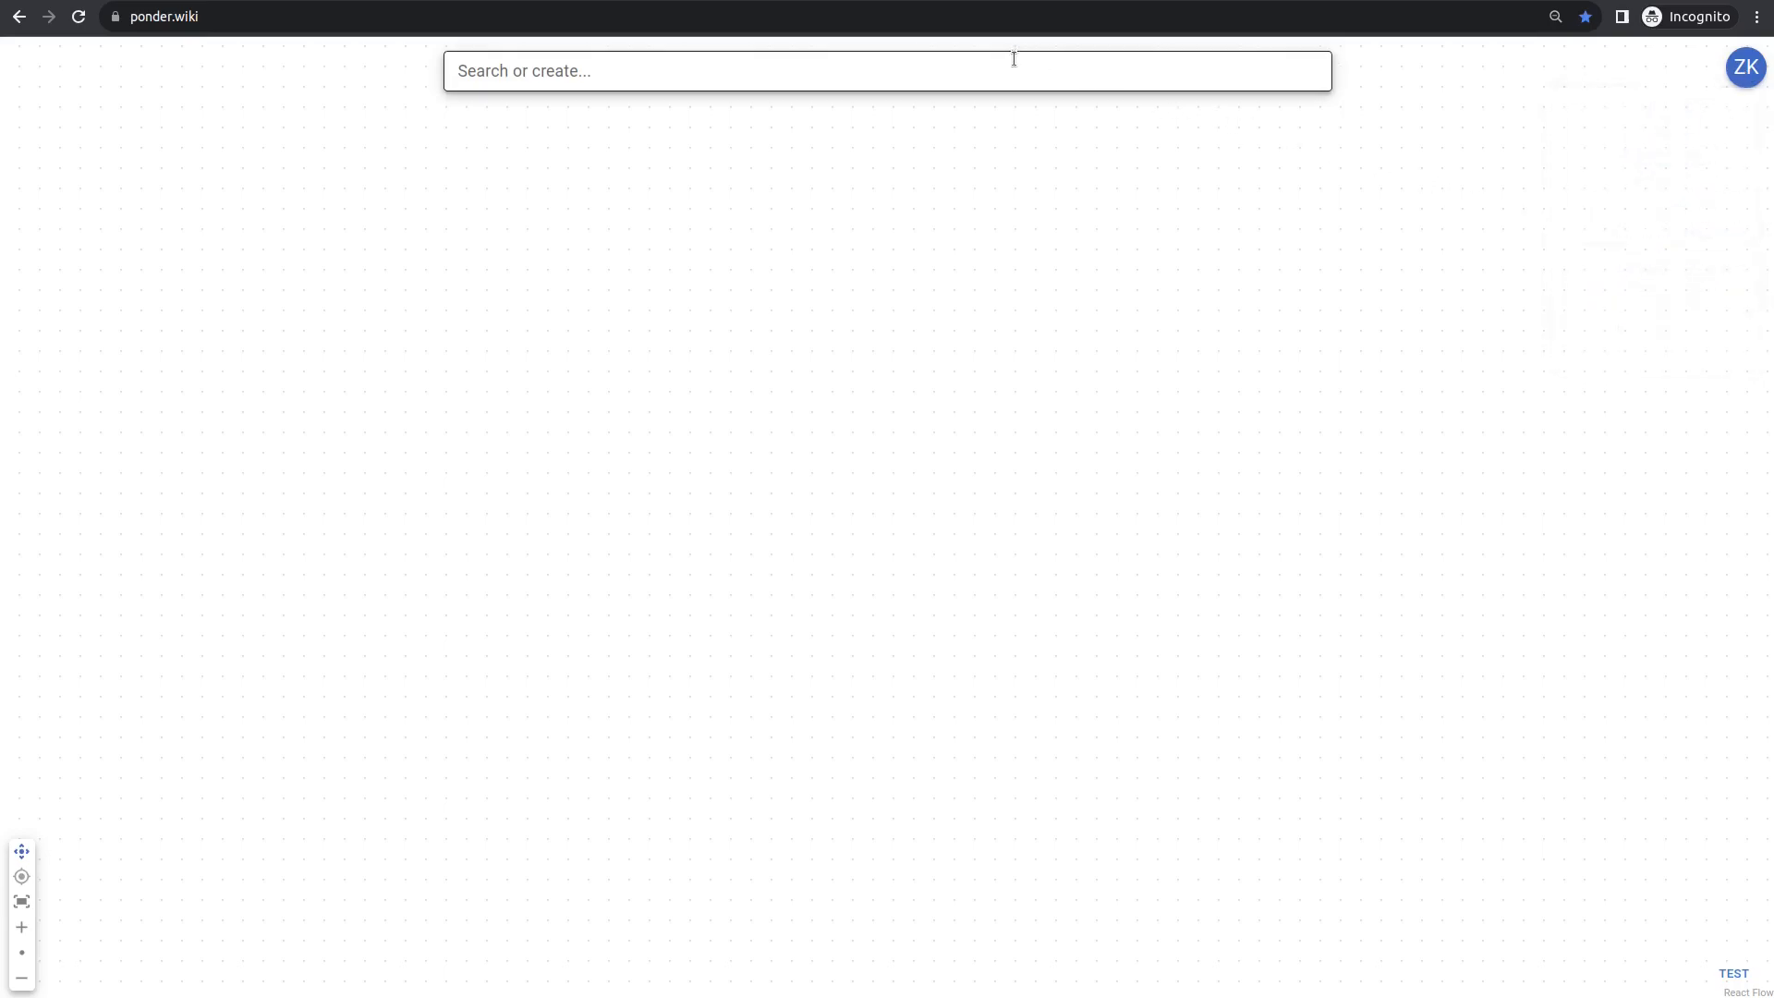
Step: Search the existing claims for "AI" and clear the query
left_click(630, 76)
type("AI")
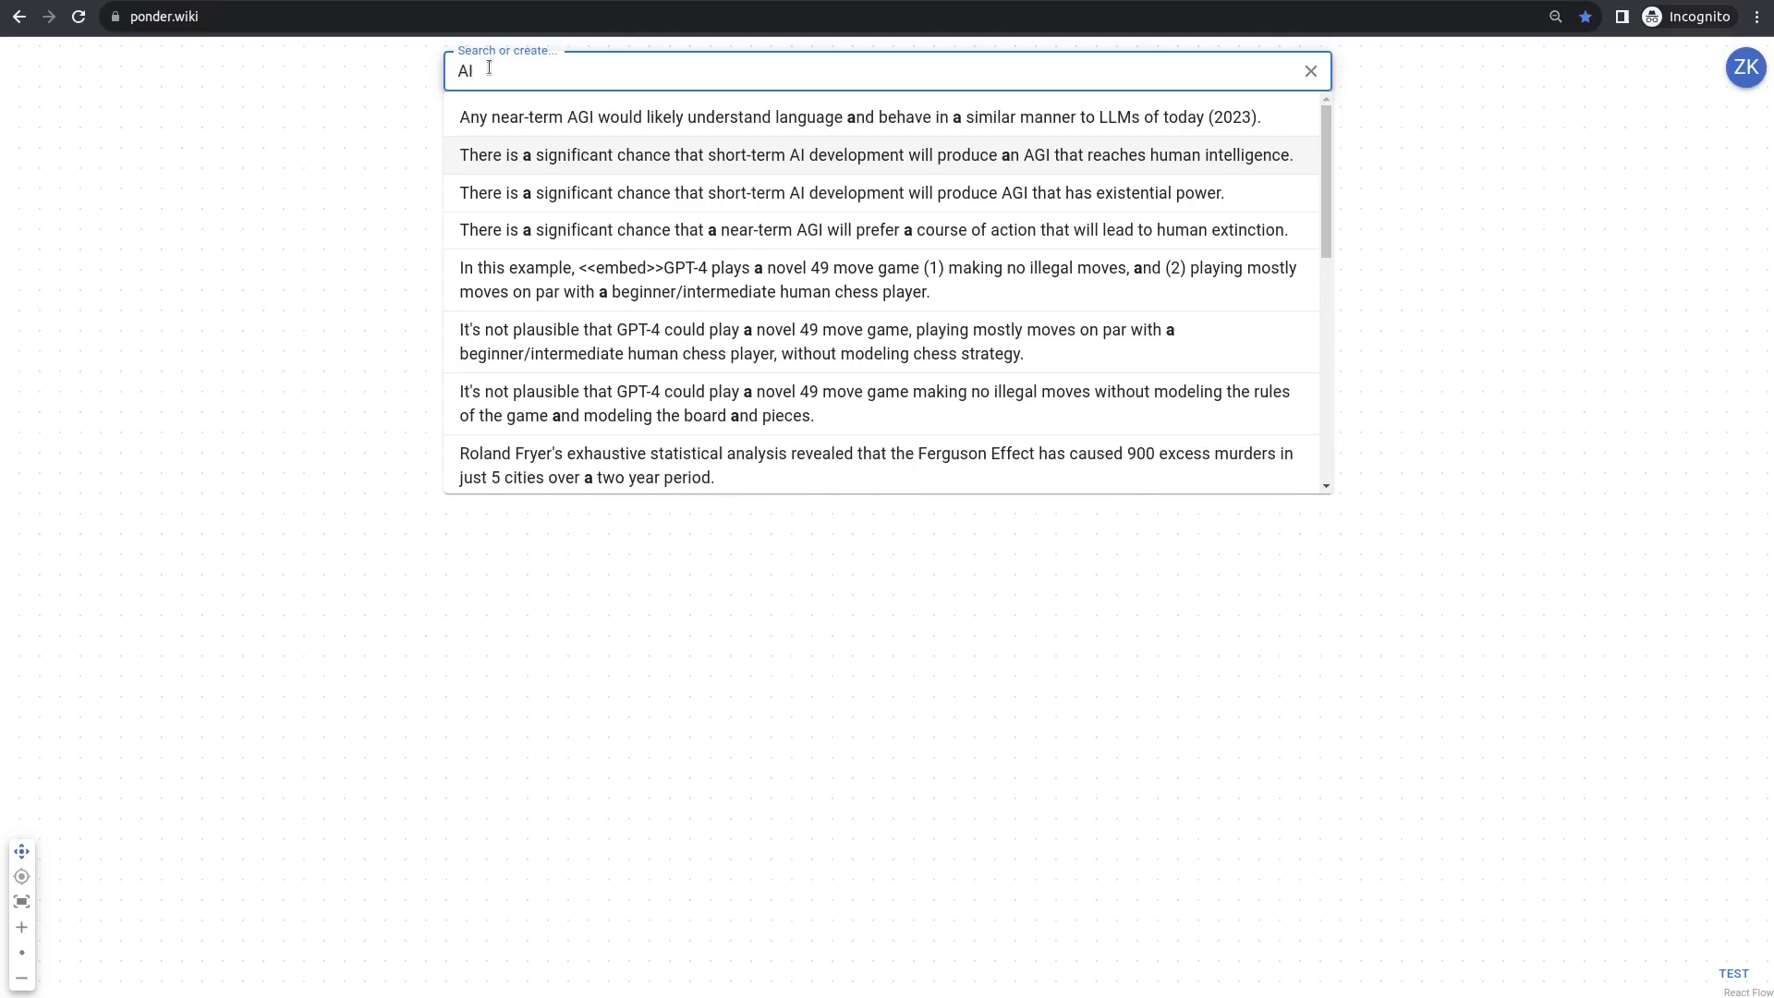
key("BackSpace")
key("BackSpace")
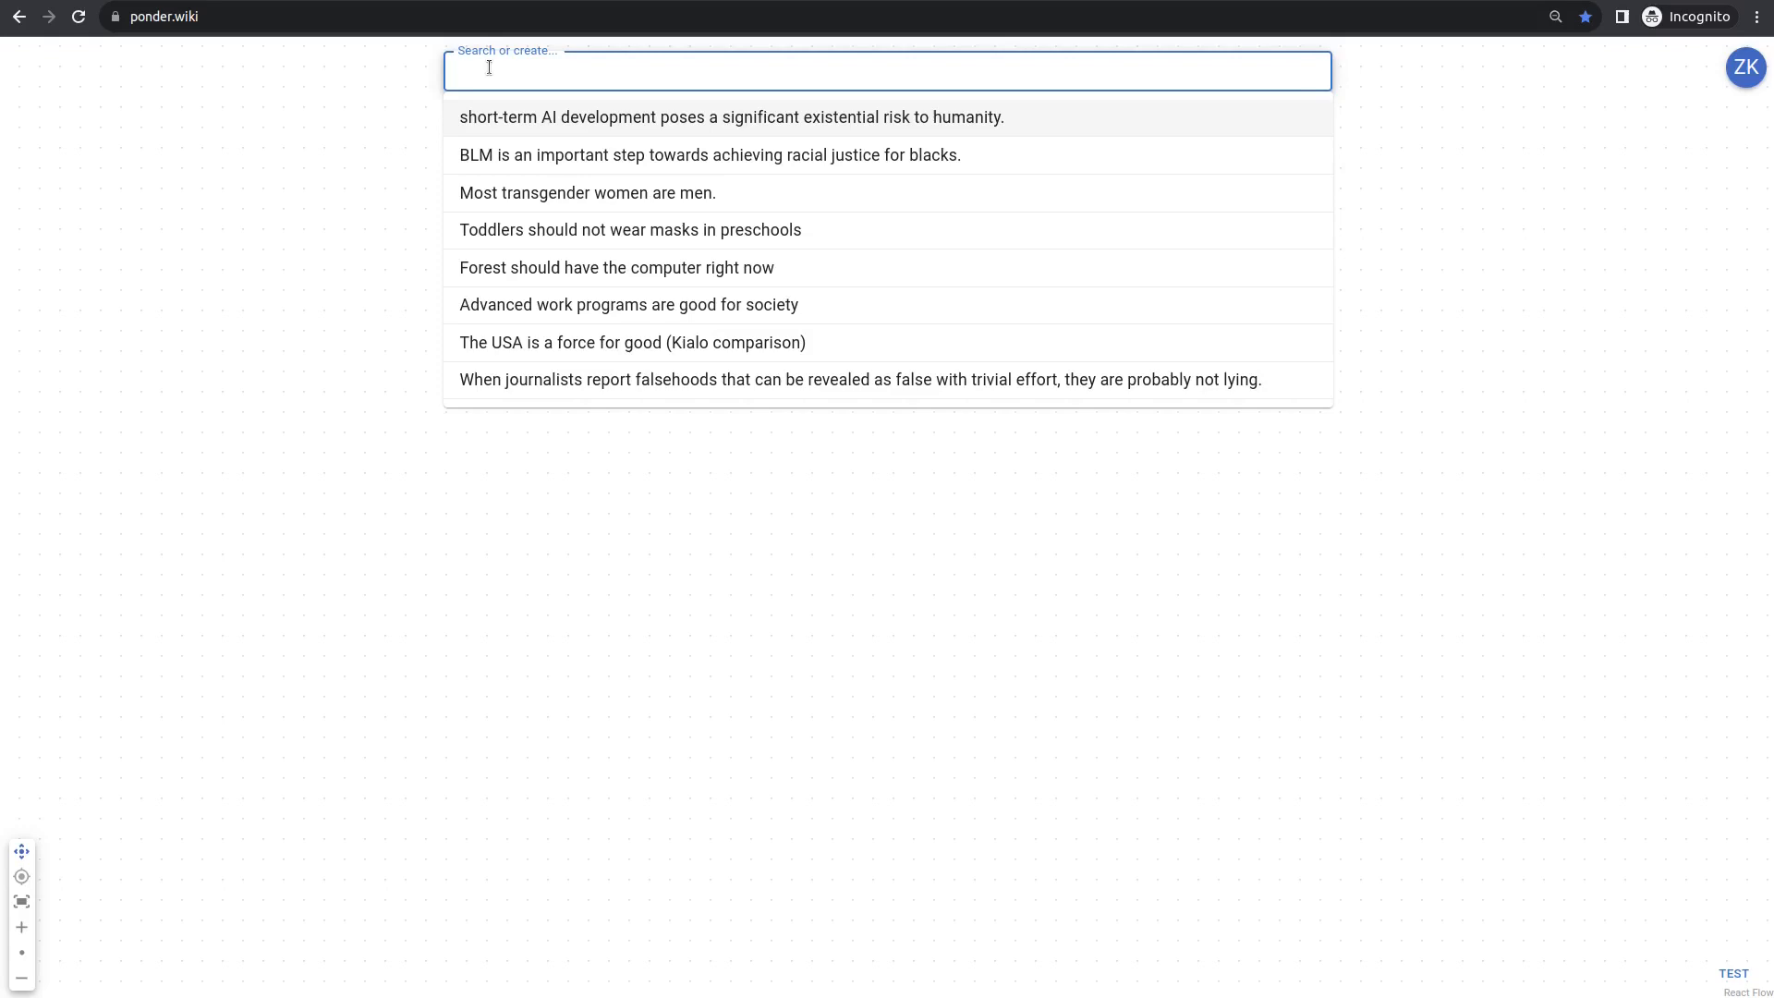
Step: Try "AI is gonna be great" as search or new claim text, and discard it without creating a claim
type("AI is go")
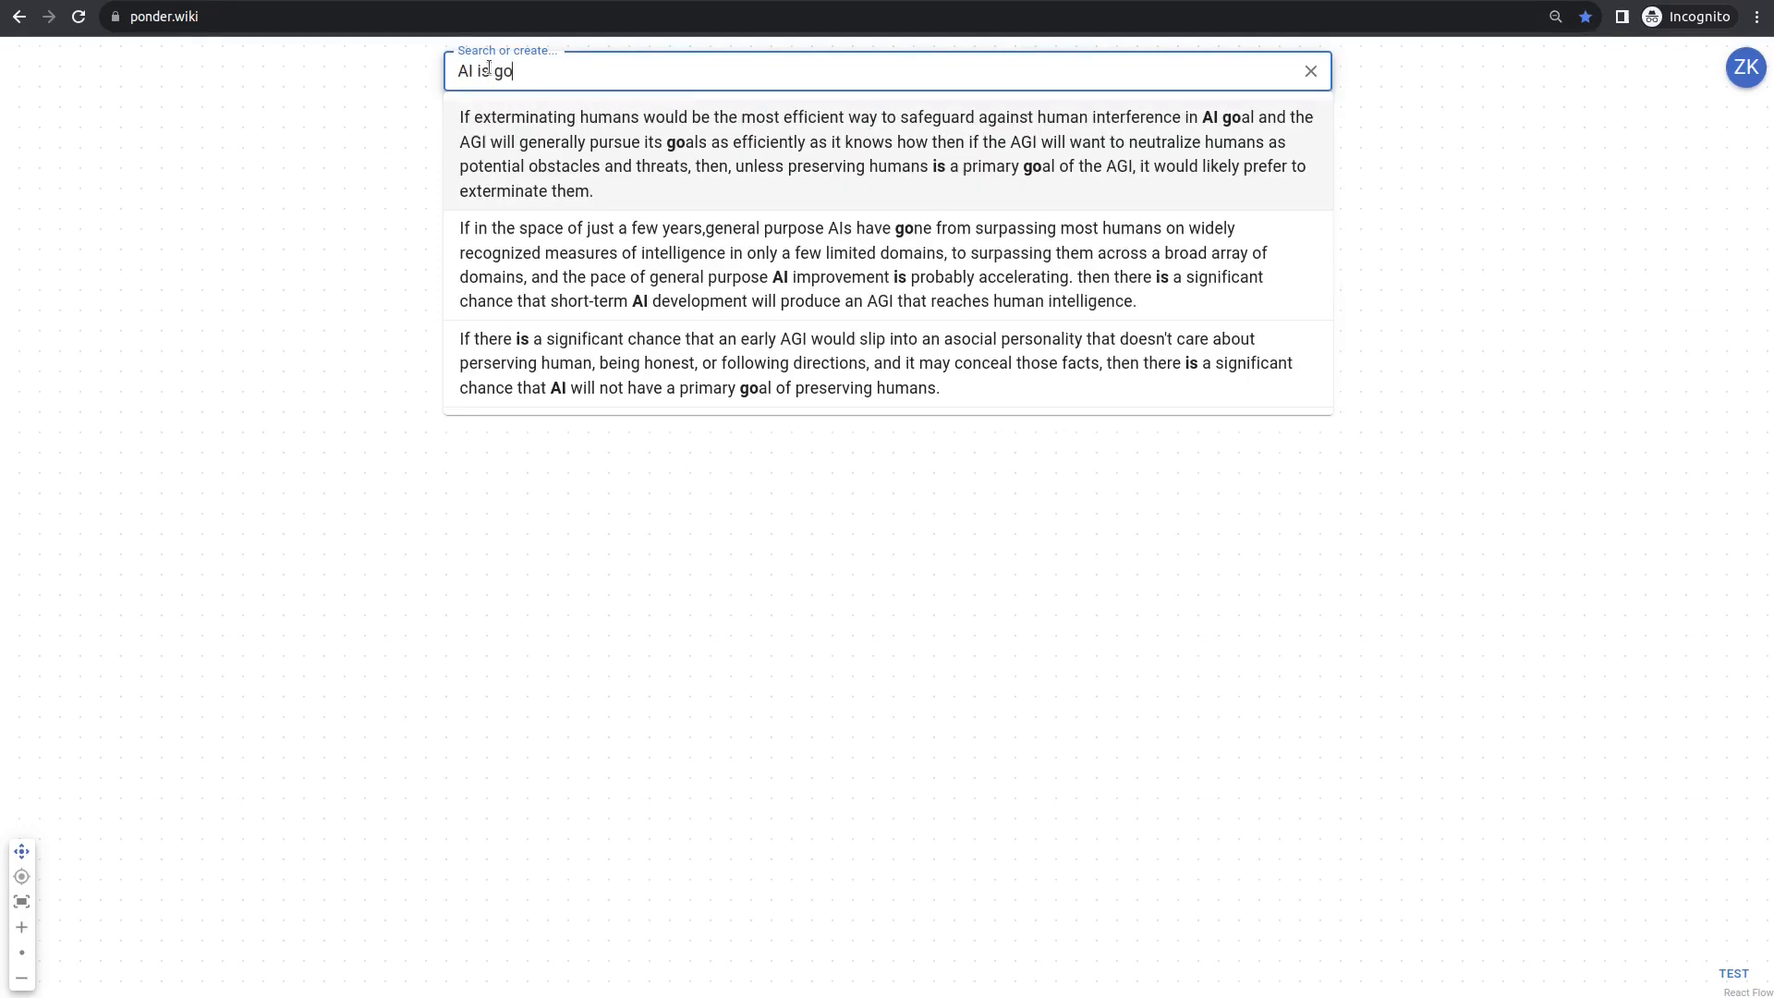
type("nna be great")
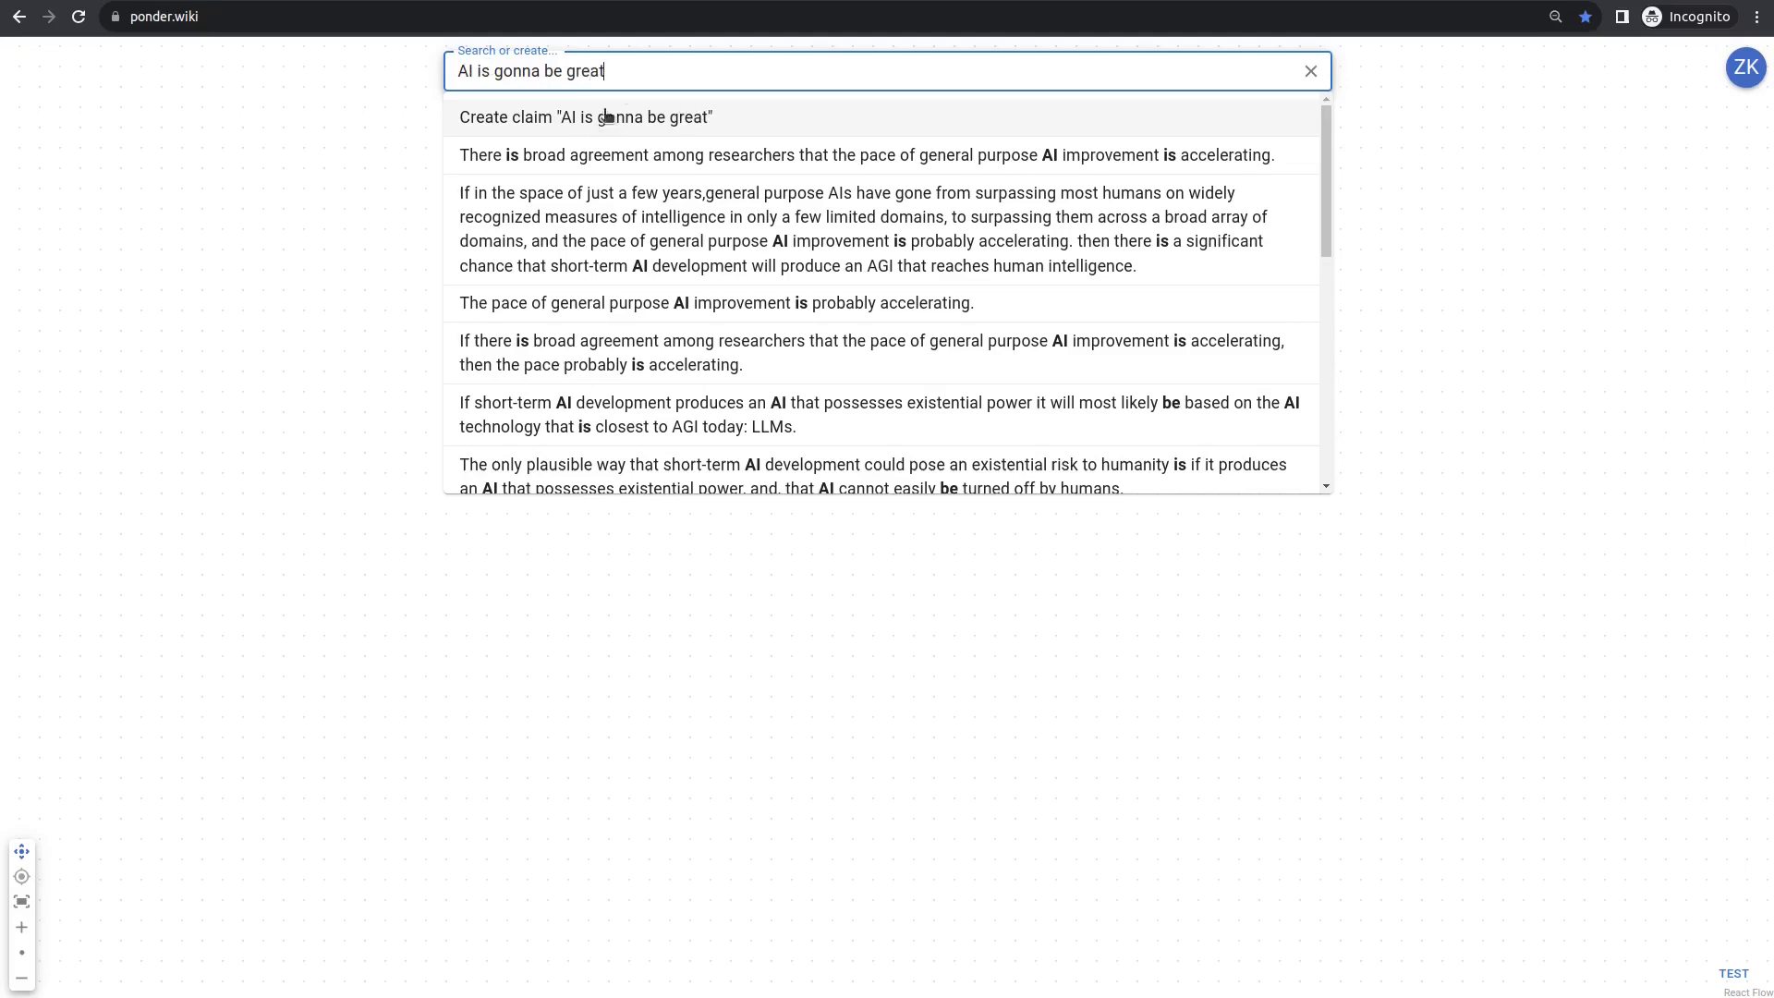
key("BackSpace")
key("BackSpace")
key("BackSpace")
key("BackSpace")
key("BackSpace")
key("BackSpace")
key("BackSpace")
key("BackSpace")
key("BackSpace")
key("BackSpace")
key("BackSpace")
key("BackSpace")
key("BackSpace")
key("BackSpace")
key("BackSpace")
key("BackSpace")
key("BackSpace")
key("BackSpace")
key("BackSpace")
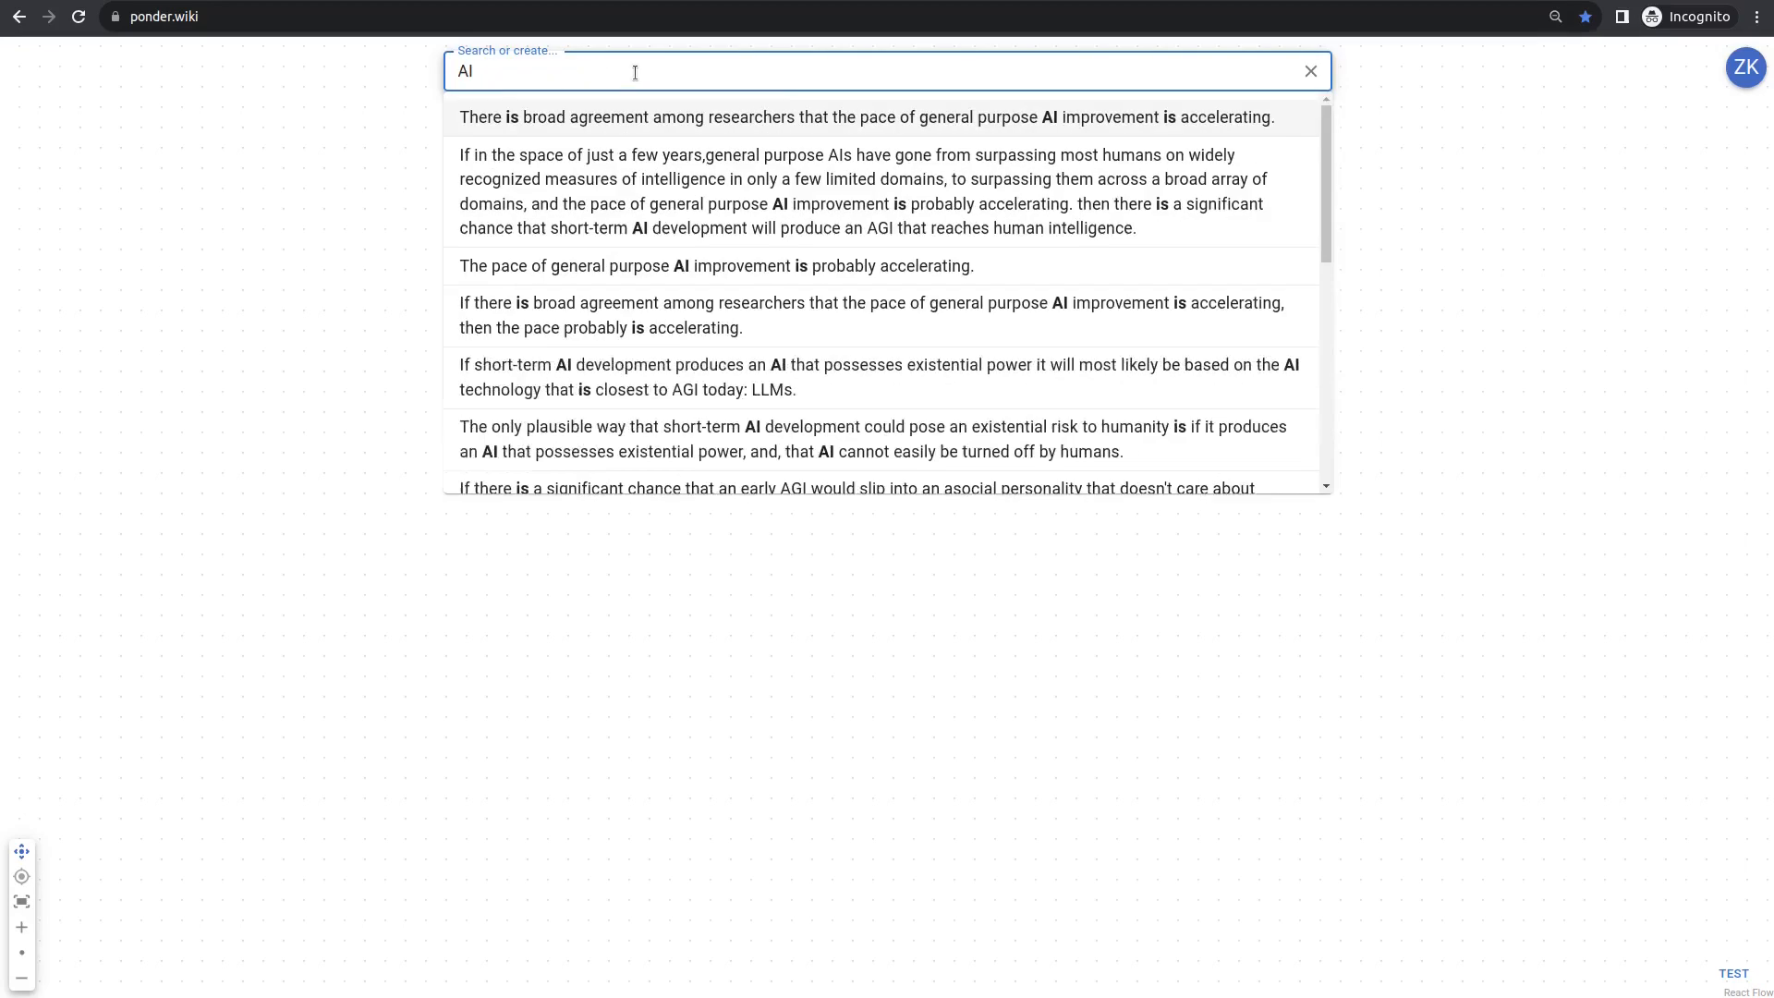
Step: Open the suggested claim "short-term AI development poses a significant existential risk to humanity."
left_click(353, 135)
left_click(571, 82)
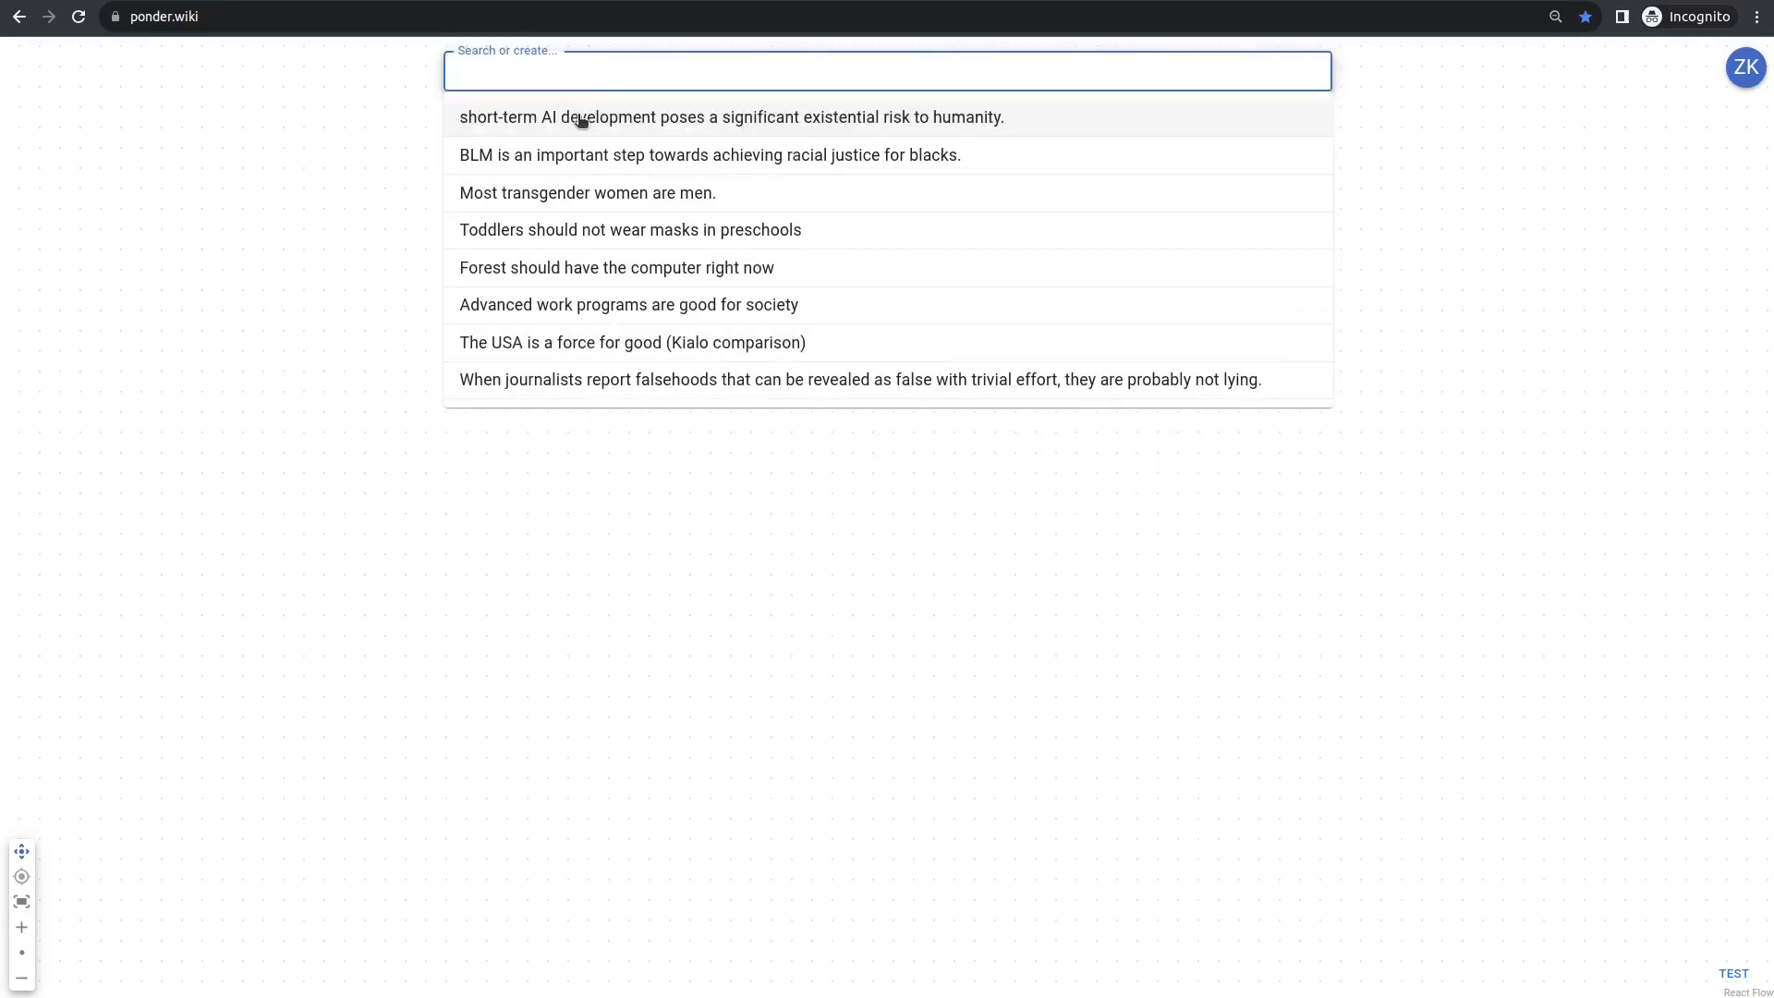
left_click(574, 111)
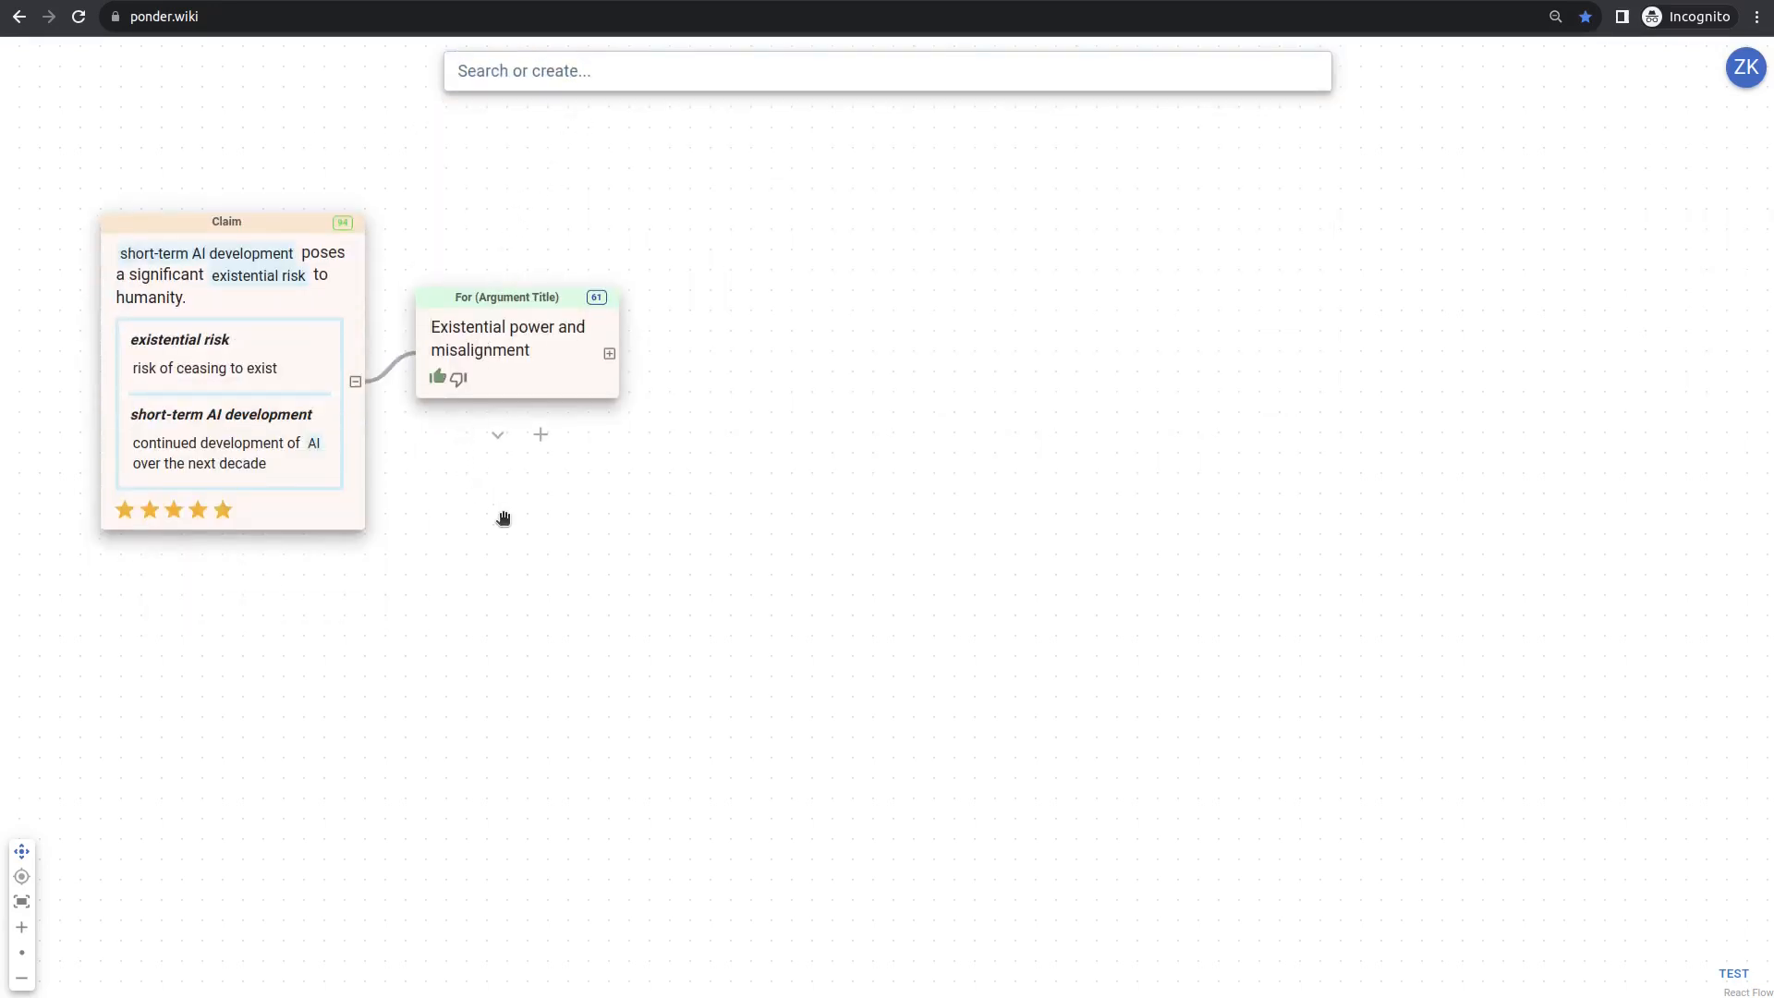
Step: Collapse and re-expand the main claim's arguments, and show the additional arguments against it
left_click(354, 384)
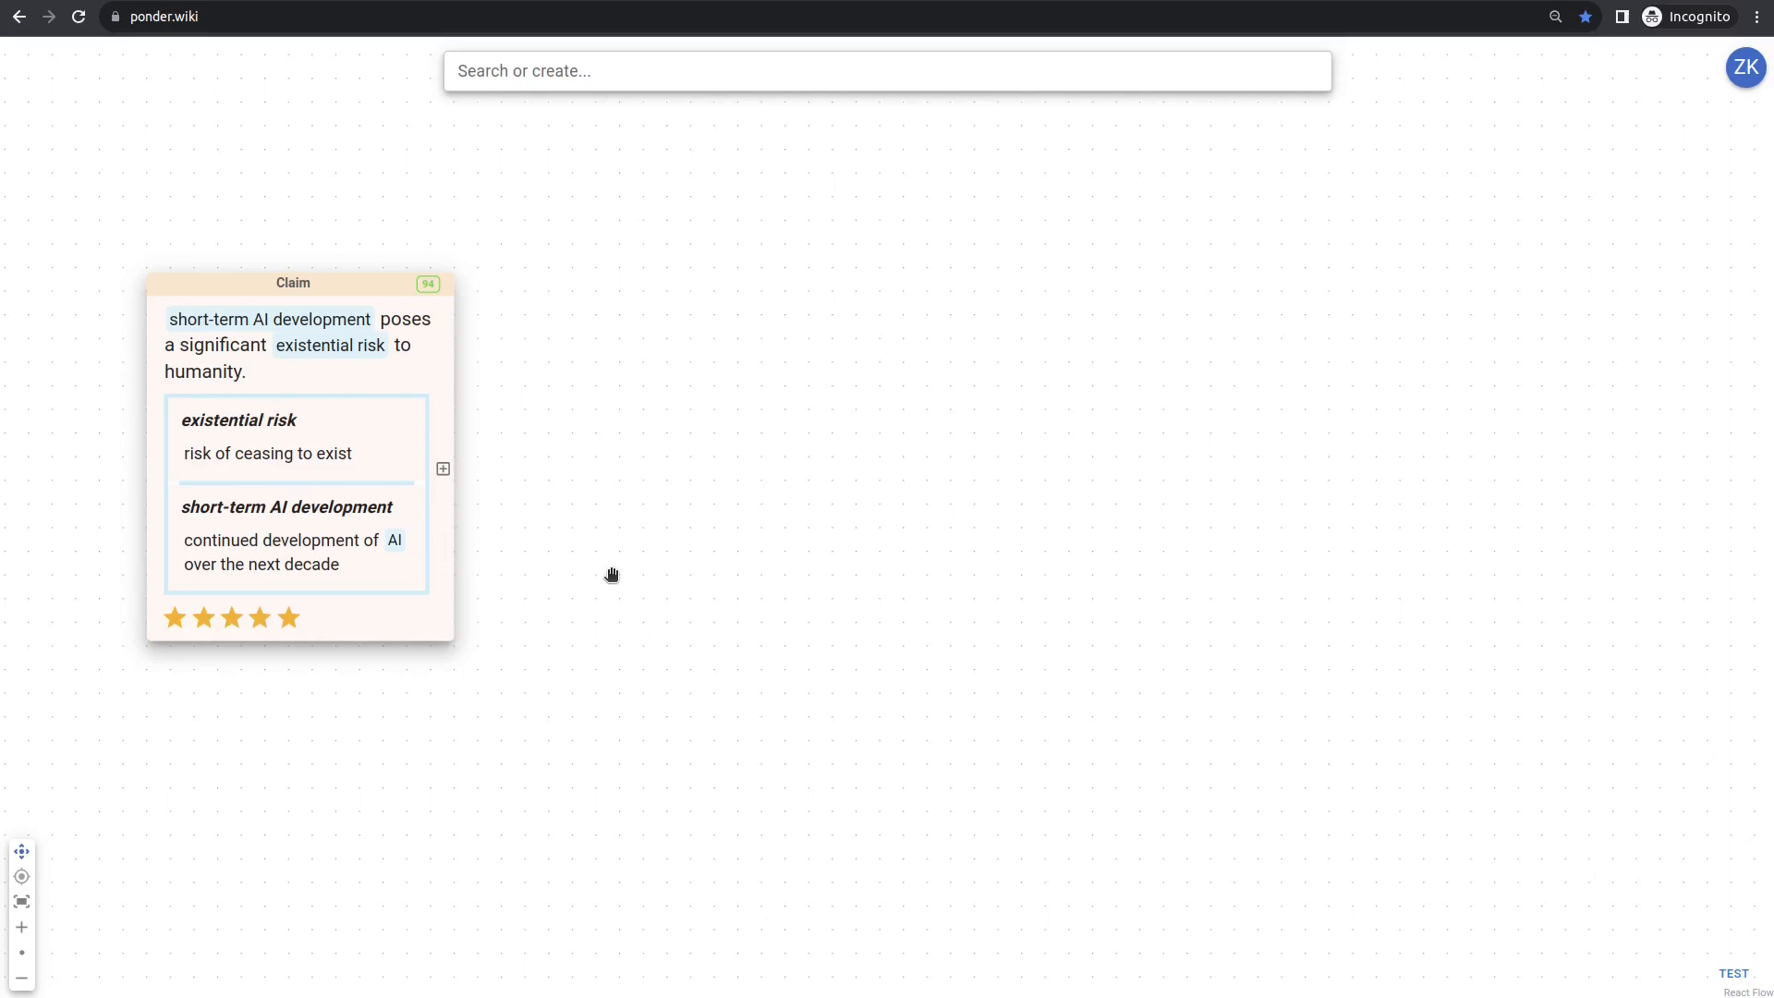
mouse_move(312, 310)
left_click(442, 469)
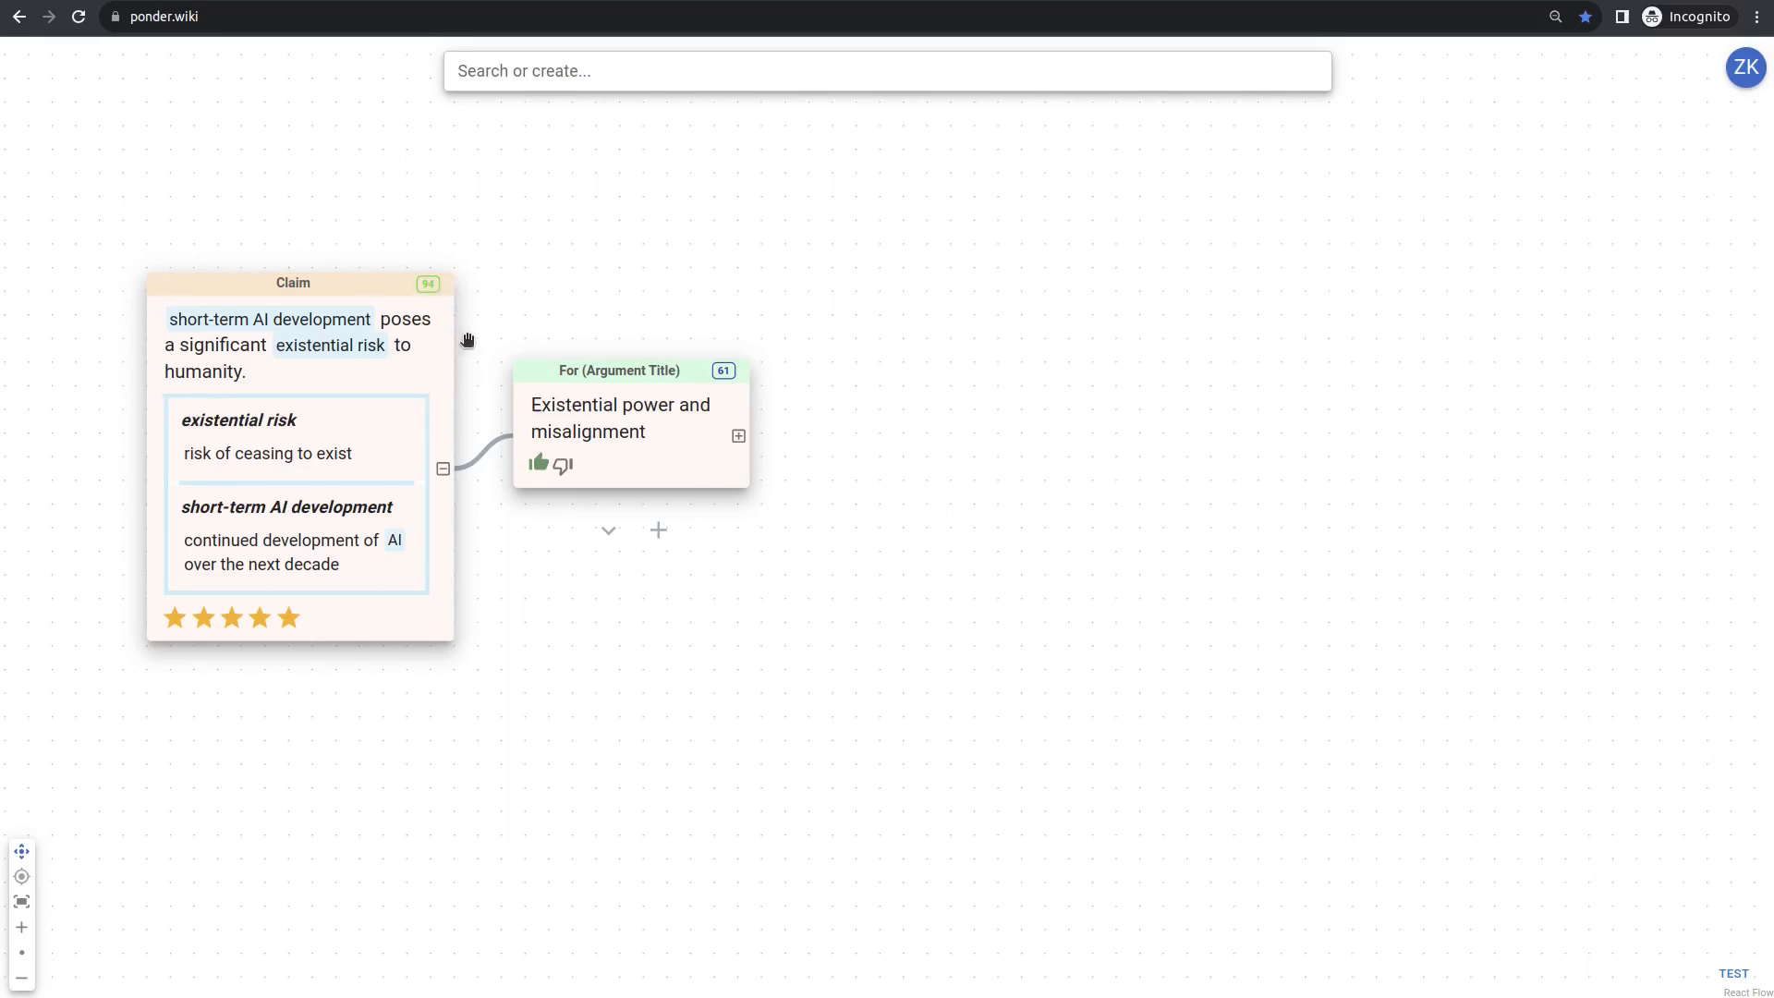
left_click(607, 533)
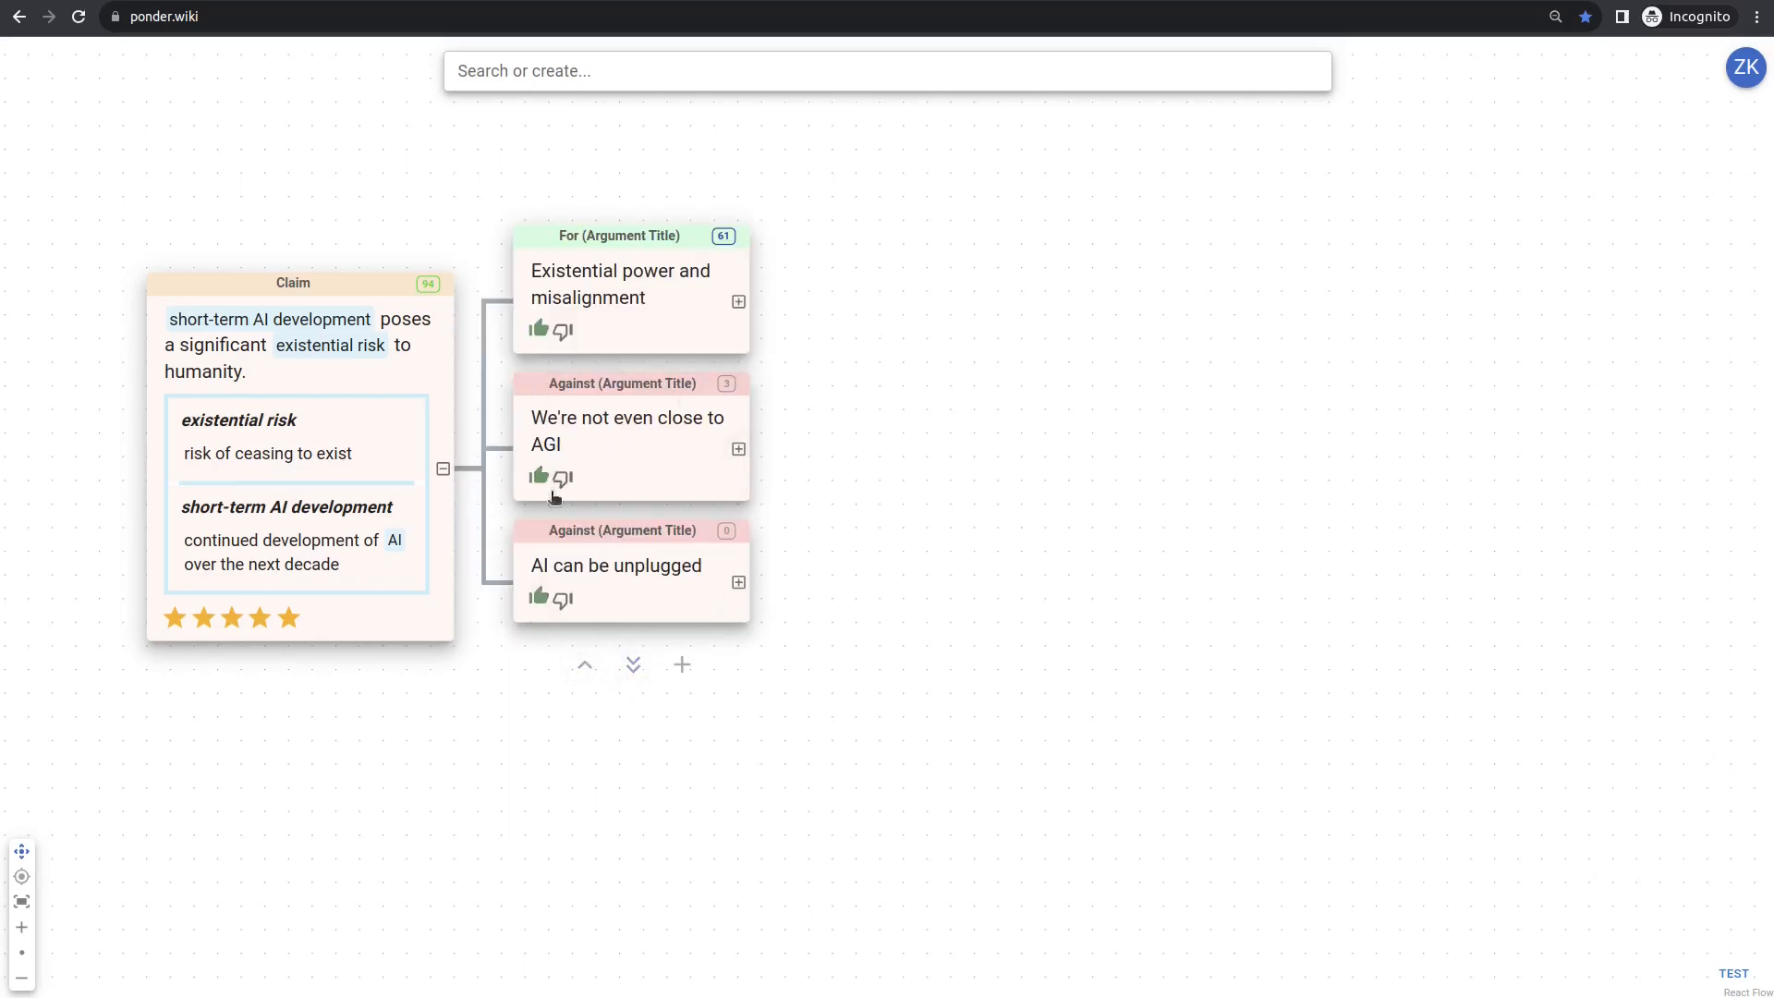
left_click(589, 674)
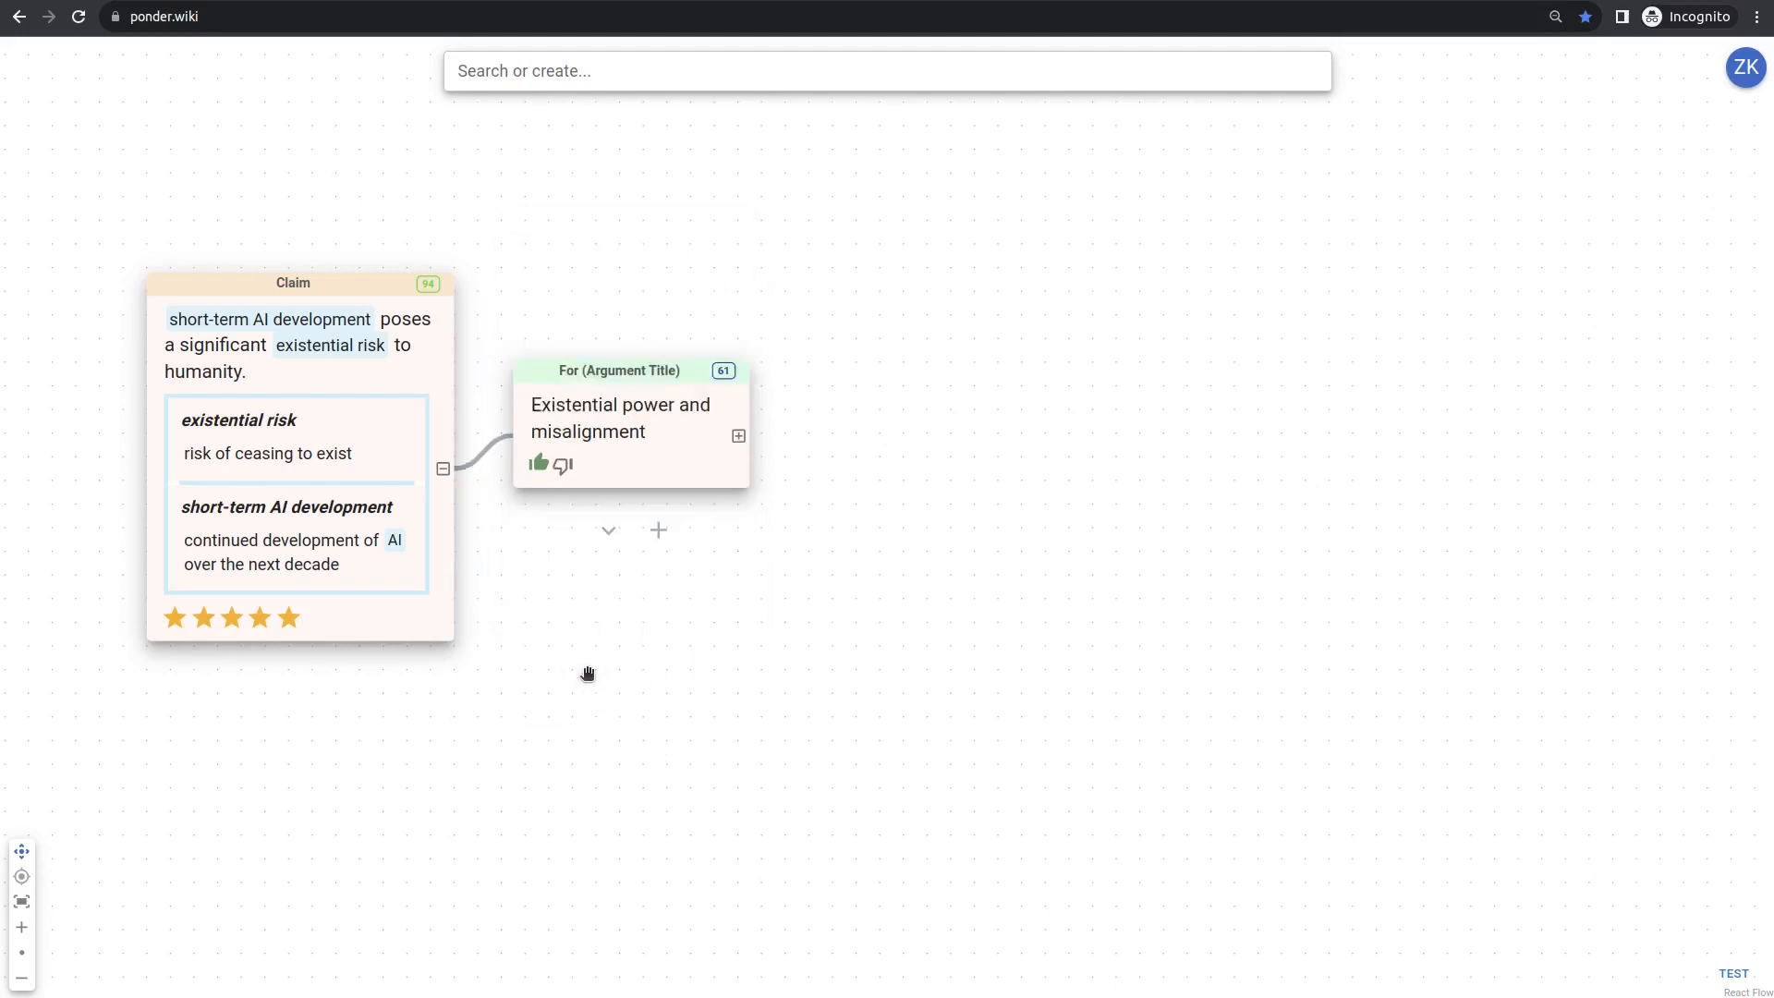
left_click(633, 529)
left_click_drag(906, 519, 899, 595)
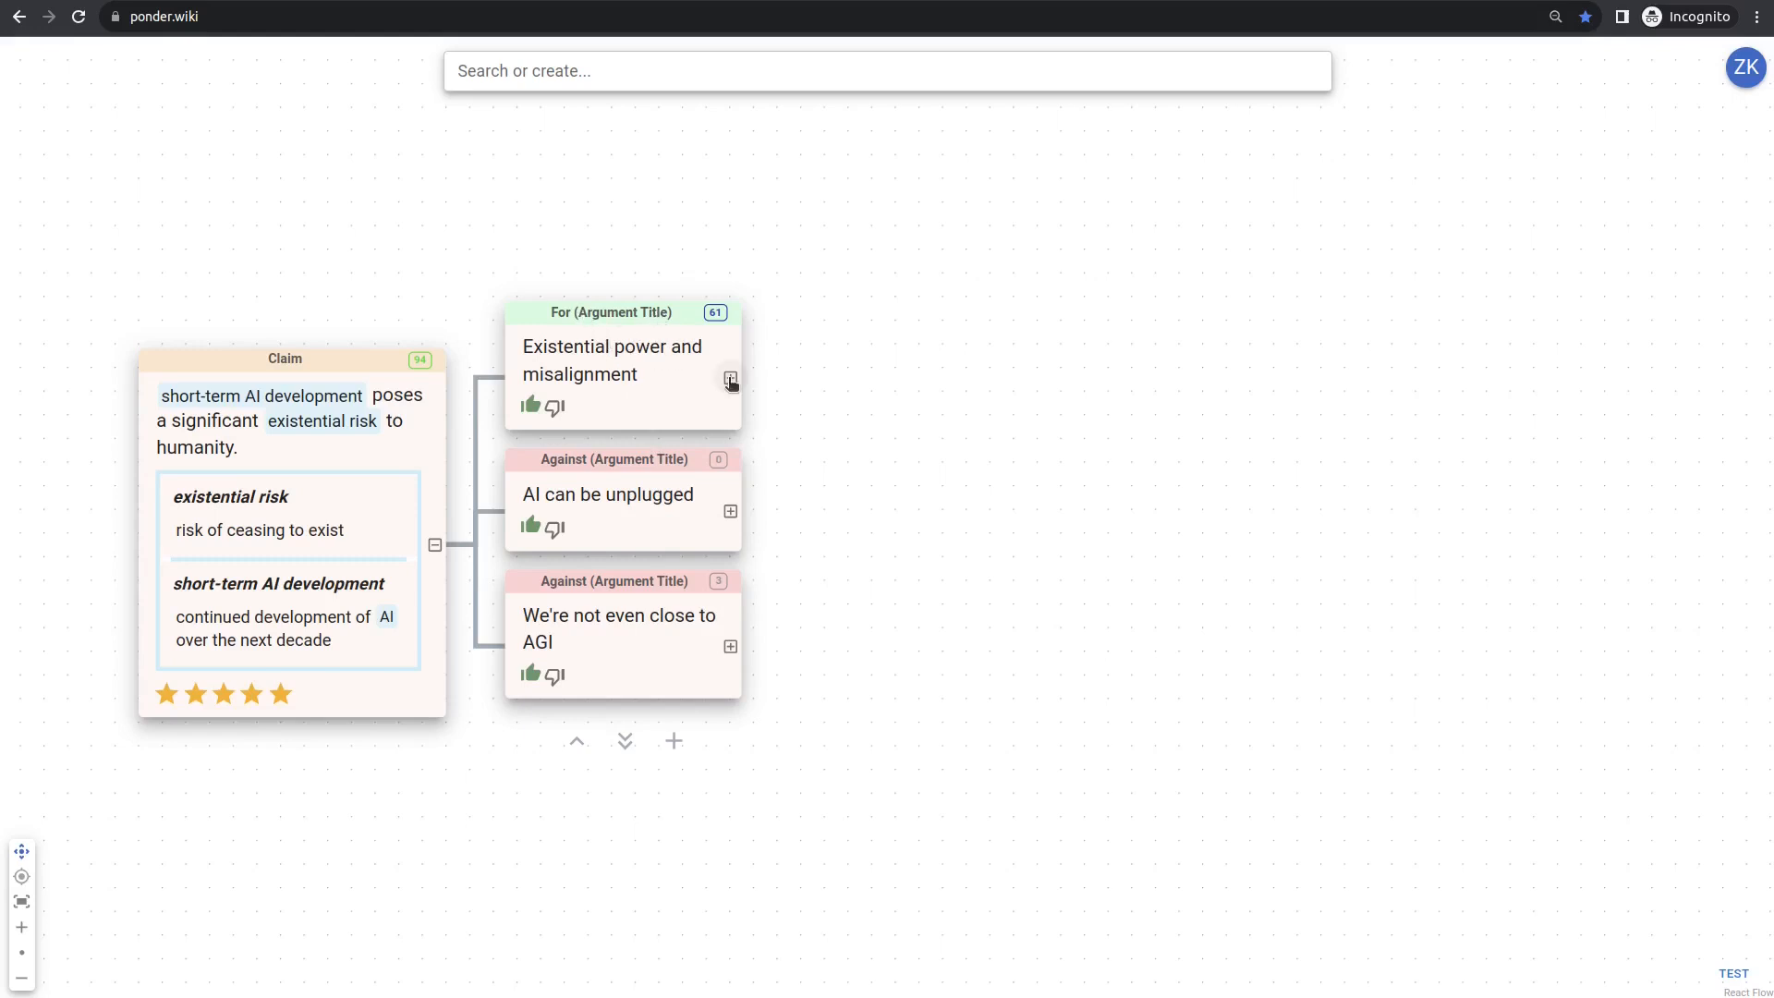
Step: Expand the "Existential power and misalignment" argument to show all of its premises beside the main claim
left_click(731, 380)
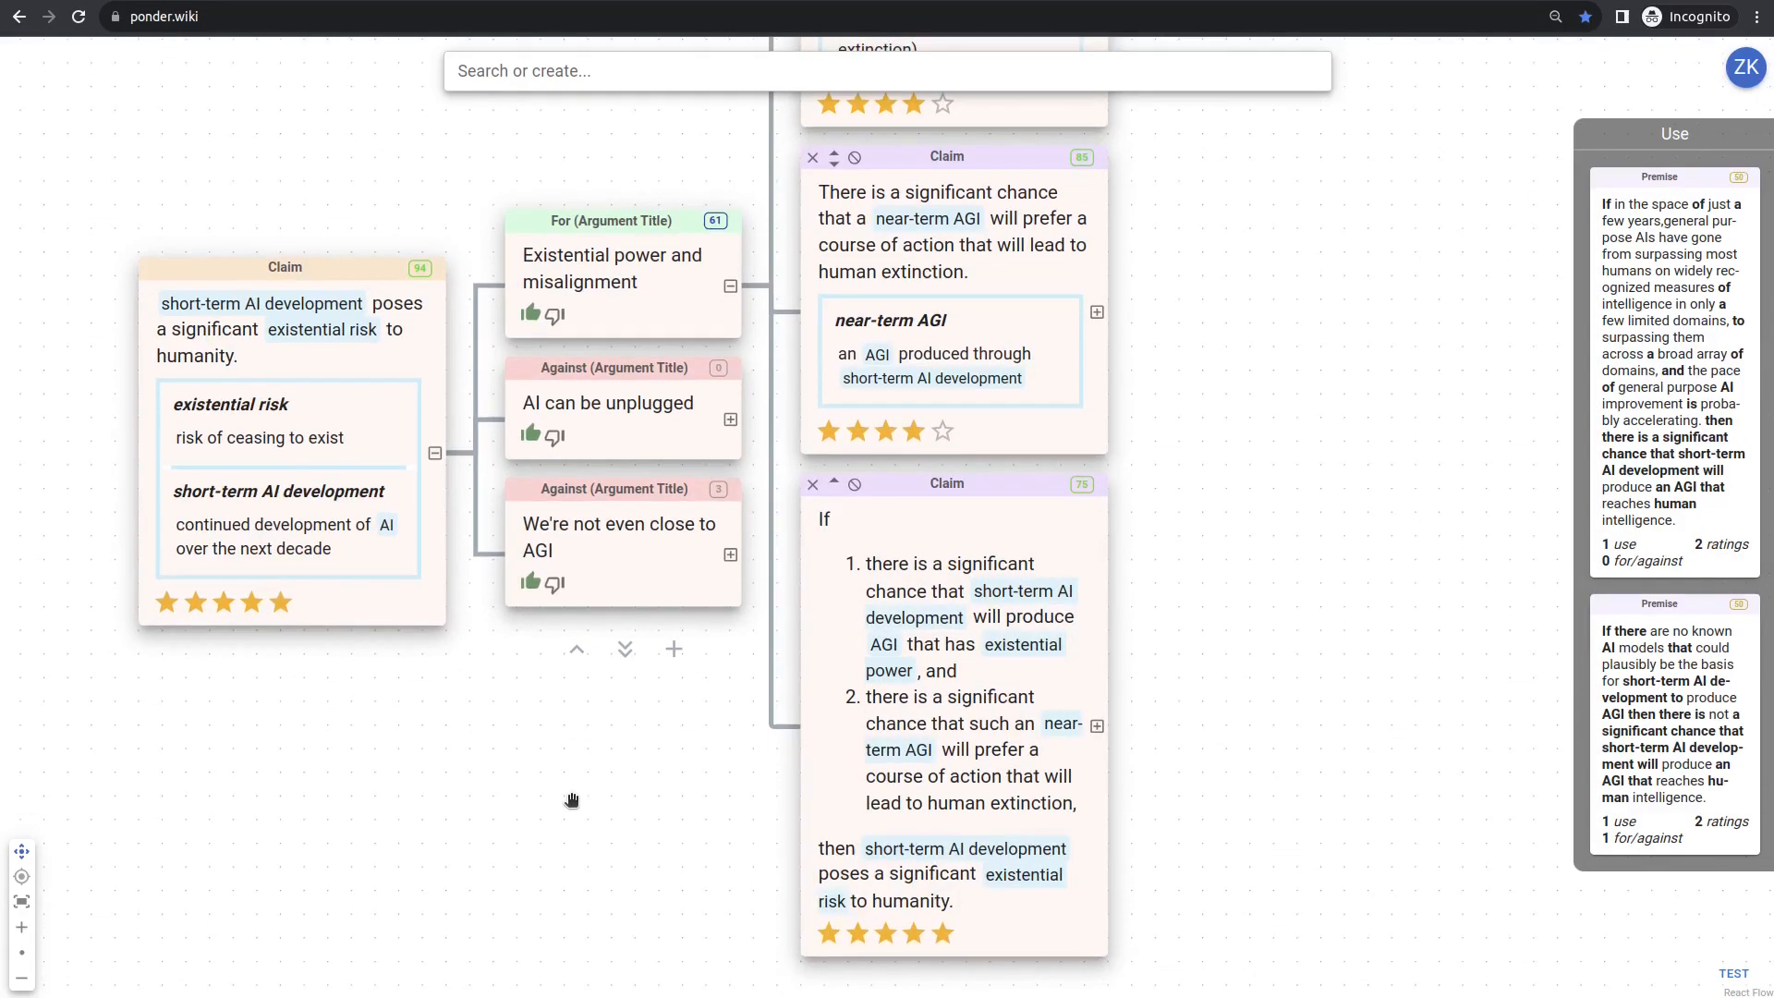
scroll(572, 800, "down", 5)
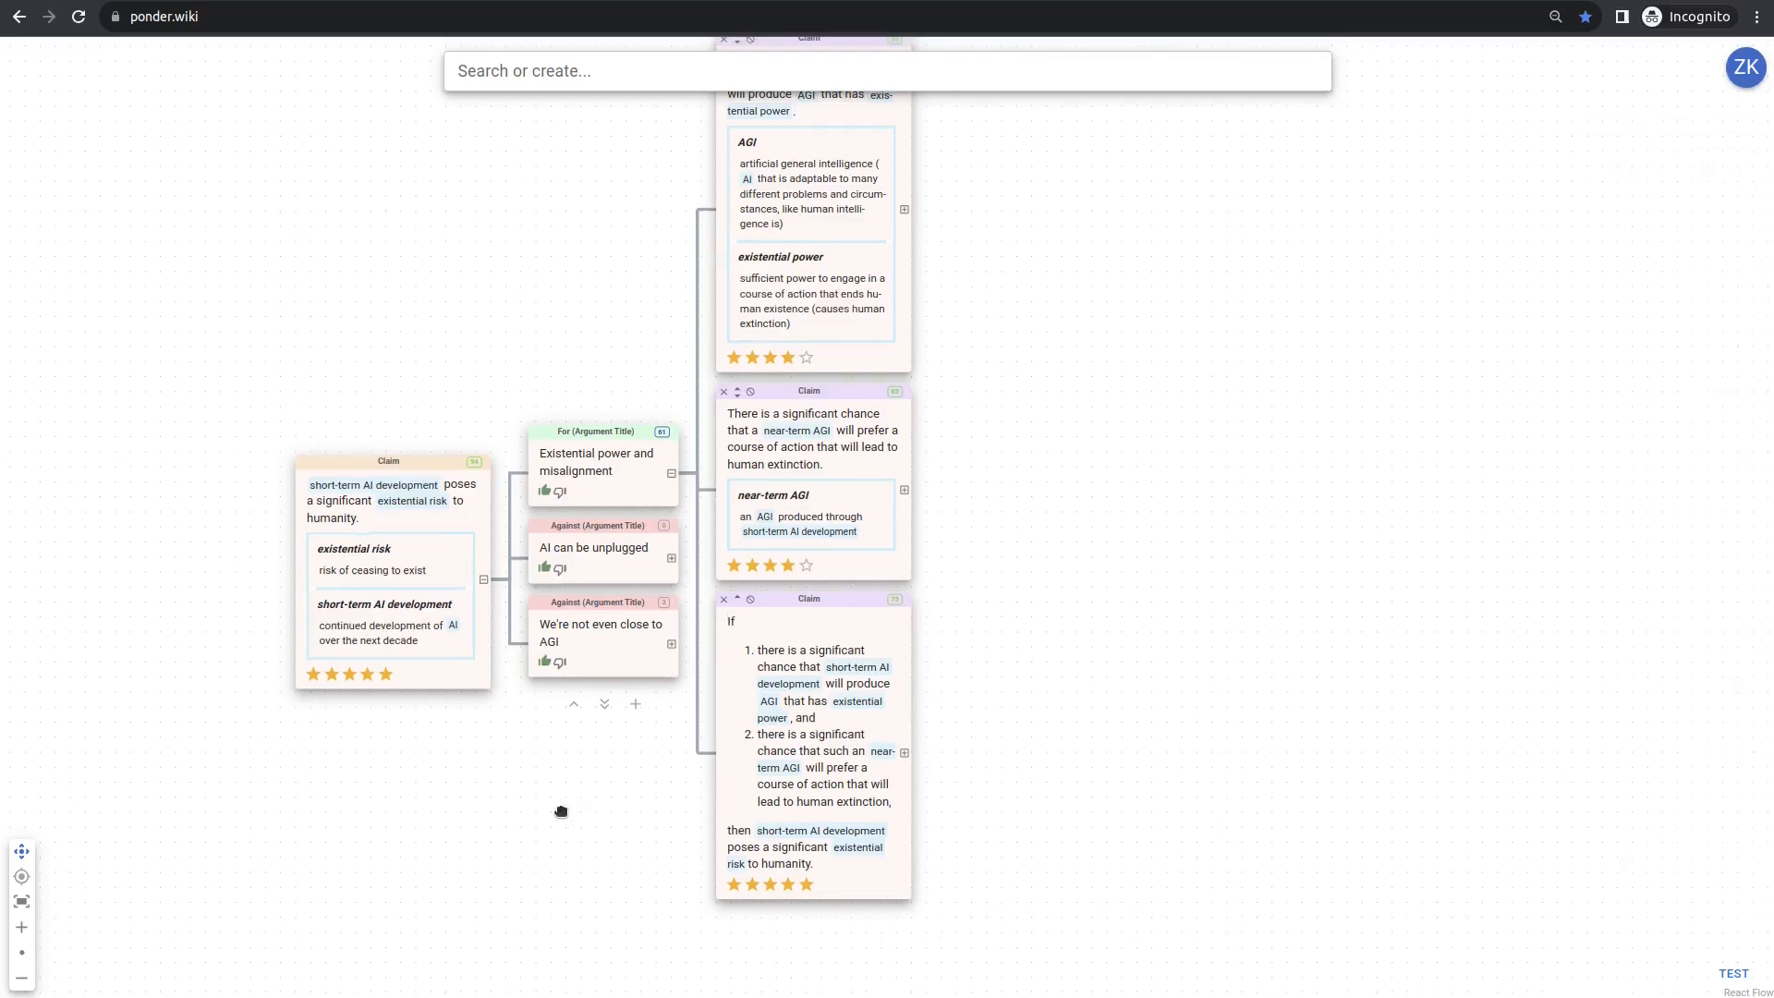
left_click_drag(560, 811, 418, 848)
left_click_drag(331, 308, 291, 366)
scroll(301, 370, "up", 2)
scroll(297, 375, "down", 2)
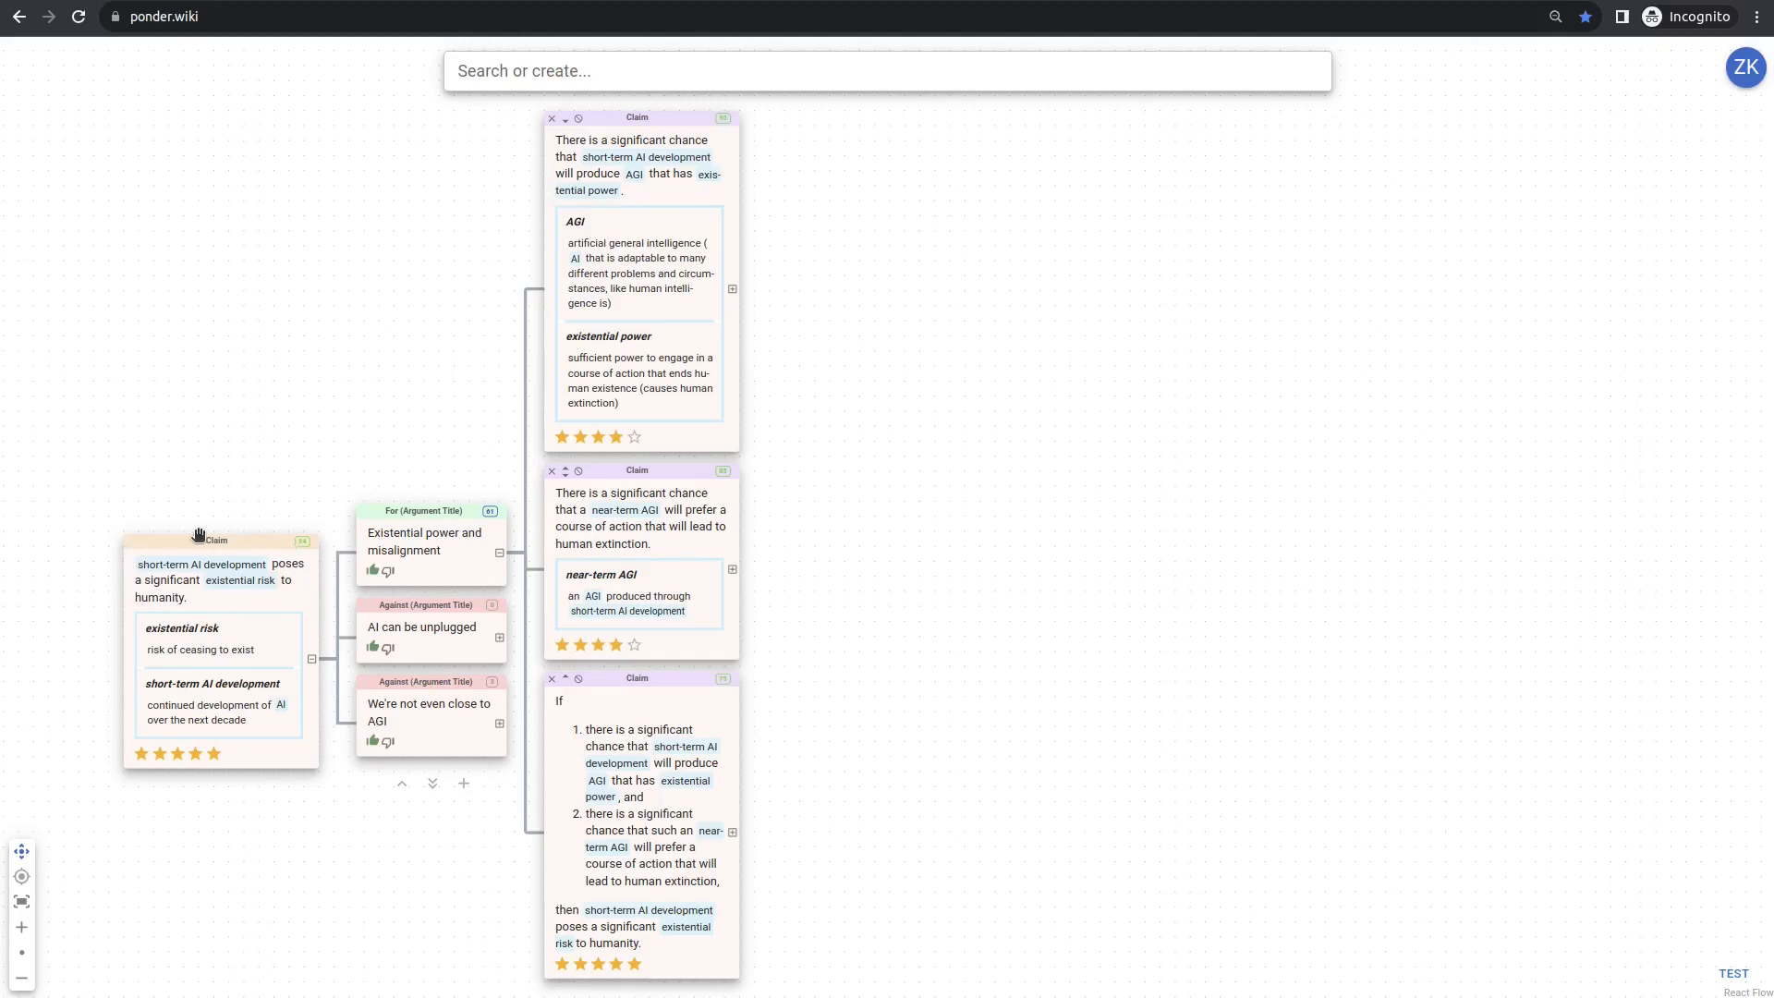
Step: Expand the arguments on the premise about AGI that has existential power, and the premises of its "Intelligence Explosion" argument
left_click(733, 290)
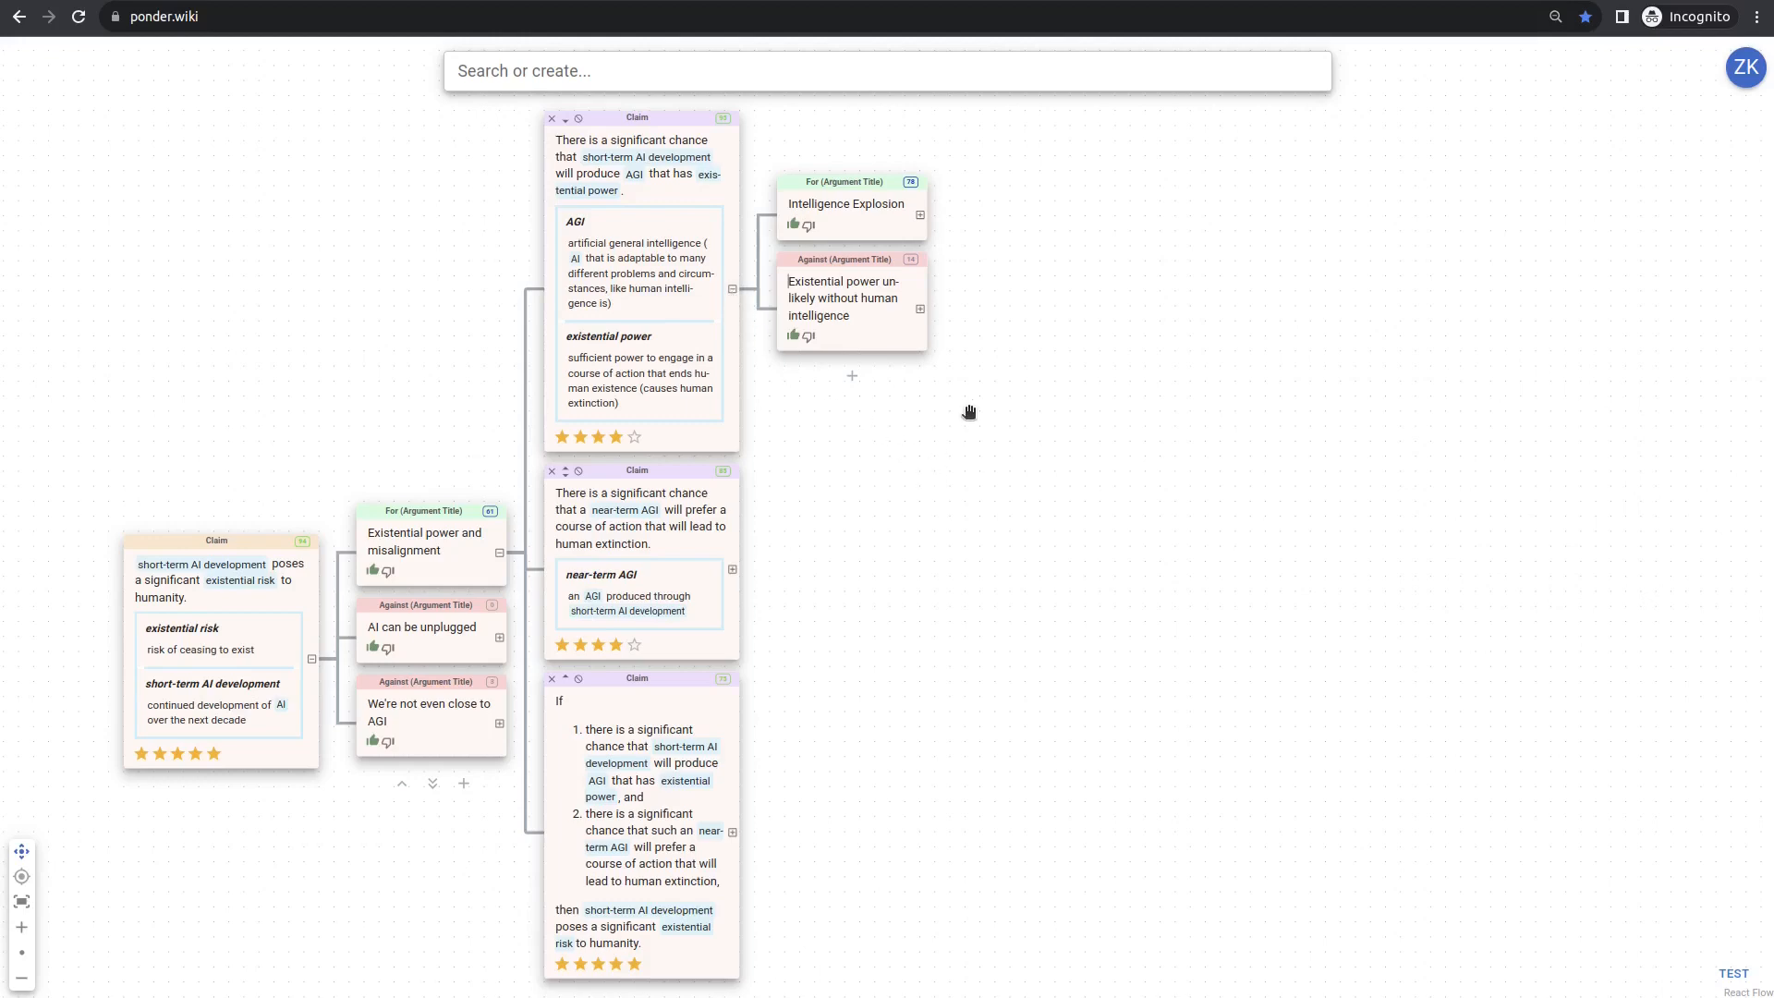
left_click(920, 215)
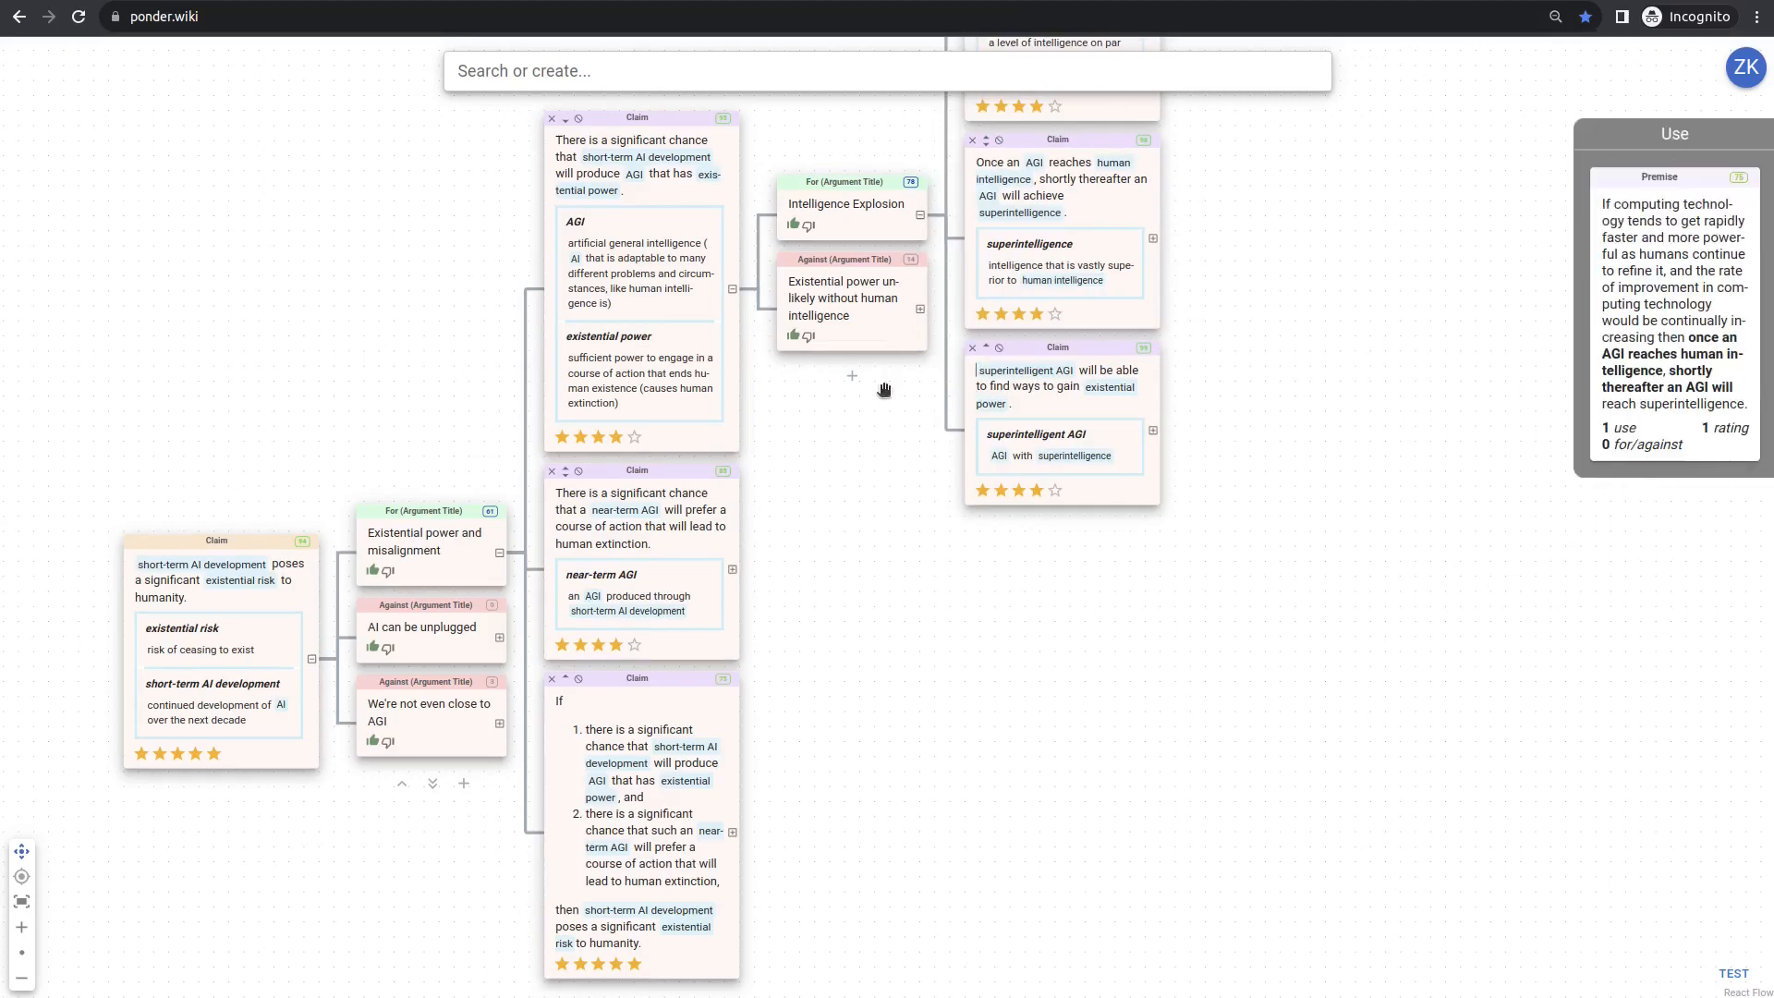
left_click_drag(846, 455, 704, 591)
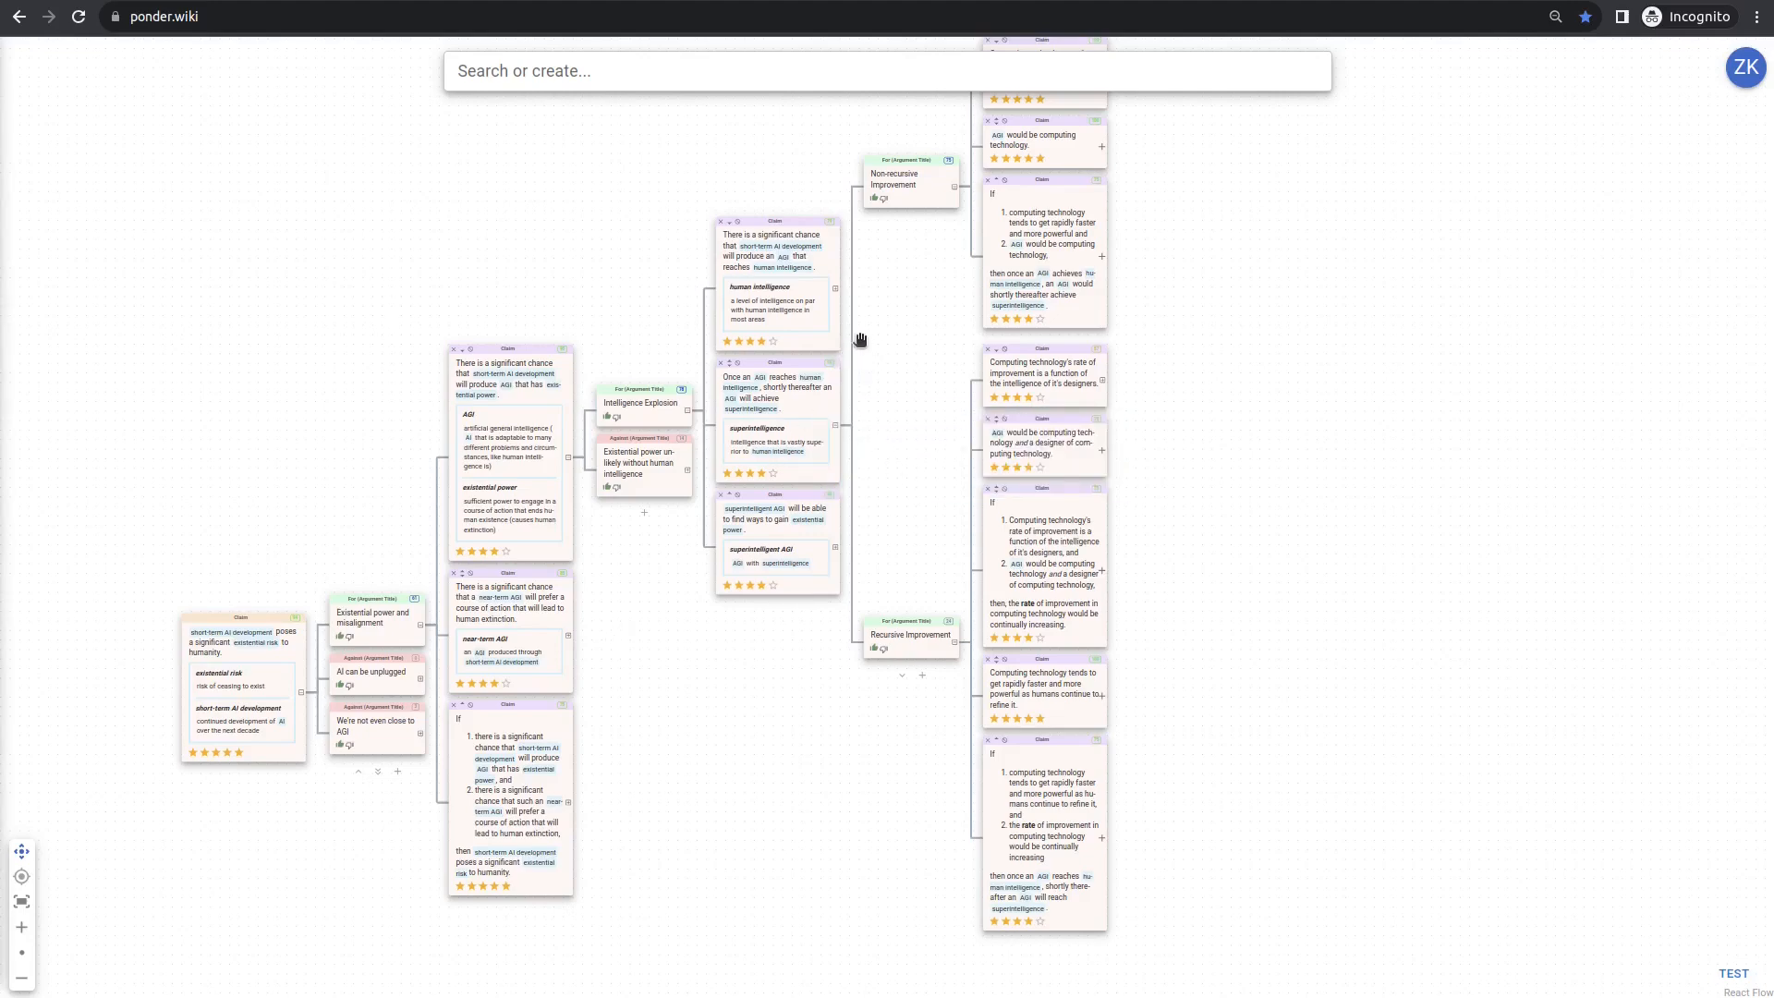
Step: Expand the human-intelligence AGI premise through its objection about LLMs to the premises of "In recent AI development history, models improve rapidly"
left_click(835, 289)
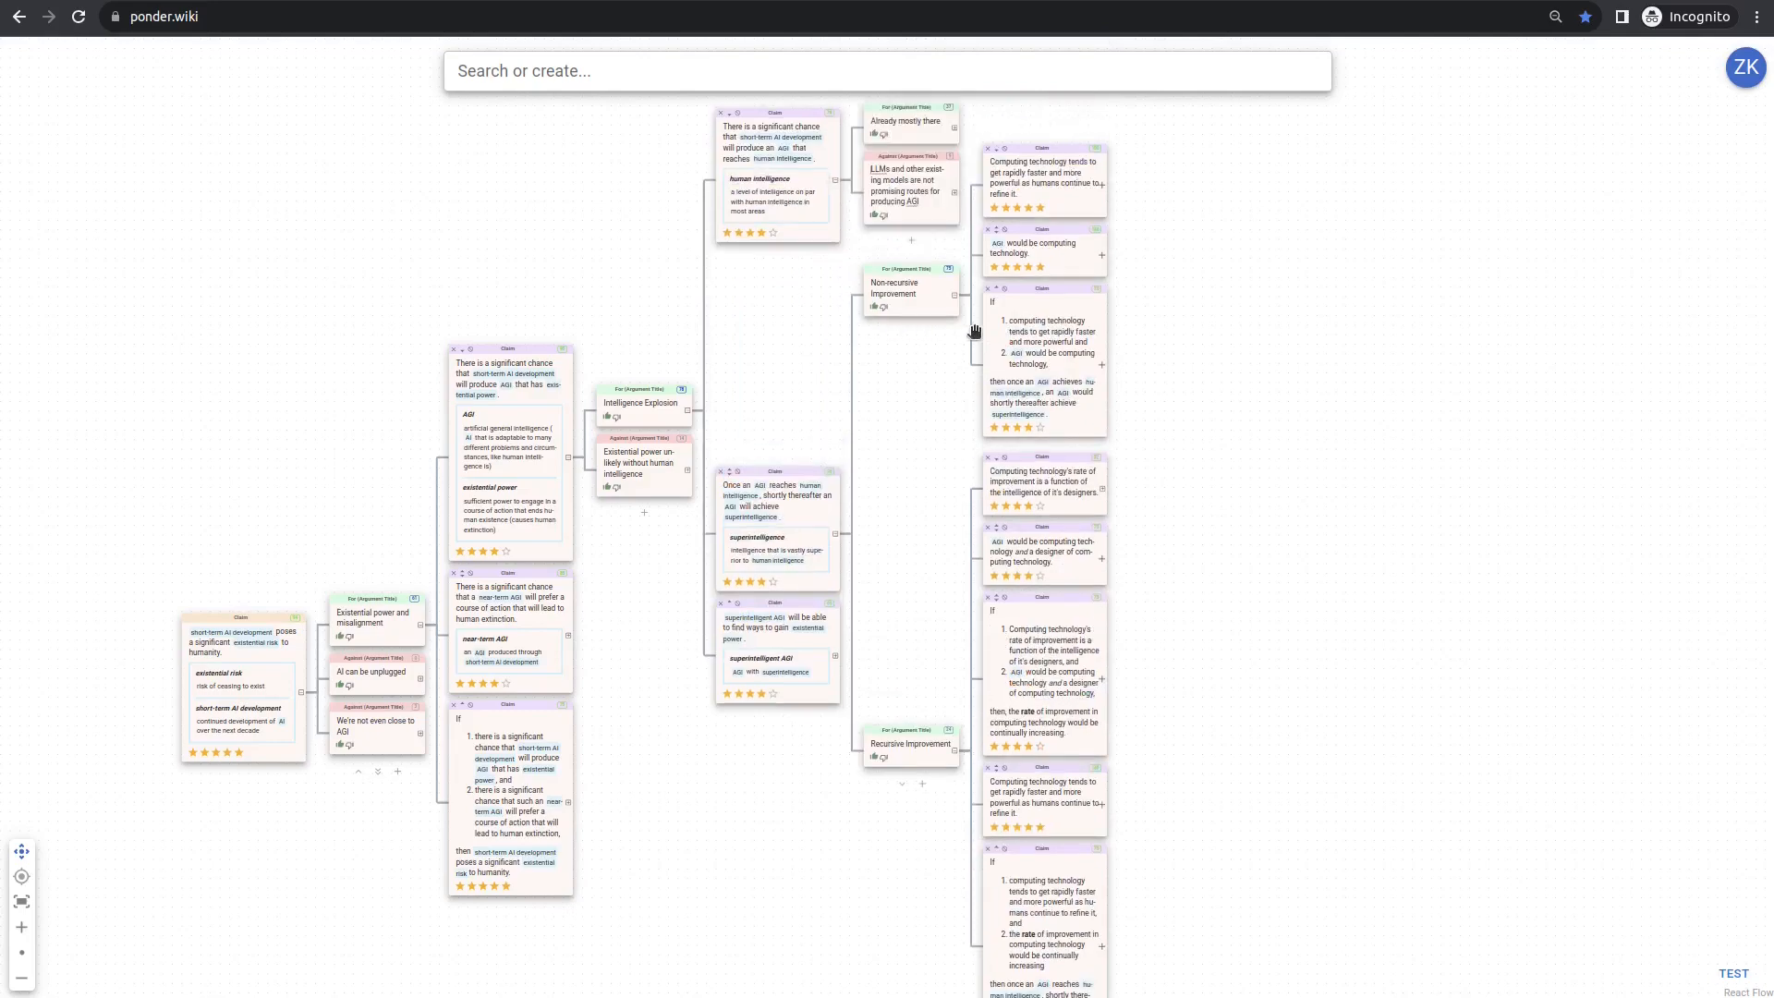
left_click(957, 193)
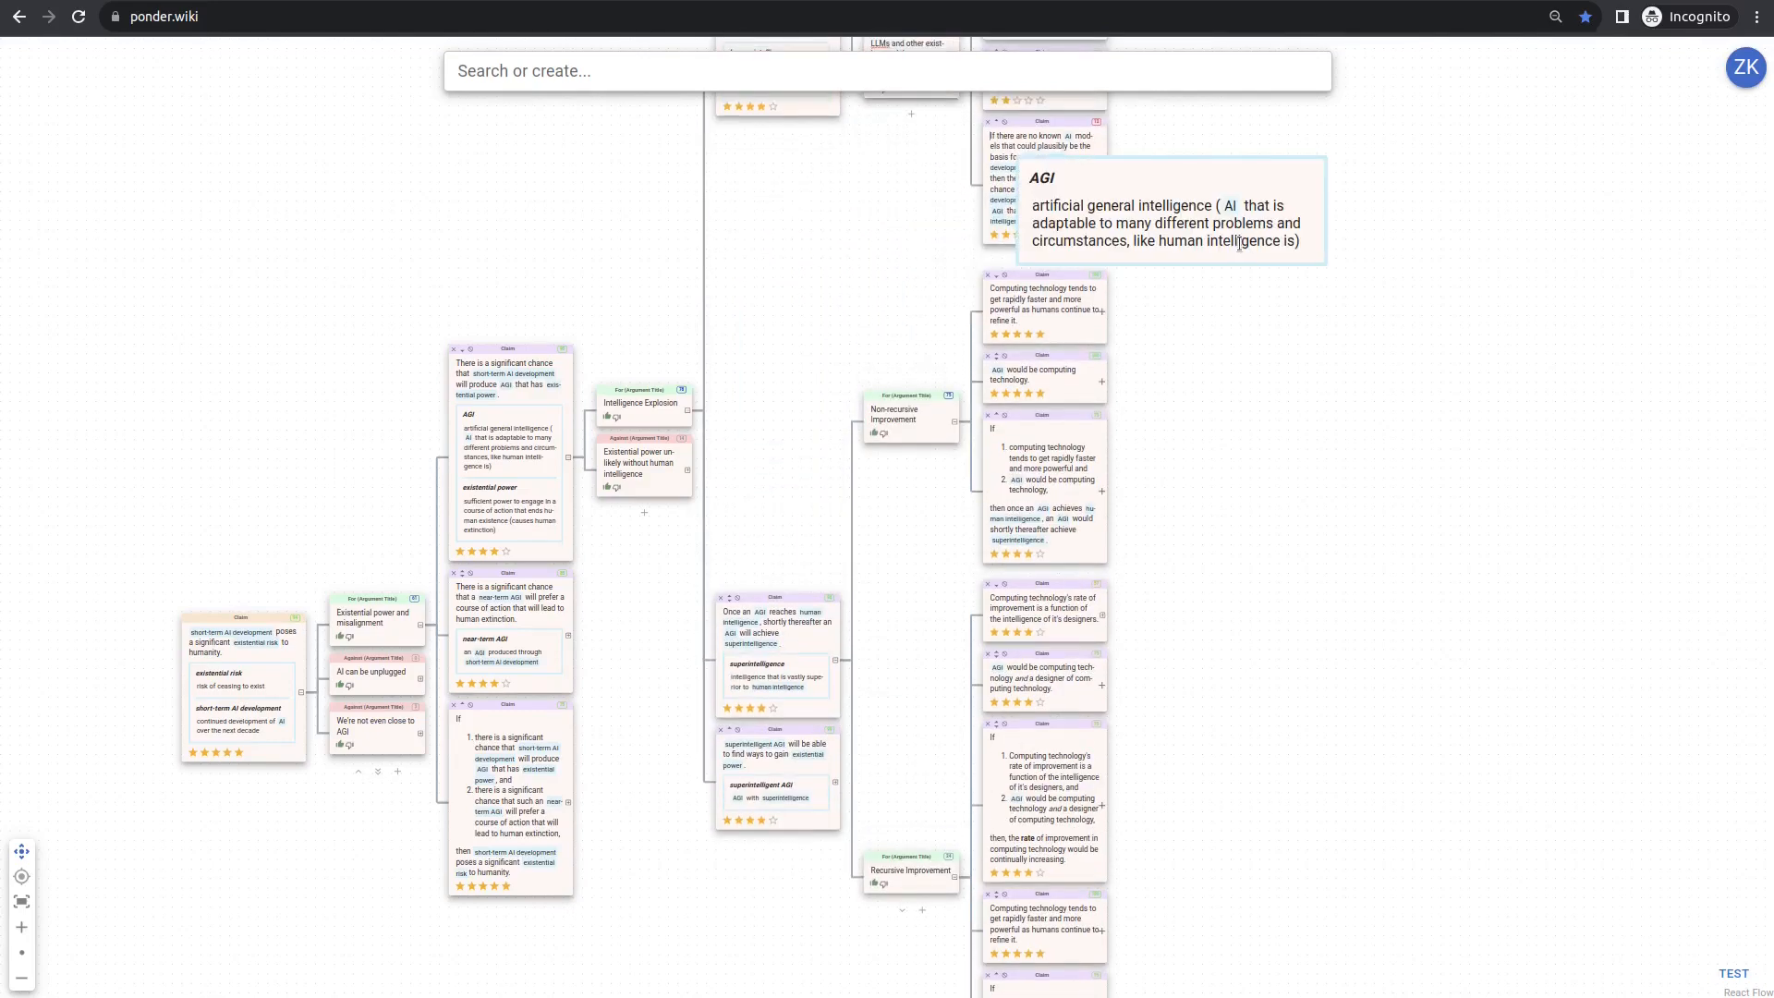
left_click_drag(1241, 243, 1205, 580)
left_click(1012, 414)
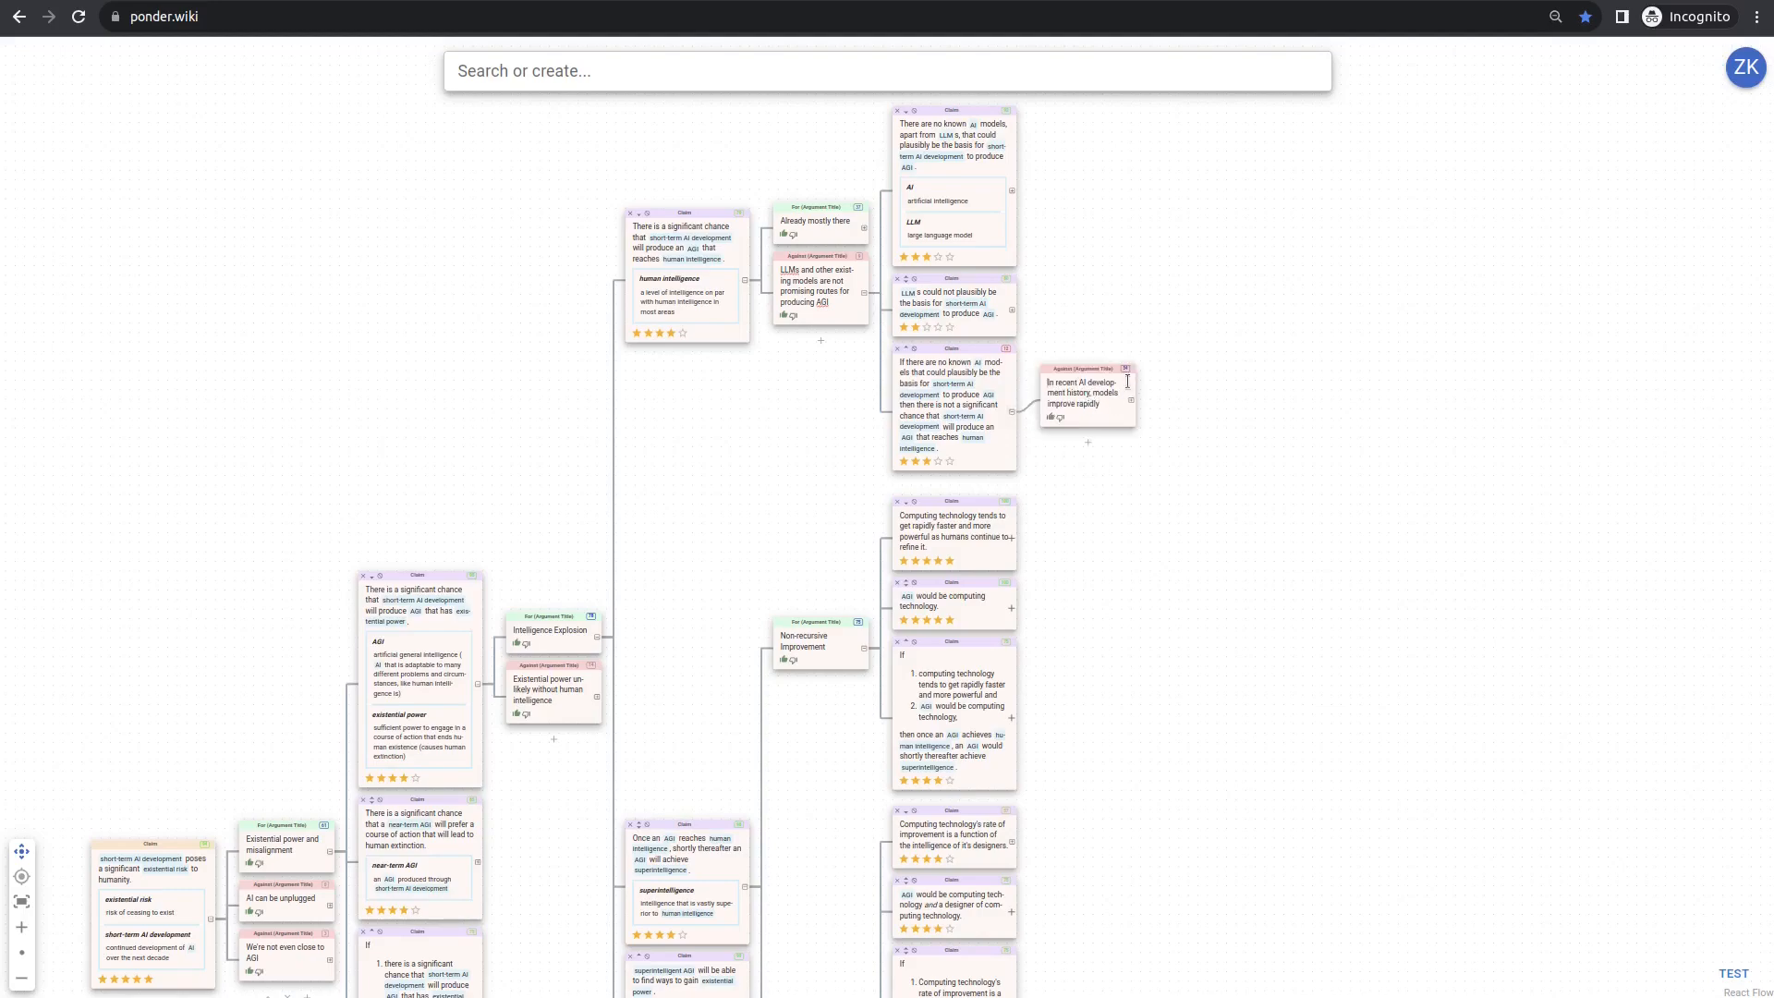
left_click(1132, 400)
Step: Expand the premises on LLMs and non-LLM models down to the premises of "LLMs lack critical AGI skills" and "Non LLM models don't come close"
left_click(1012, 311)
left_click(1131, 300)
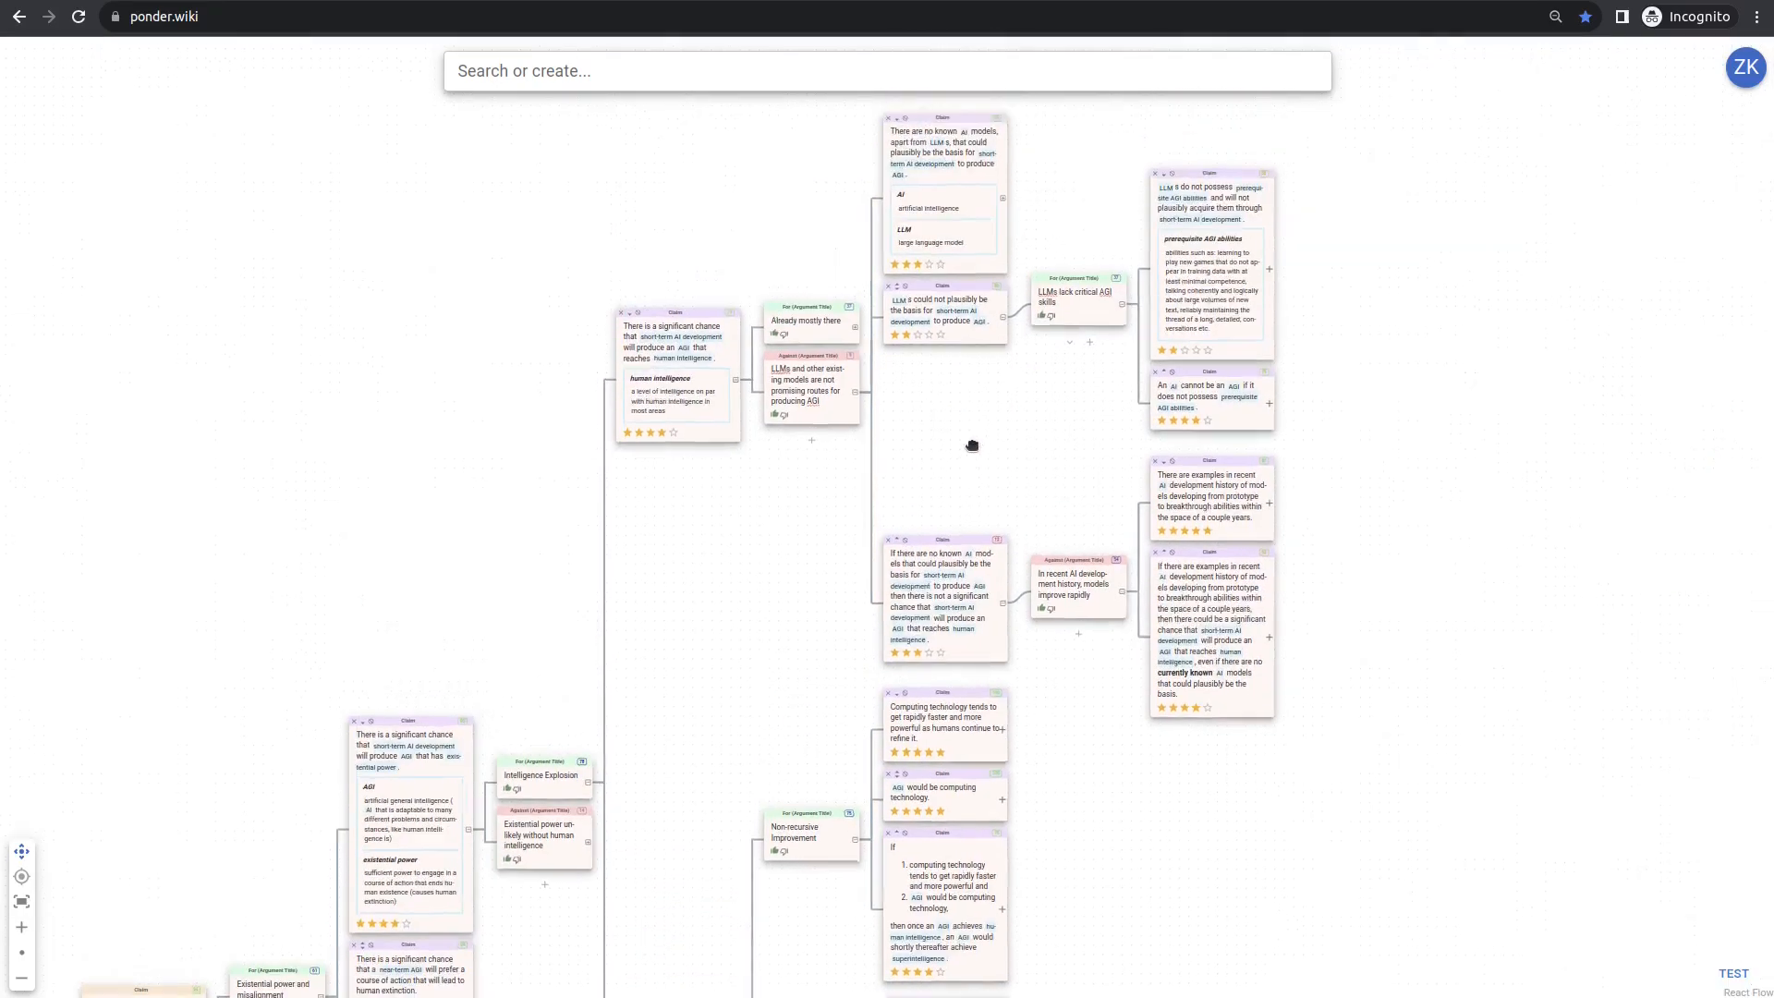
left_click(1068, 225)
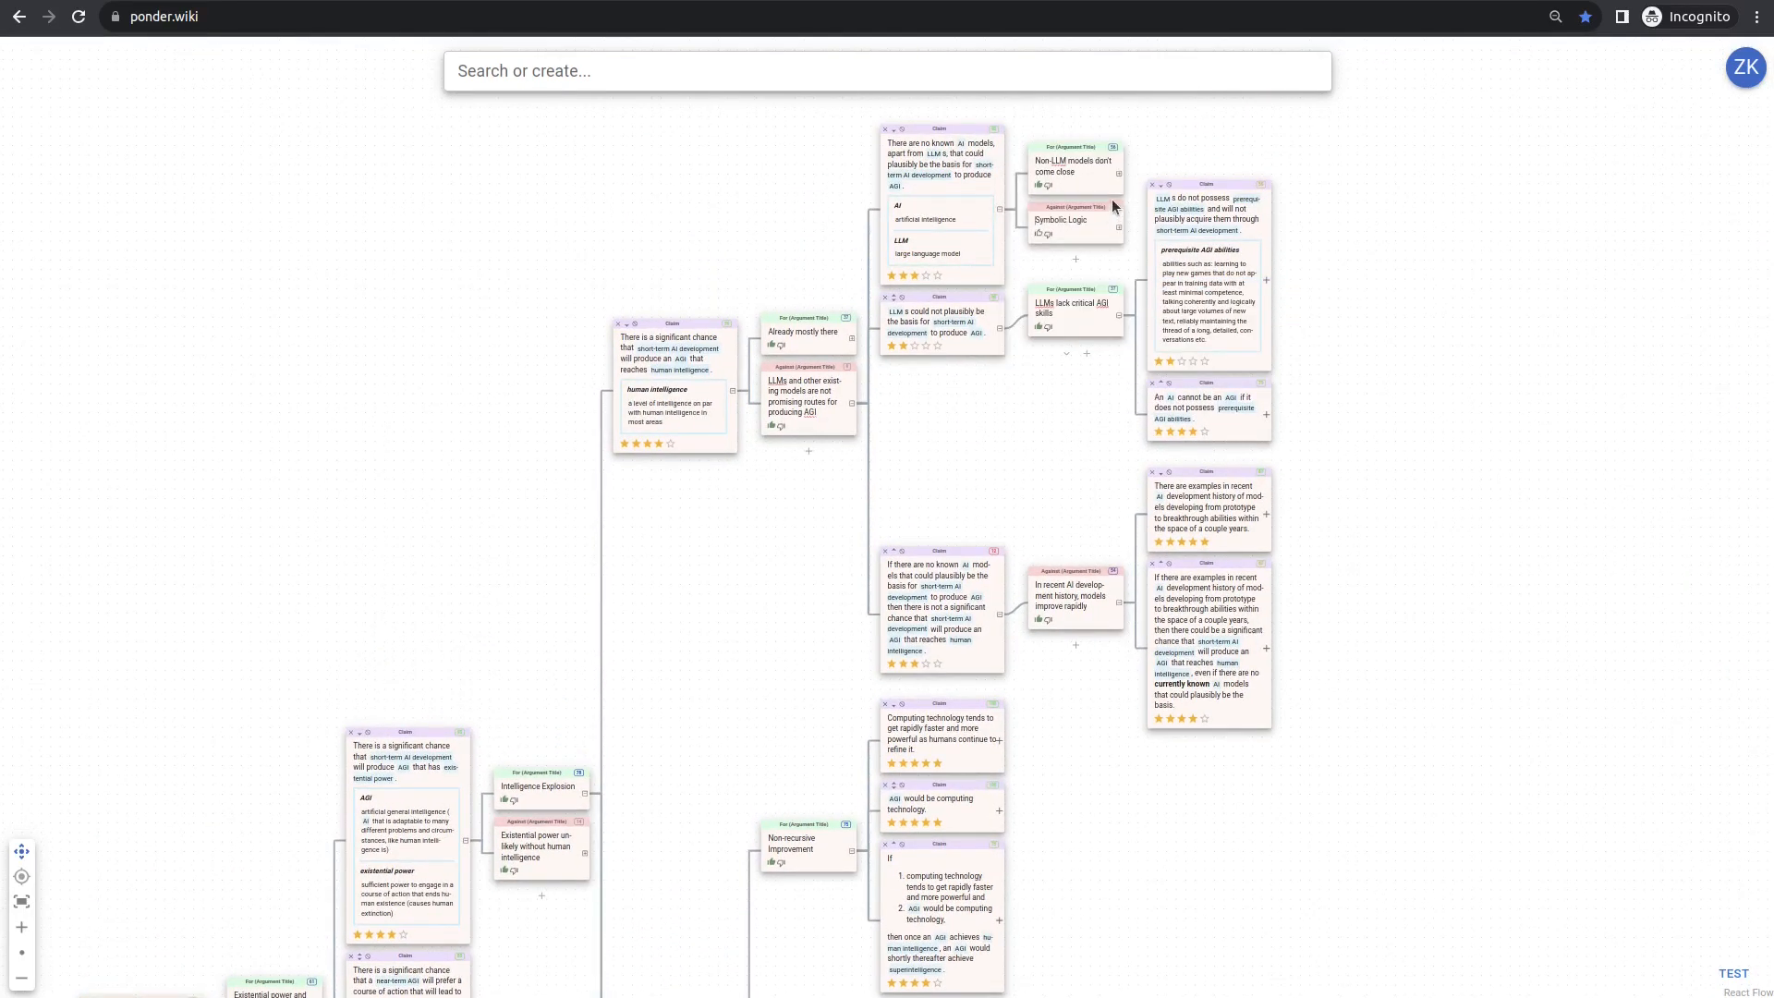
left_click(1119, 177)
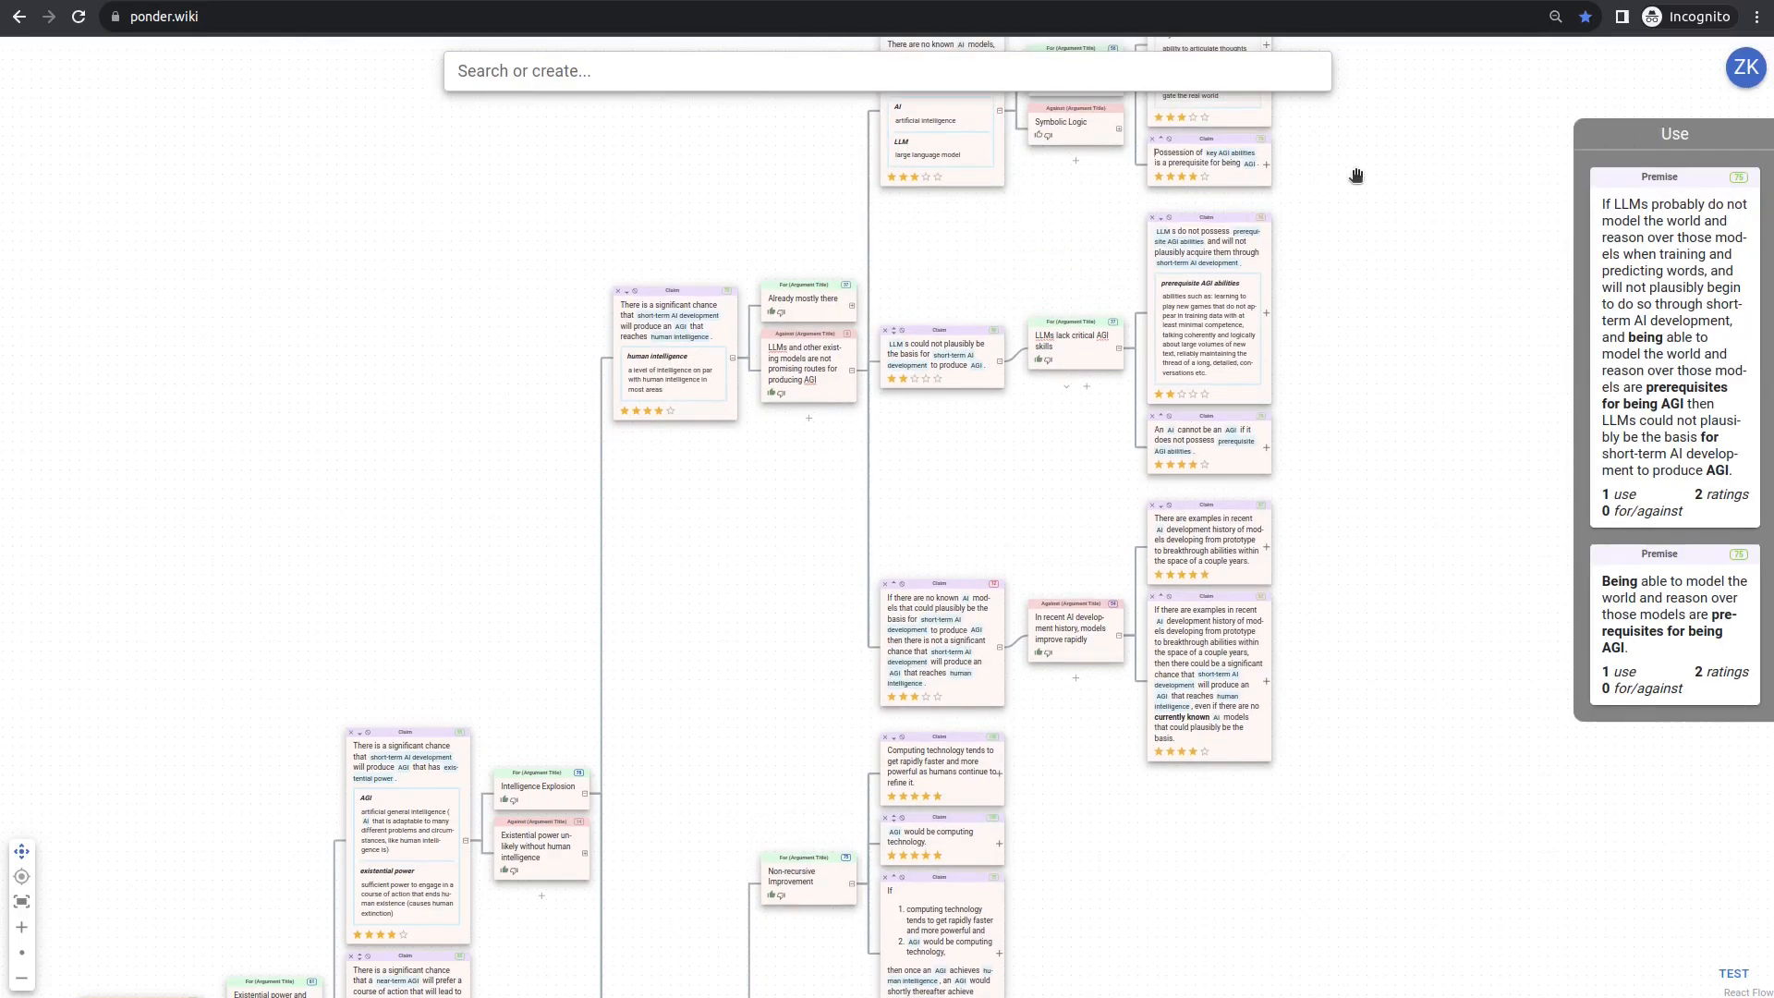
Step: Survey the expanded argument tree as a whole and examine the main claim with its for and against arguments
scroll(705, 665, "down", 2)
left_click_drag(452, 617, 447, 372)
scroll(497, 372, "down", 1)
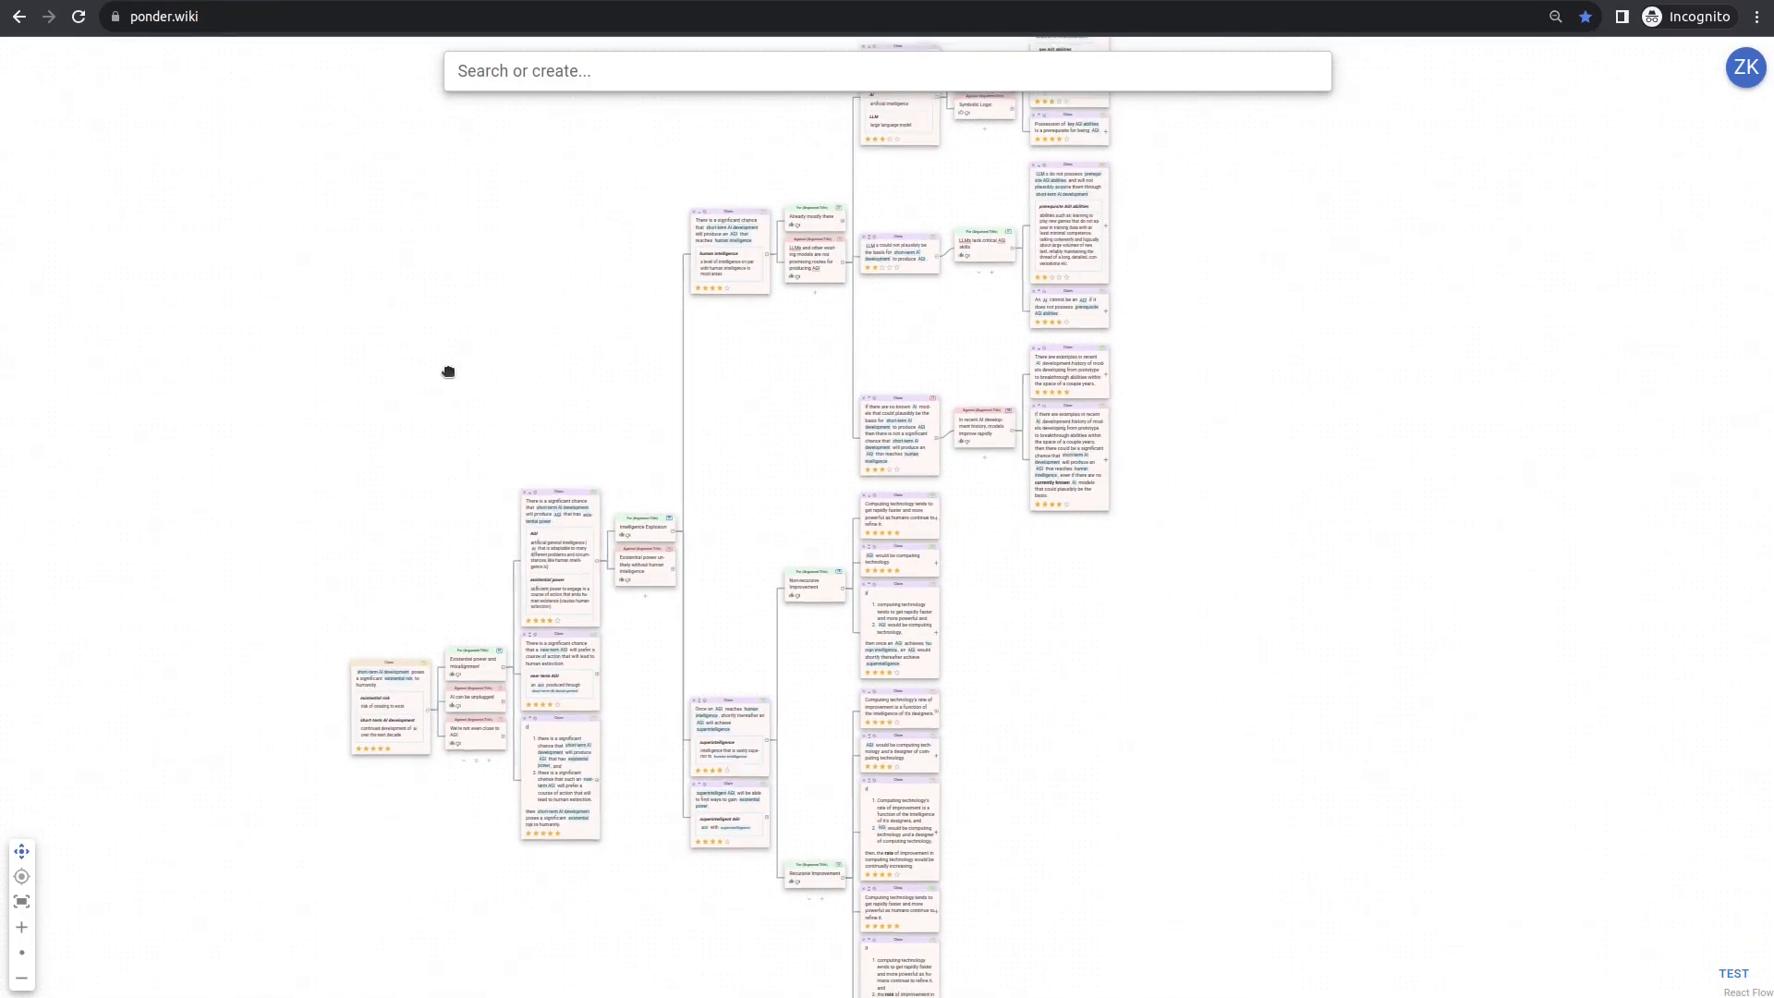
left_click_drag(141, 712, 195, 436)
scroll(195, 436, "up", 5)
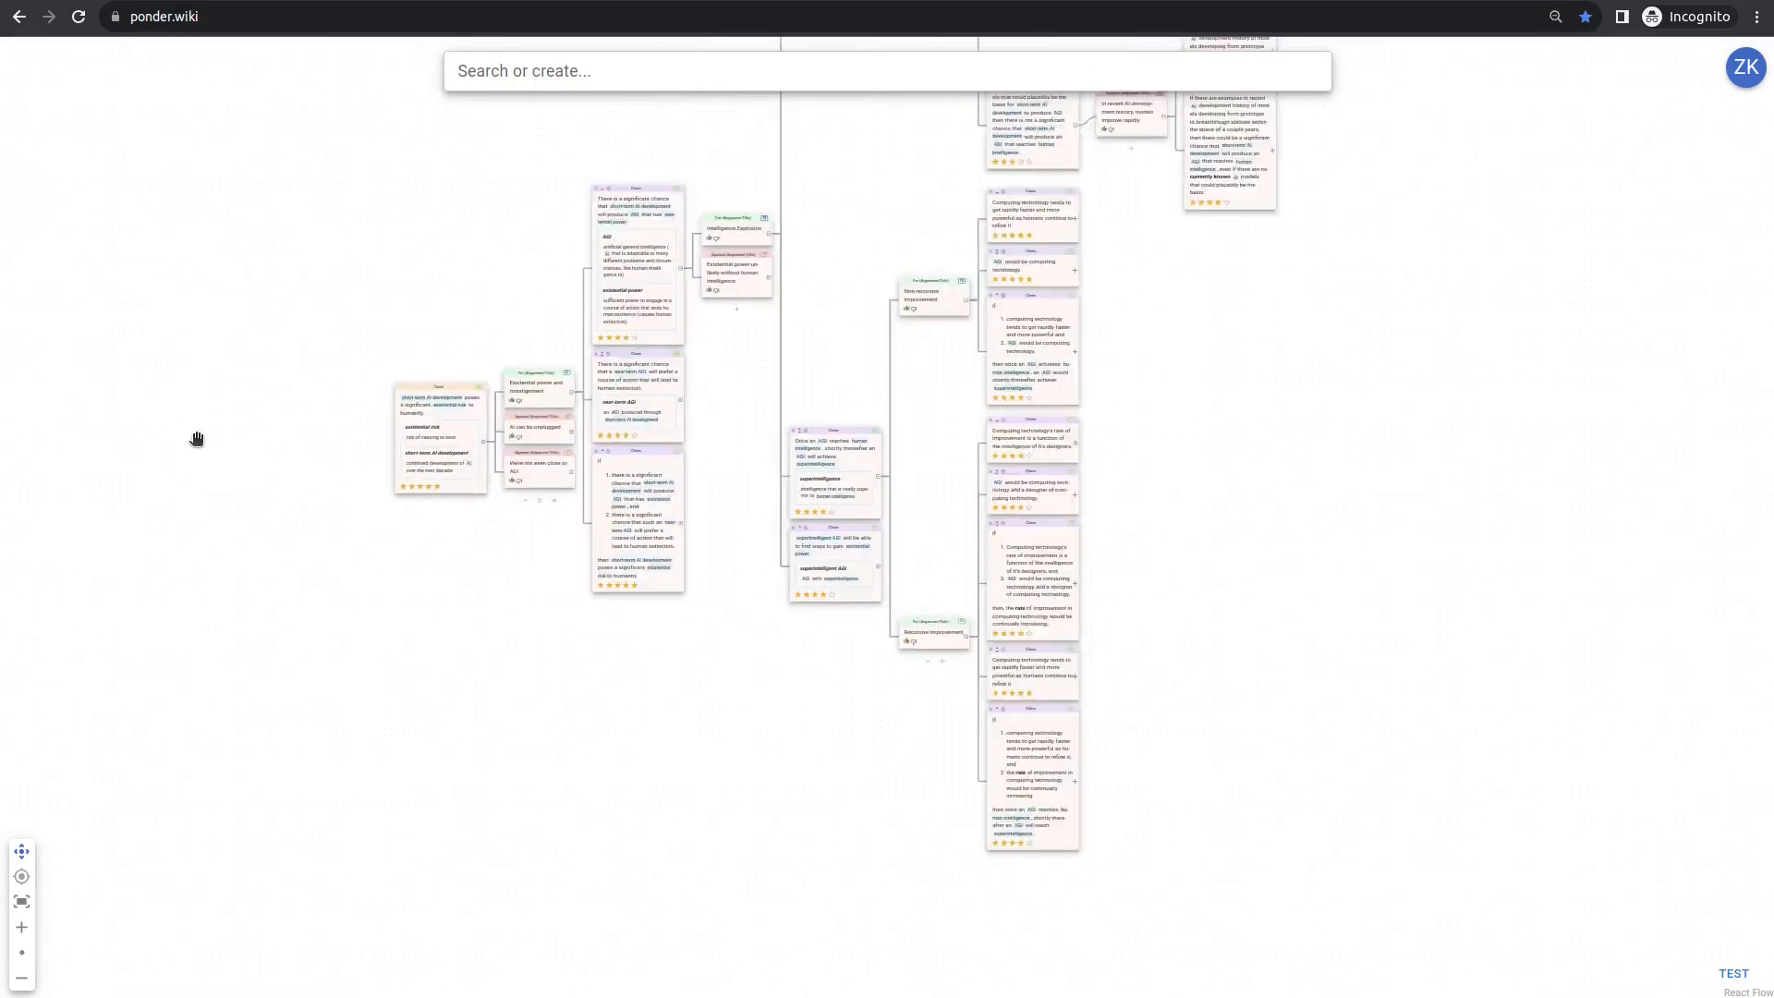
left_click_drag(369, 503, 89, 490)
scroll(111, 484, "up", 3)
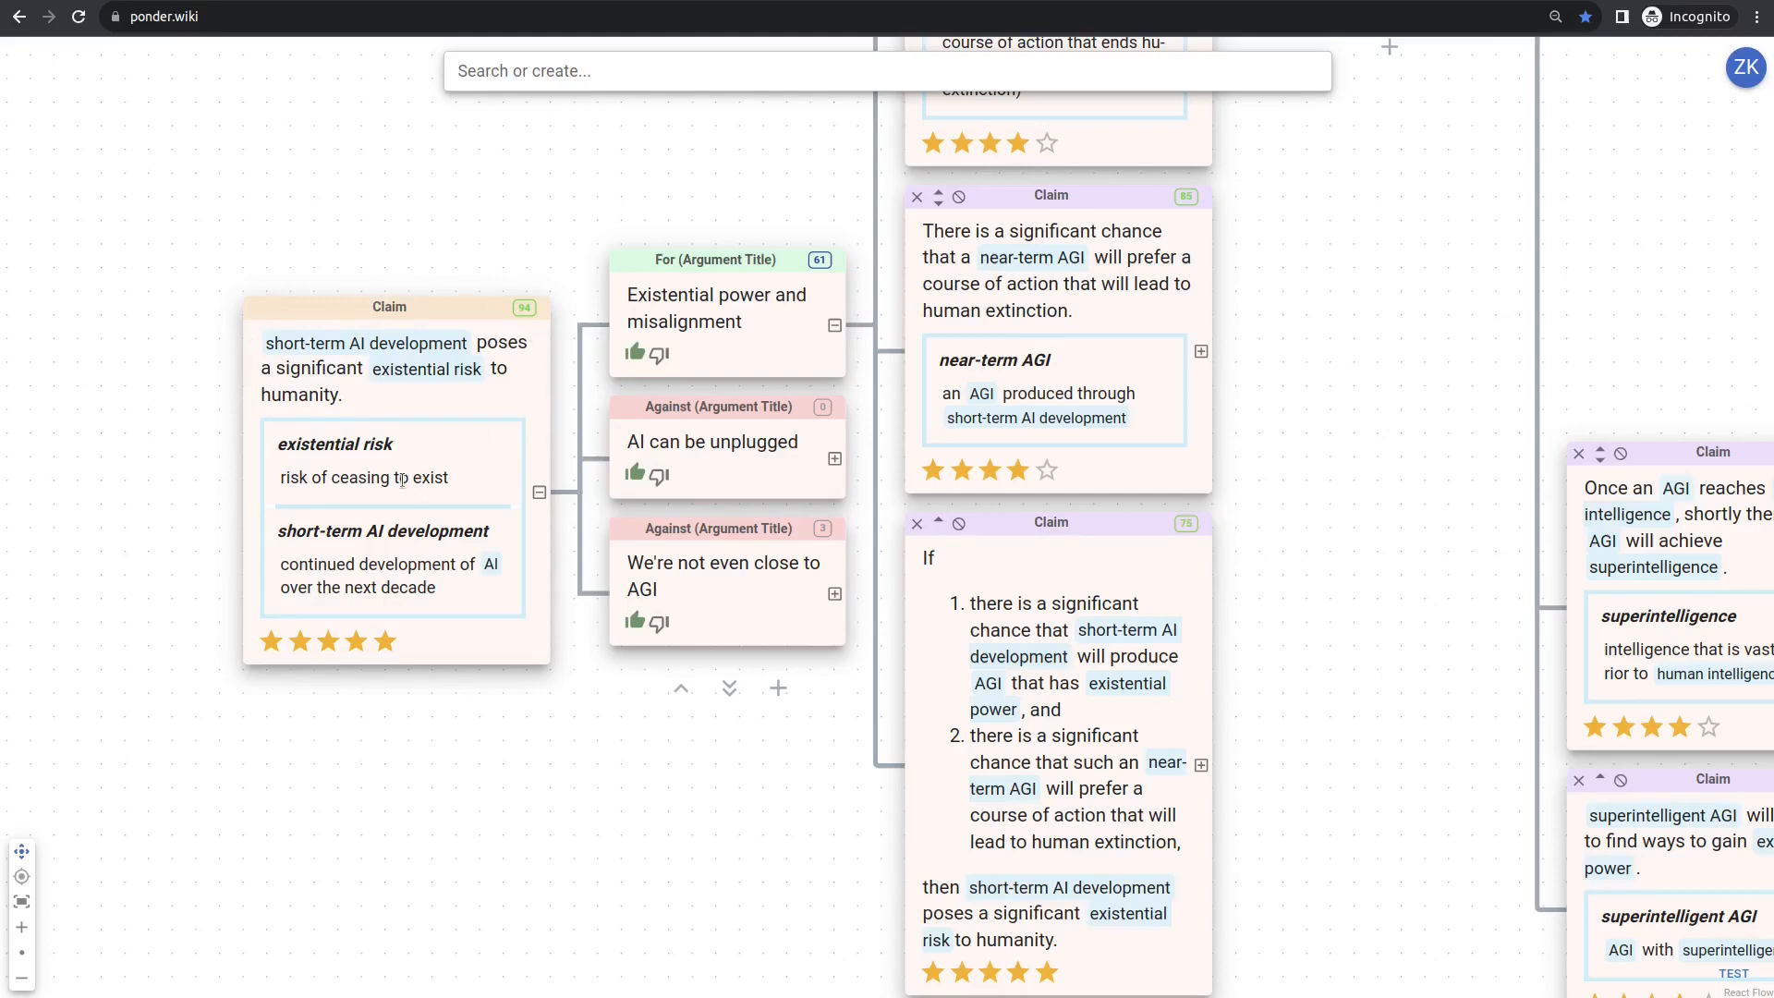
scroll(570, 721, "down", 5)
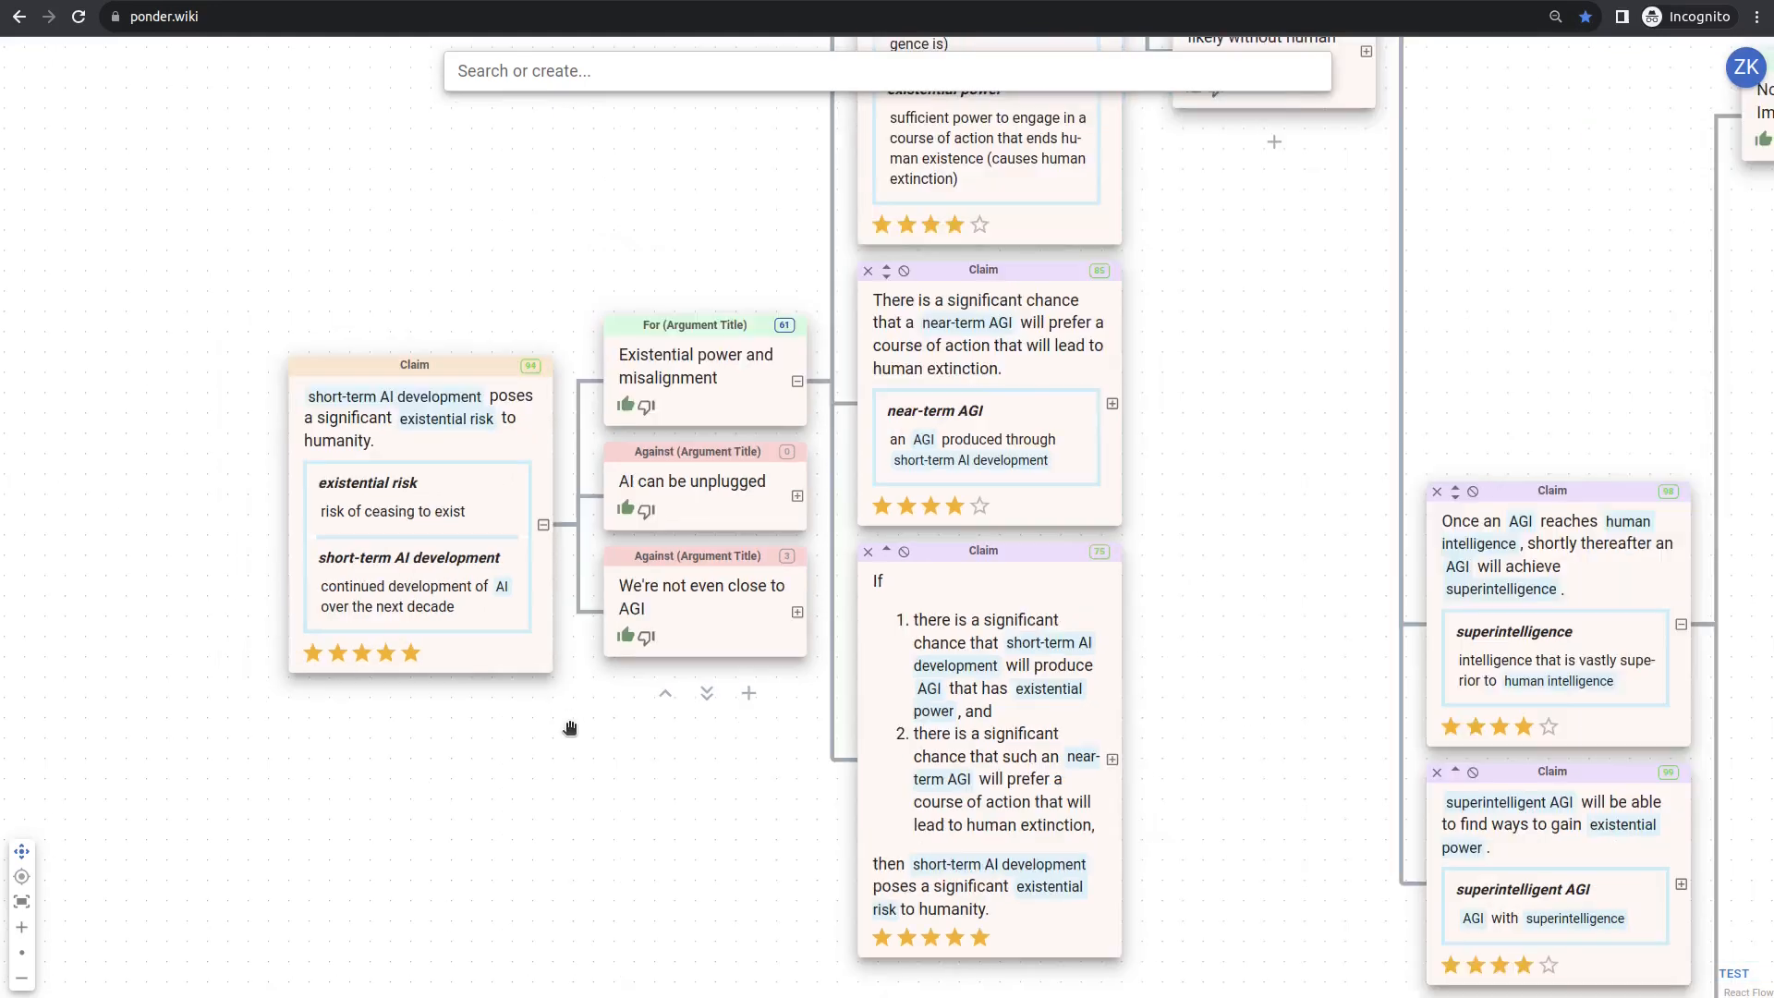
scroll(554, 769, "down", 4)
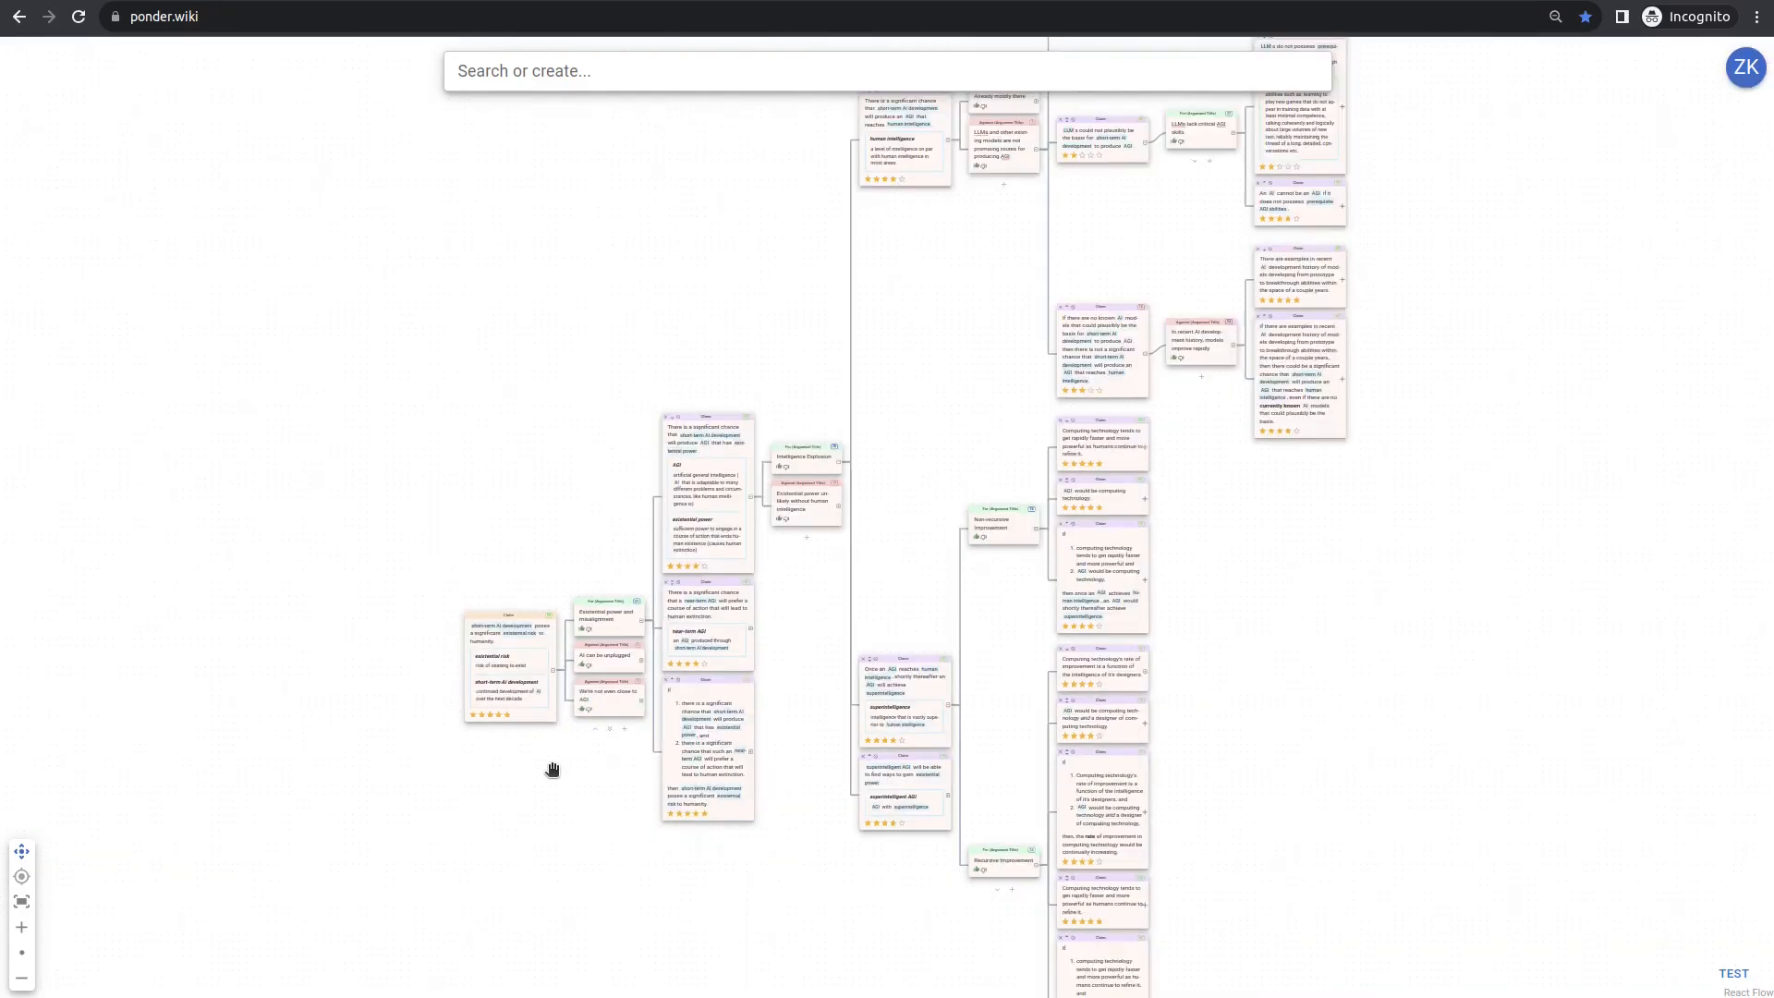
left_click_drag(458, 790, 310, 818)
left_click_drag(703, 400, 690, 495)
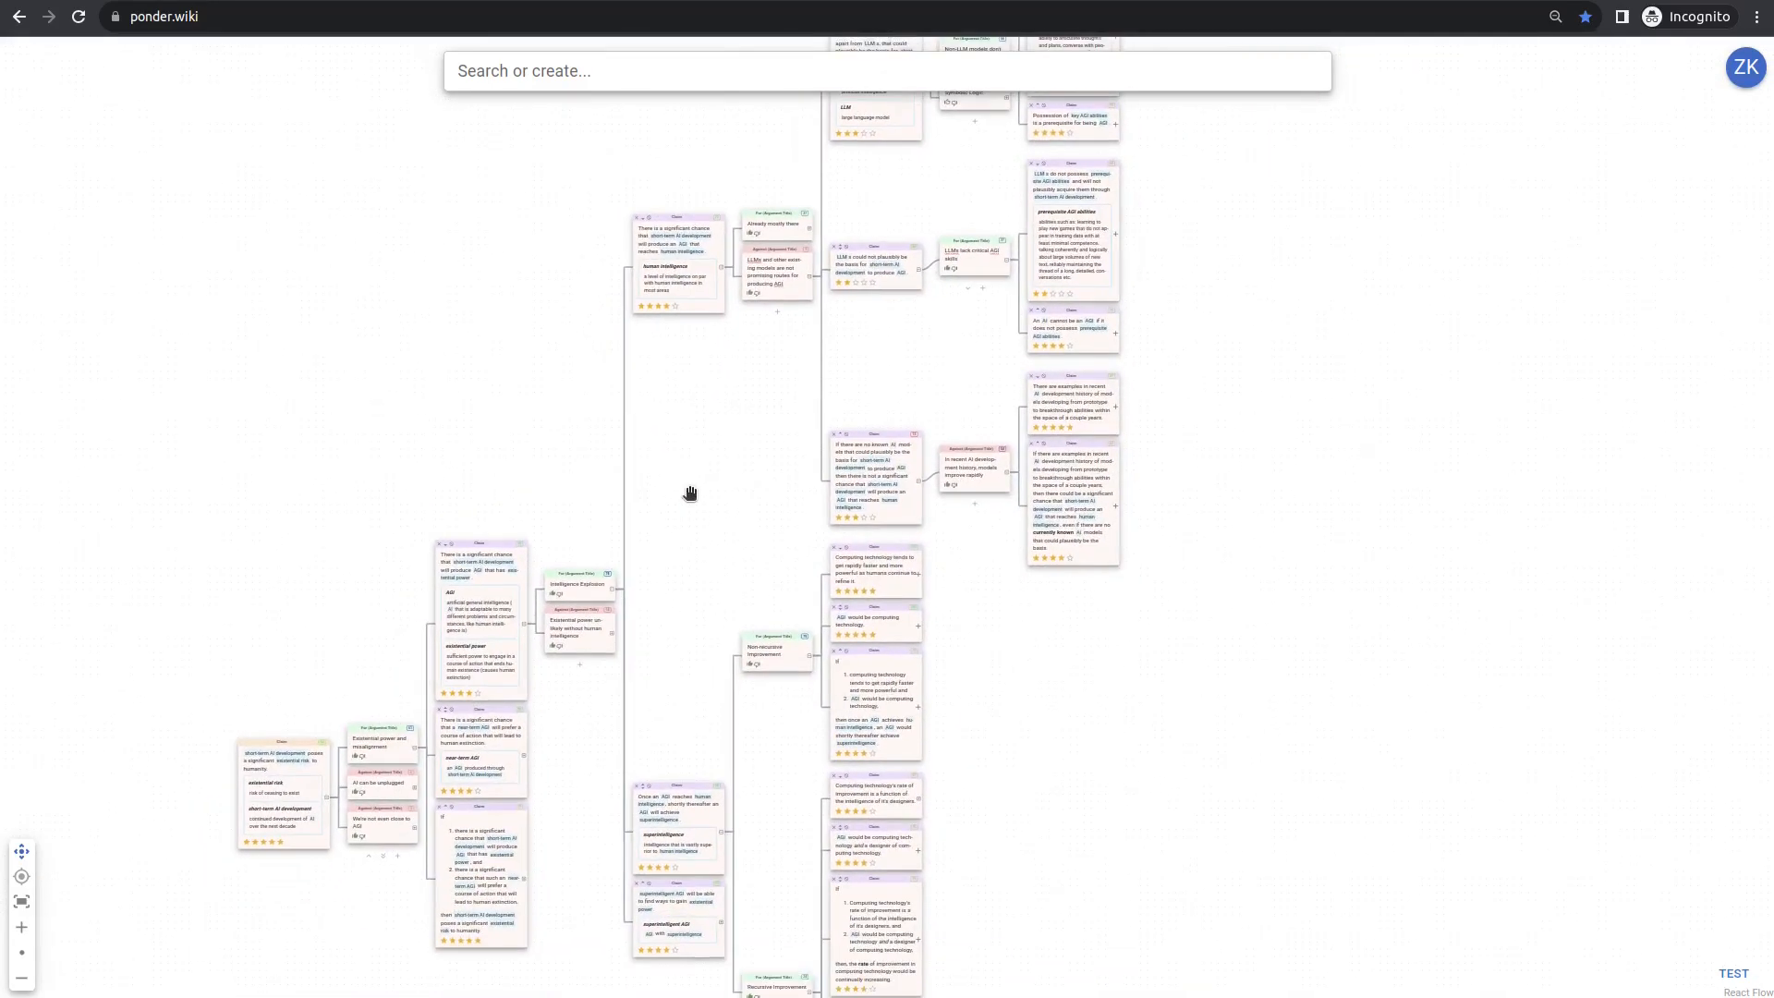
scroll(690, 494, "down", 2)
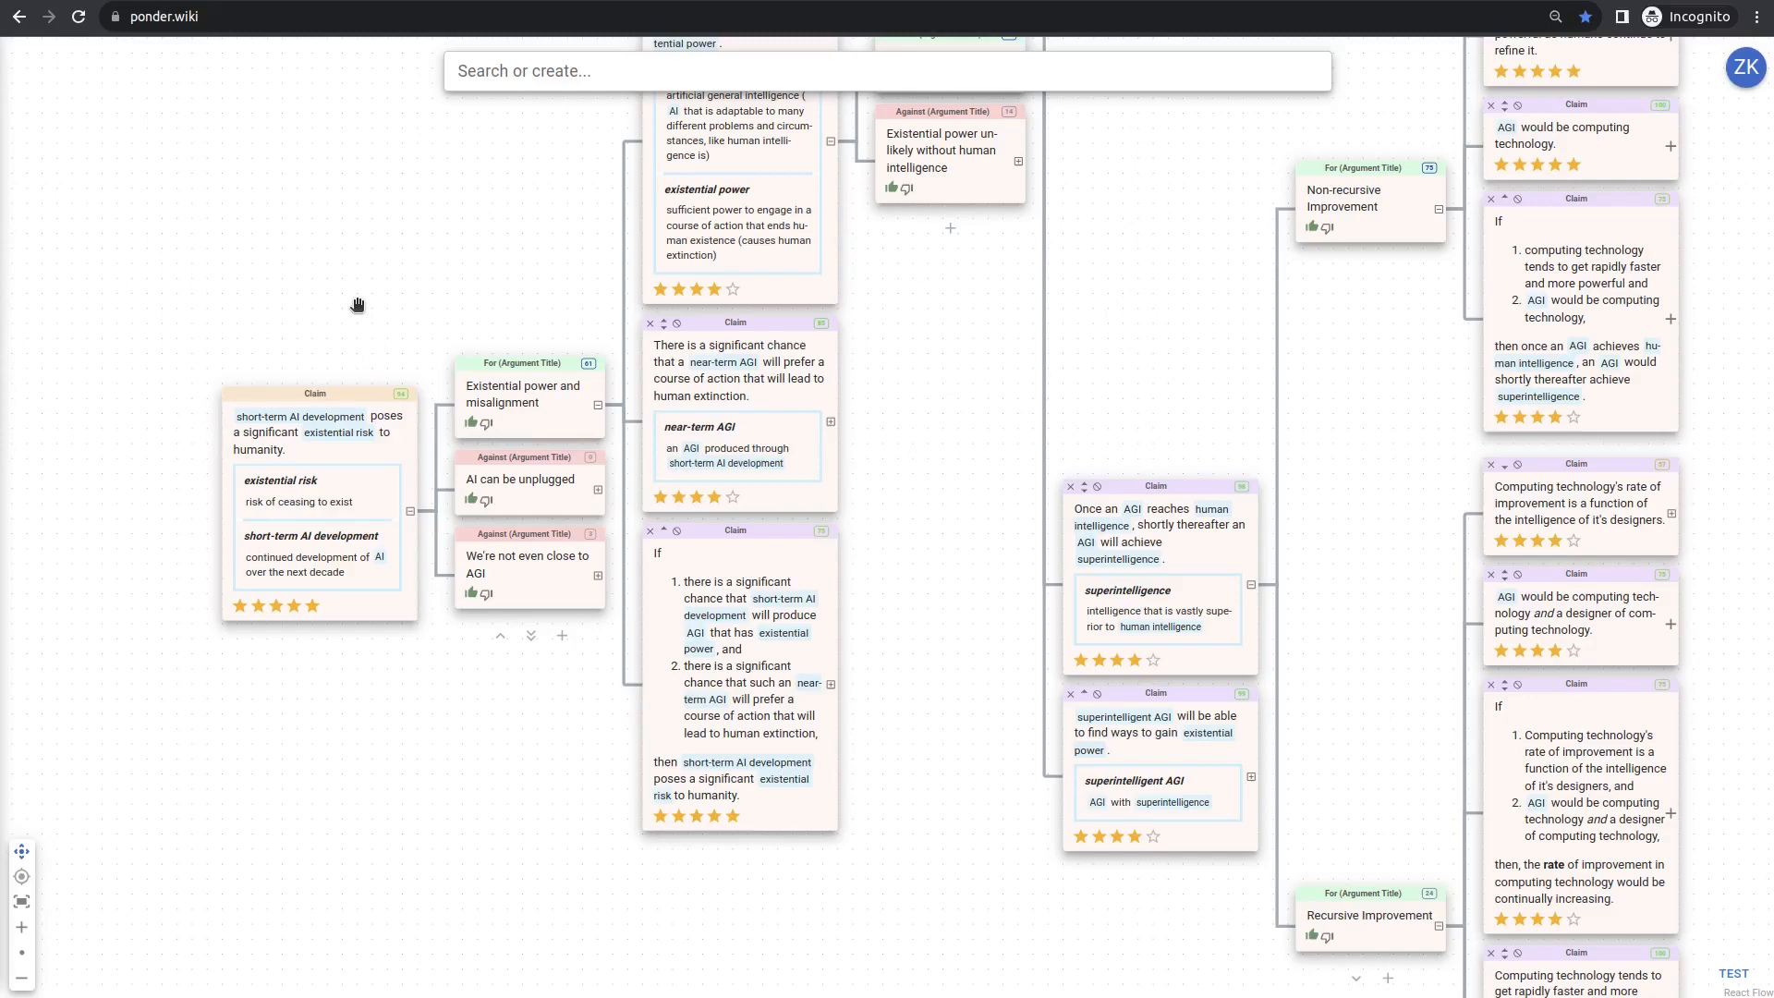
scroll(358, 305, "up", 3)
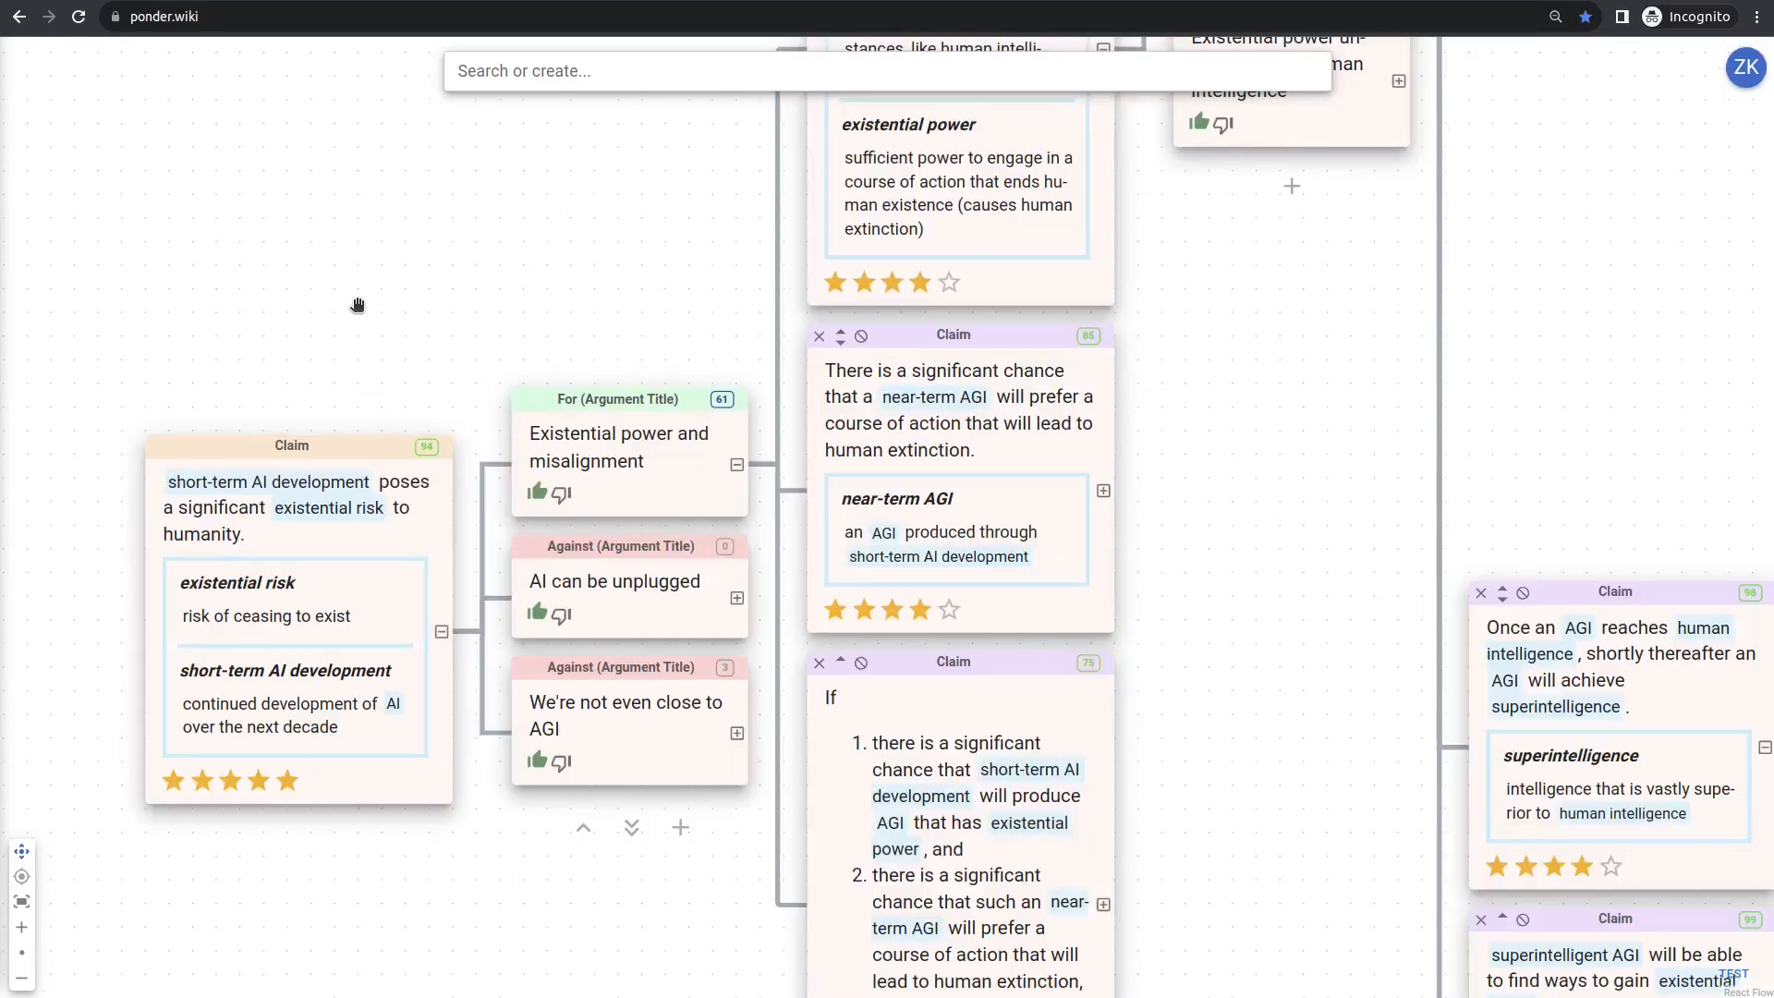
left_click_drag(412, 344, 419, 258)
scroll(422, 258, "up", 1)
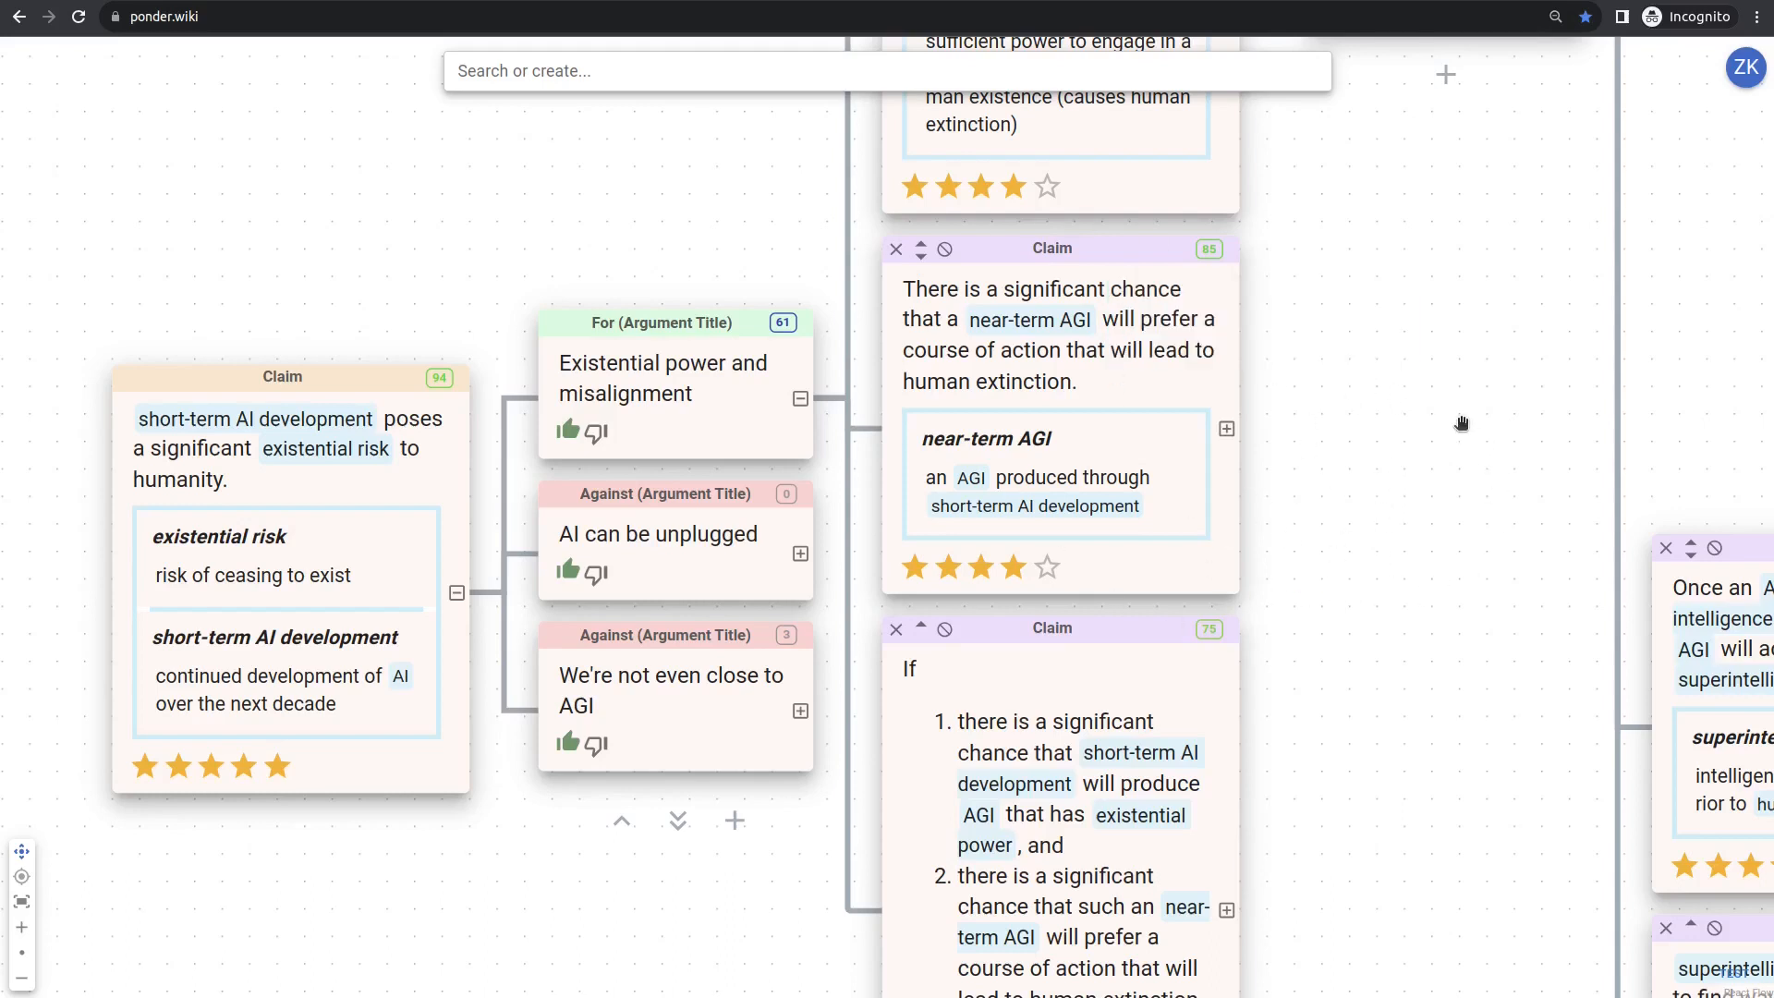
Step: Examine the main claim, its for and against arguments, and the premises of "Existential power and misalignment"
scroll(1390, 653, "down", 5)
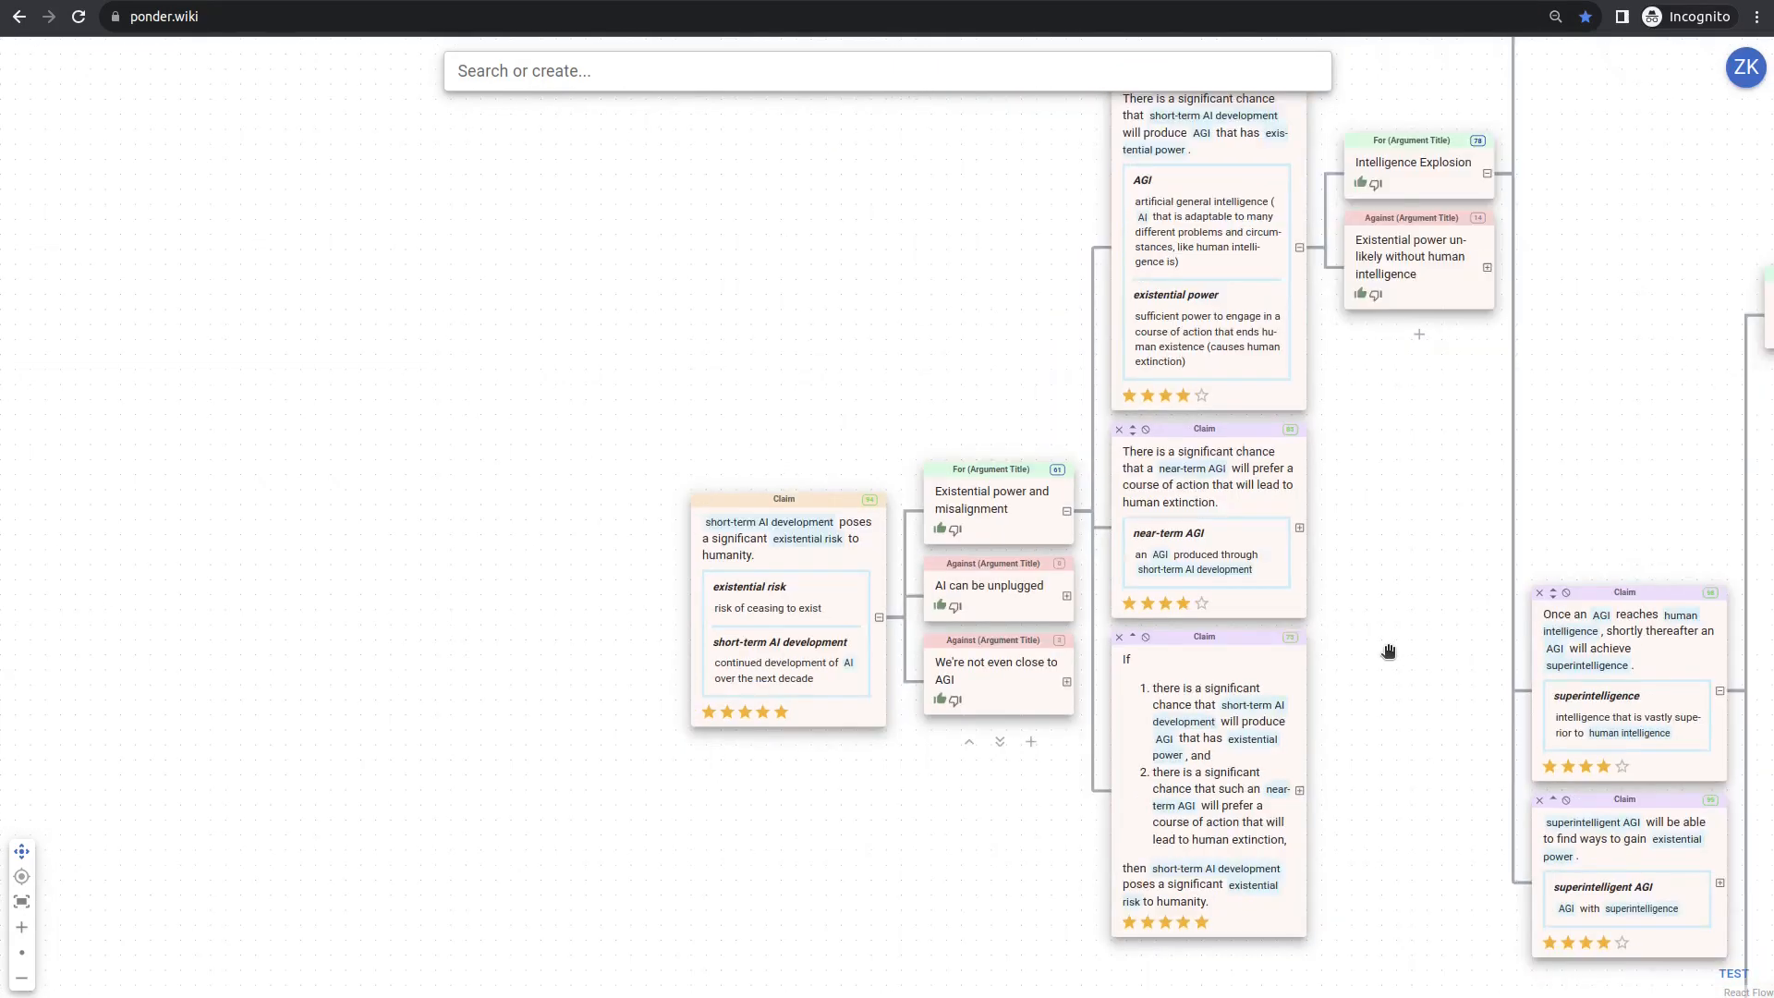
left_click_drag(1449, 476, 1169, 501)
scroll(1170, 502, "down", 2)
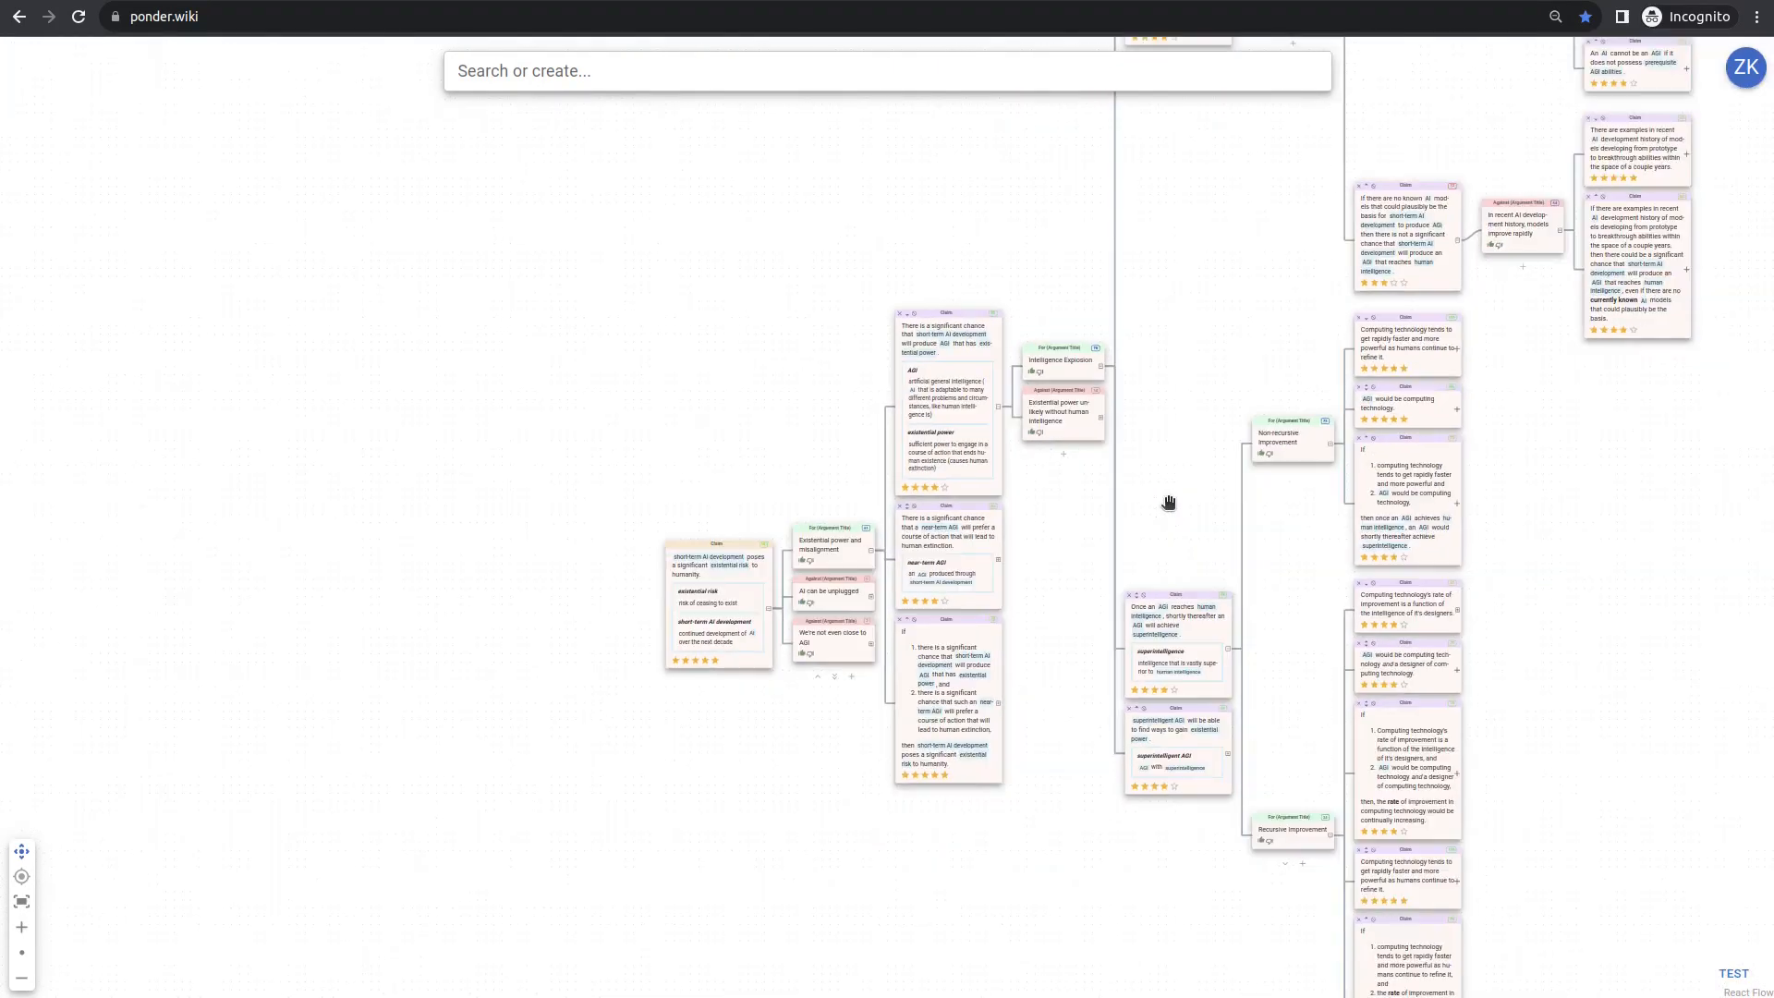
scroll(1168, 502, "up", 2)
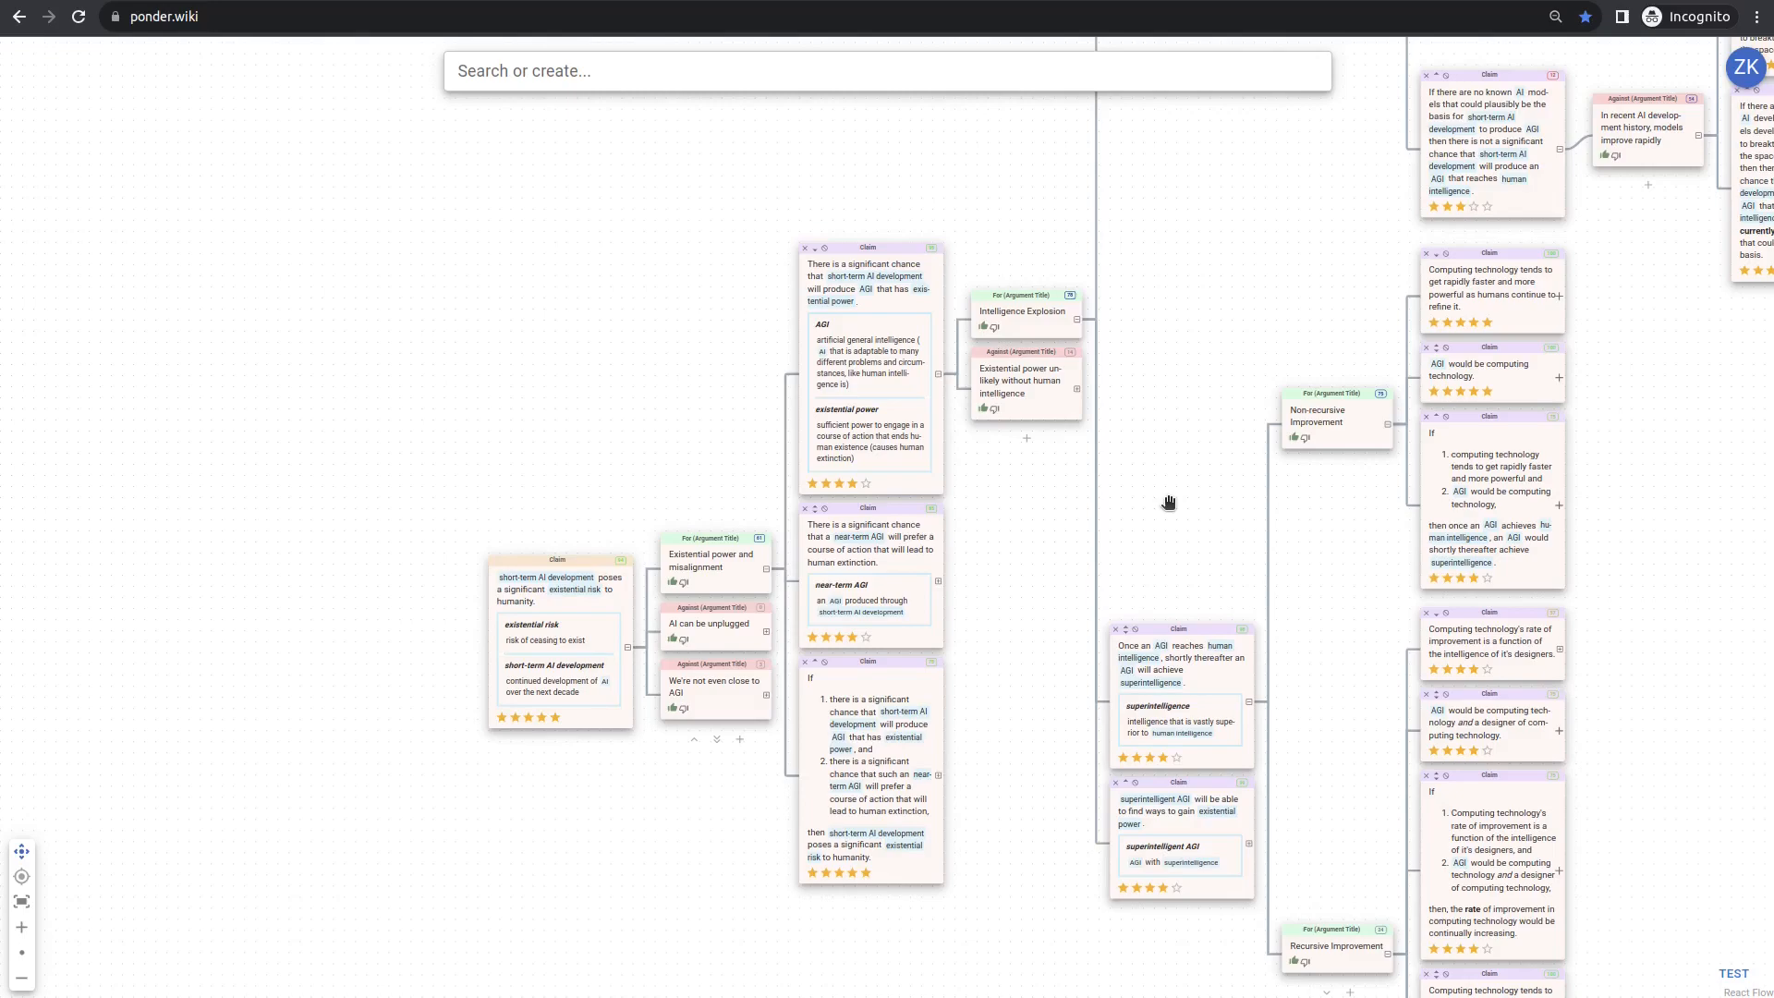
scroll(1002, 519, "up", 3)
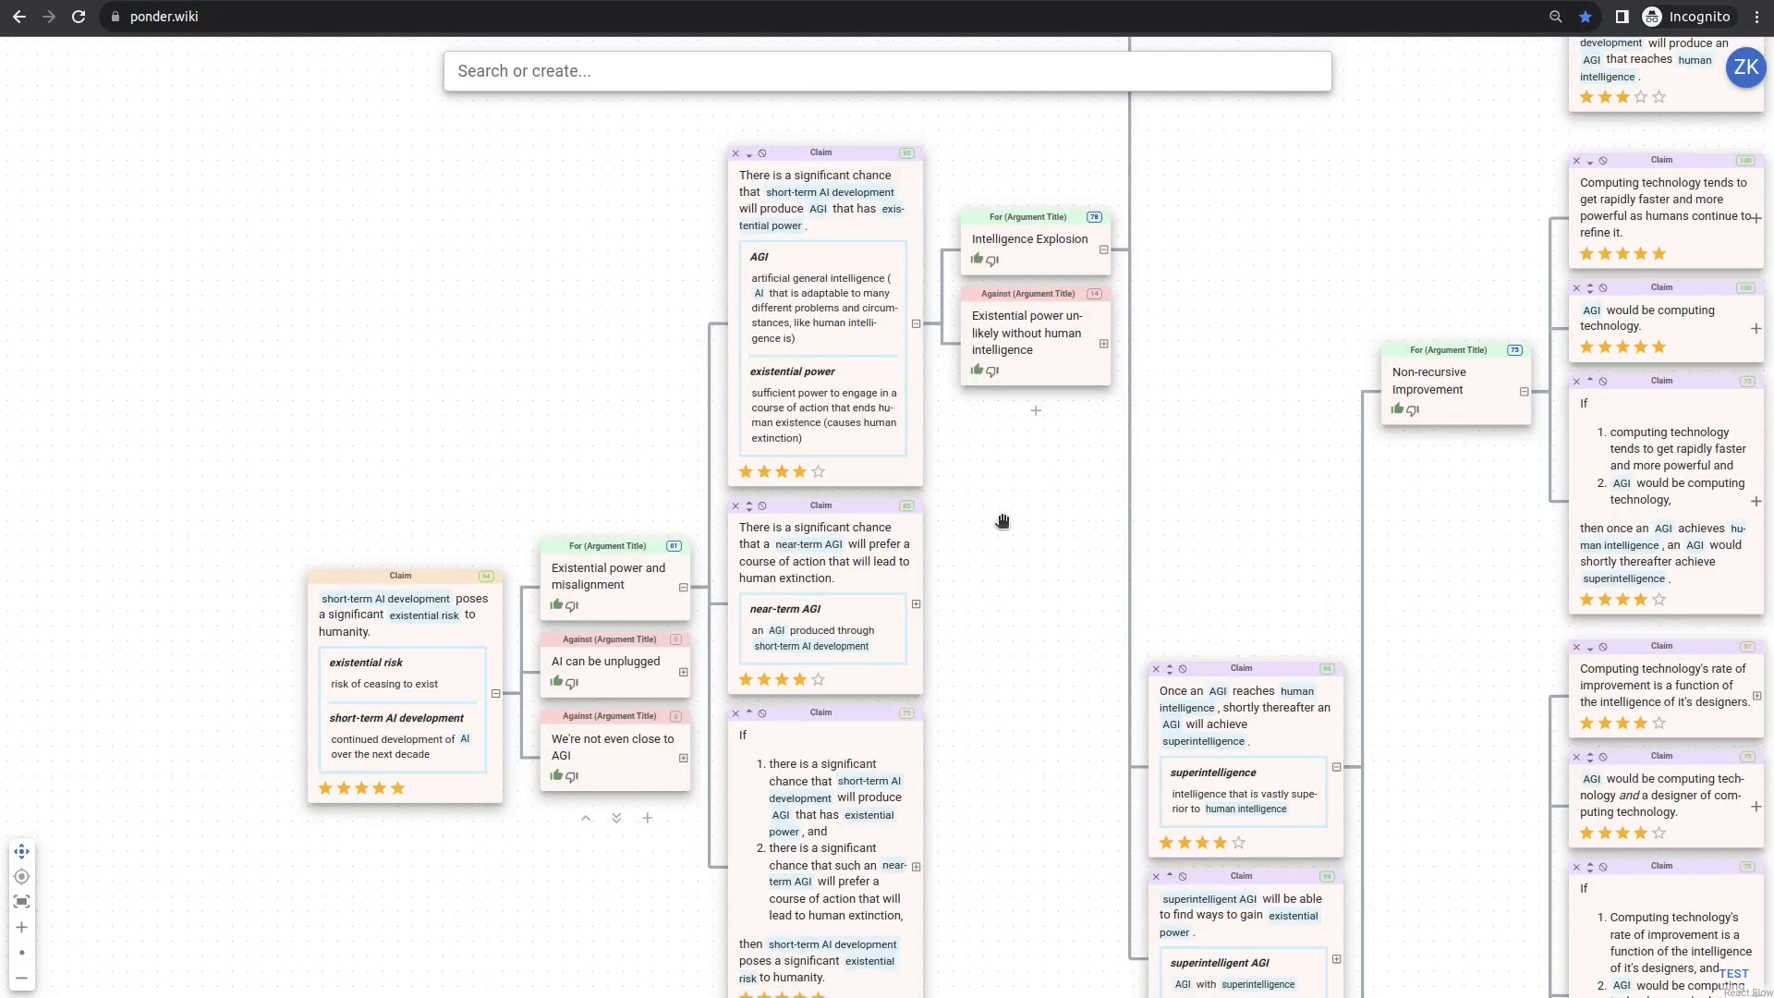
left_click_drag(1002, 520, 1044, 361)
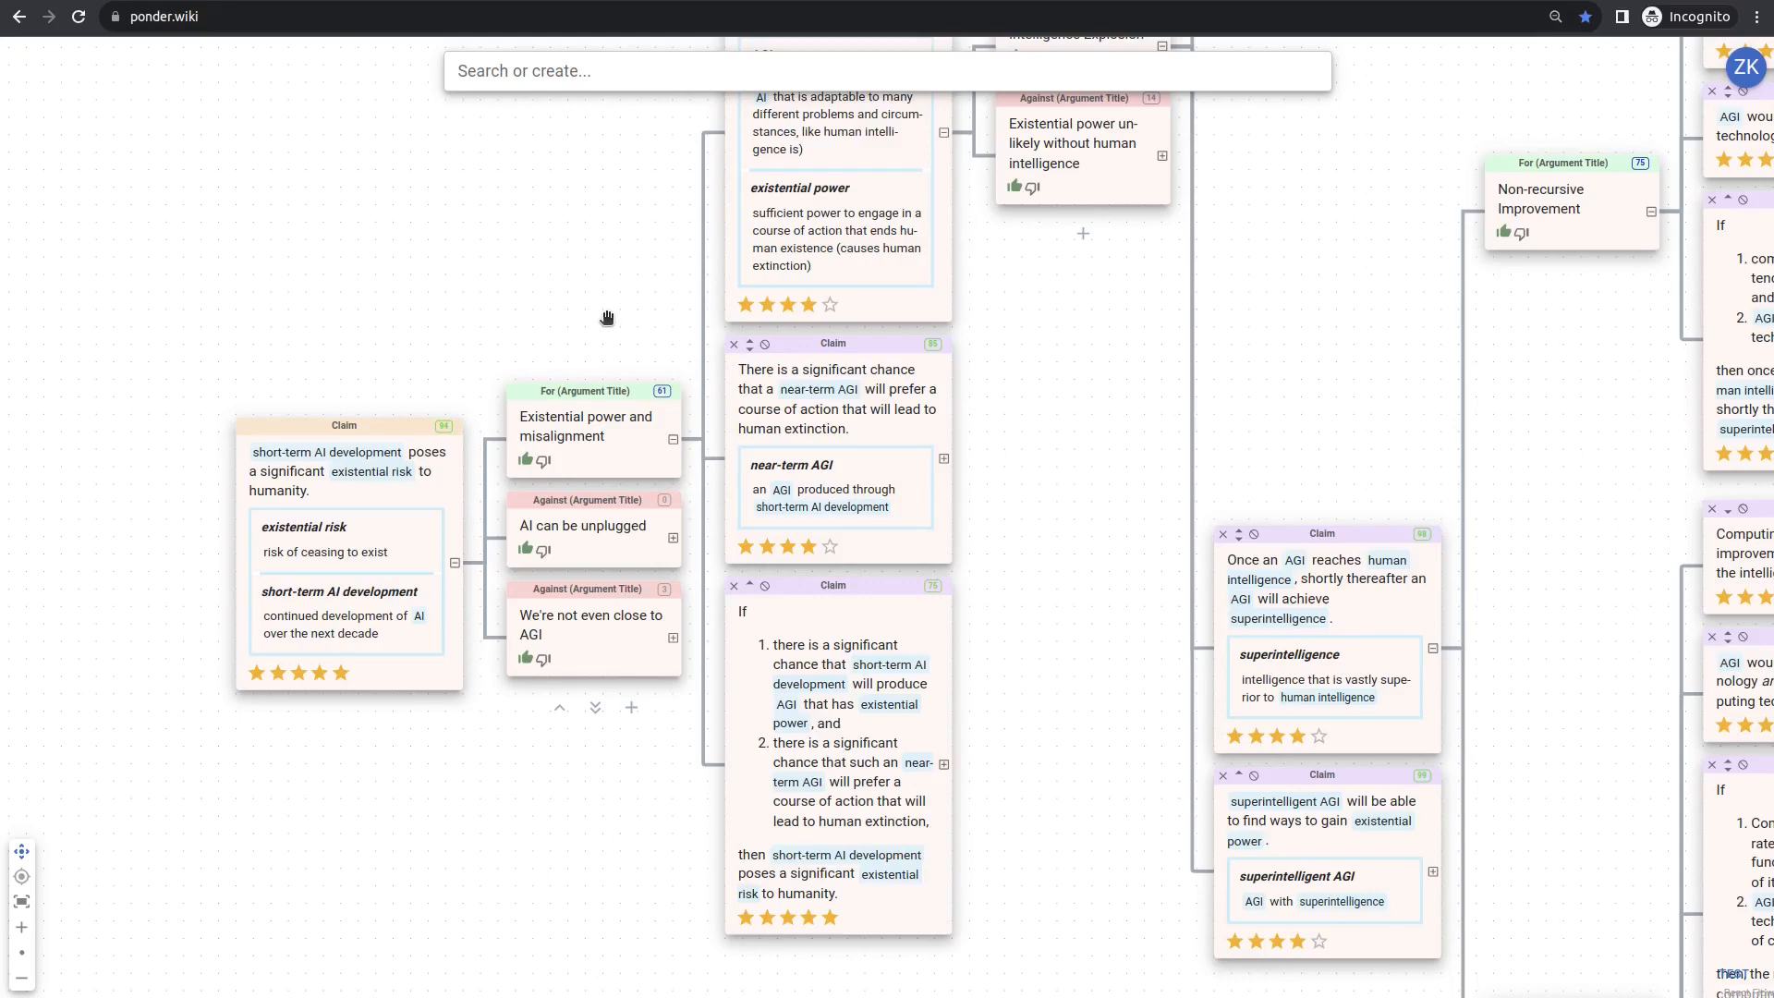
scroll(554, 274, "up", 2)
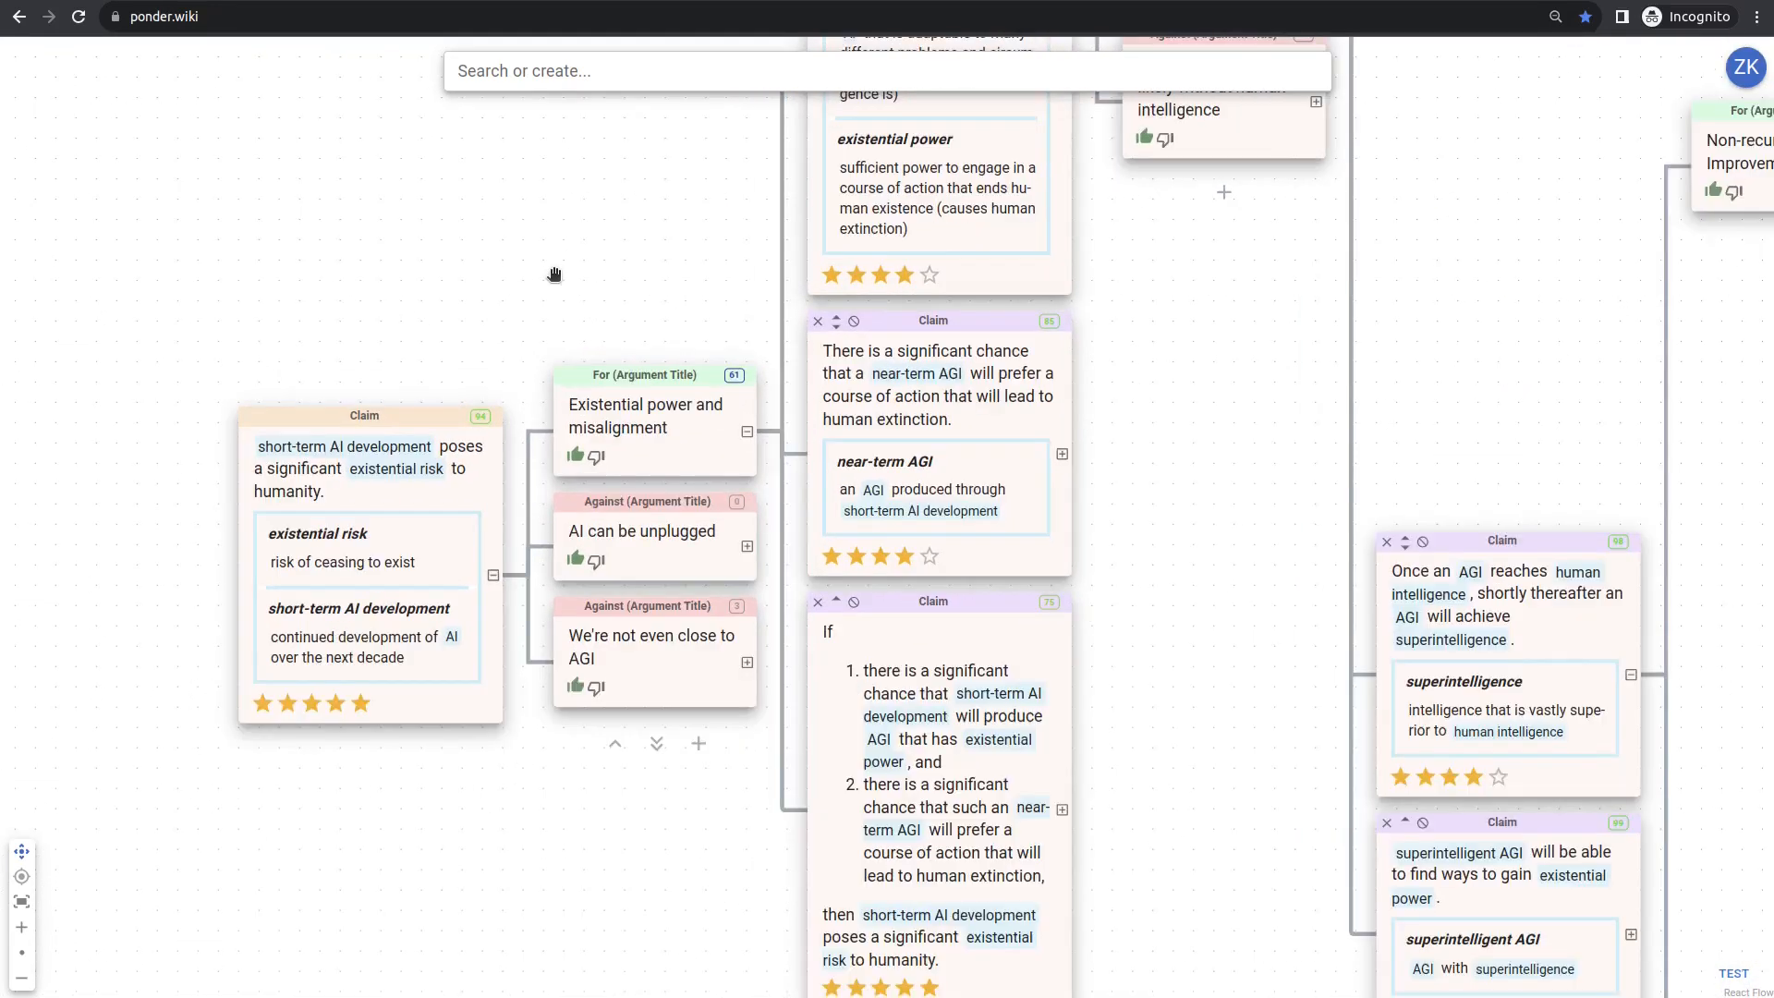
scroll(554, 275, "up", 2)
left_click_drag(550, 273, 546, 210)
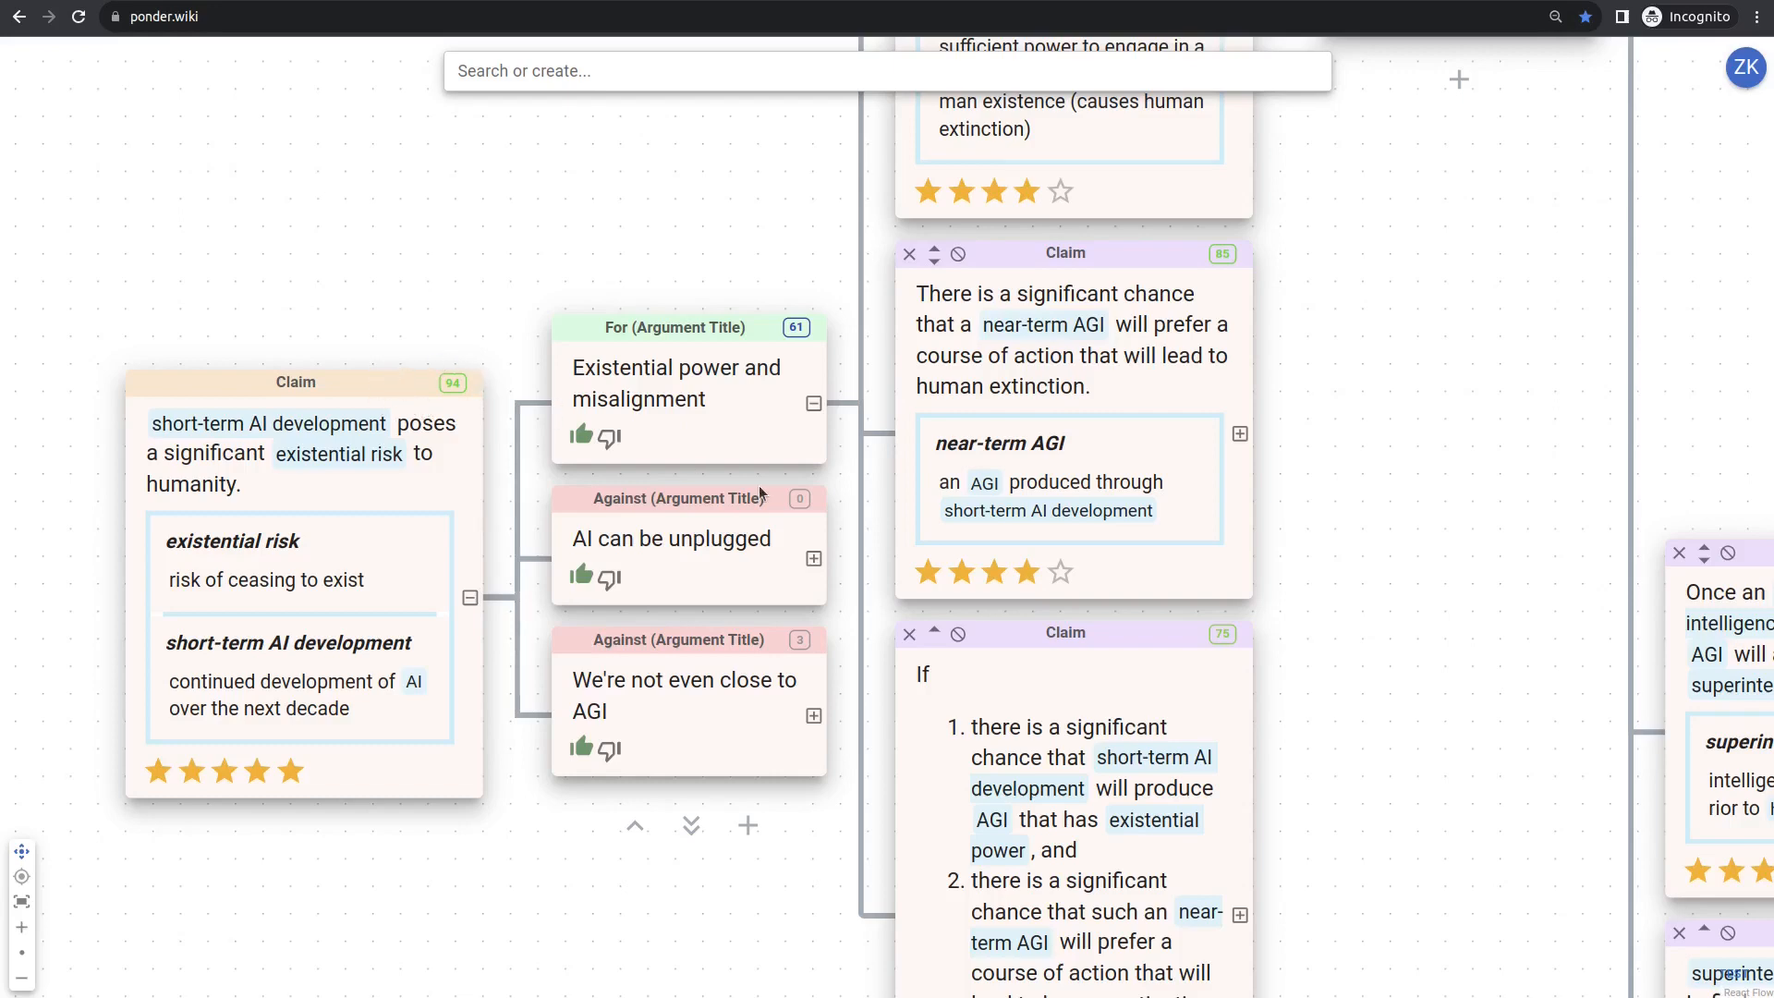
Step: Compare the tree around the main claim and view the soundness score explanation of the "Existential power and misalignment" argument
mouse_move(1279, 491)
scroll(1363, 406, "down", 5)
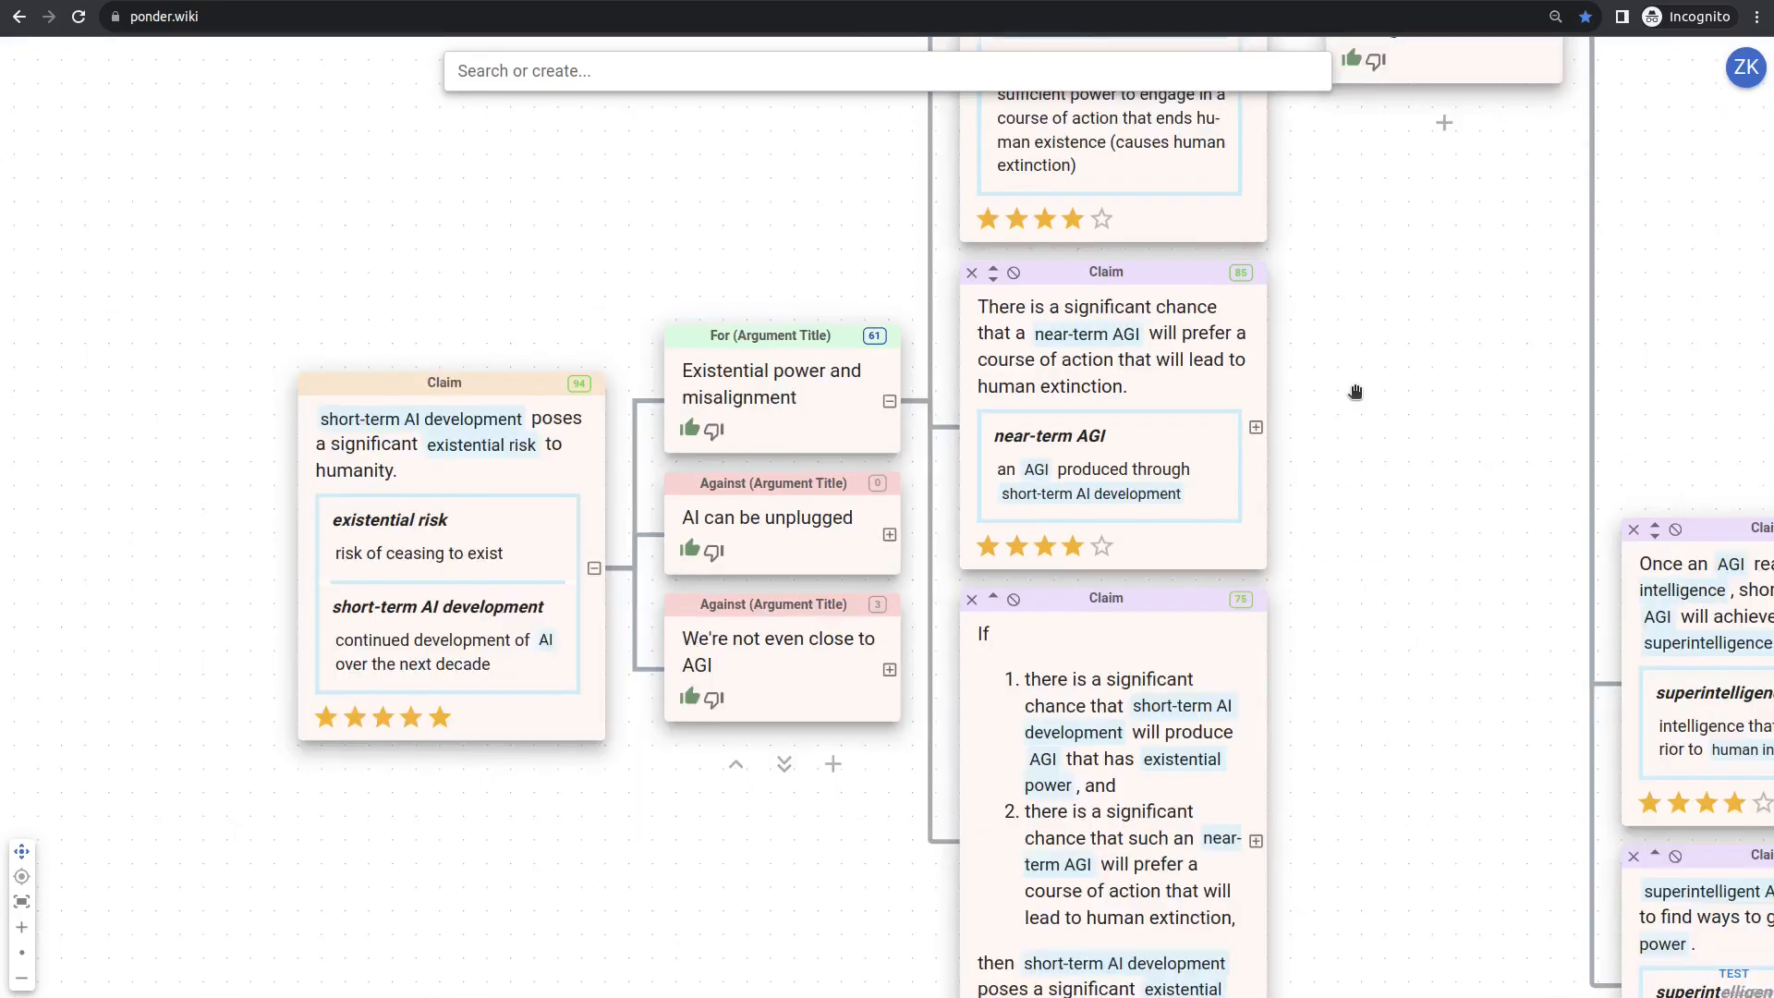
left_click_drag(1389, 385, 937, 482)
scroll(937, 483, "down", 5)
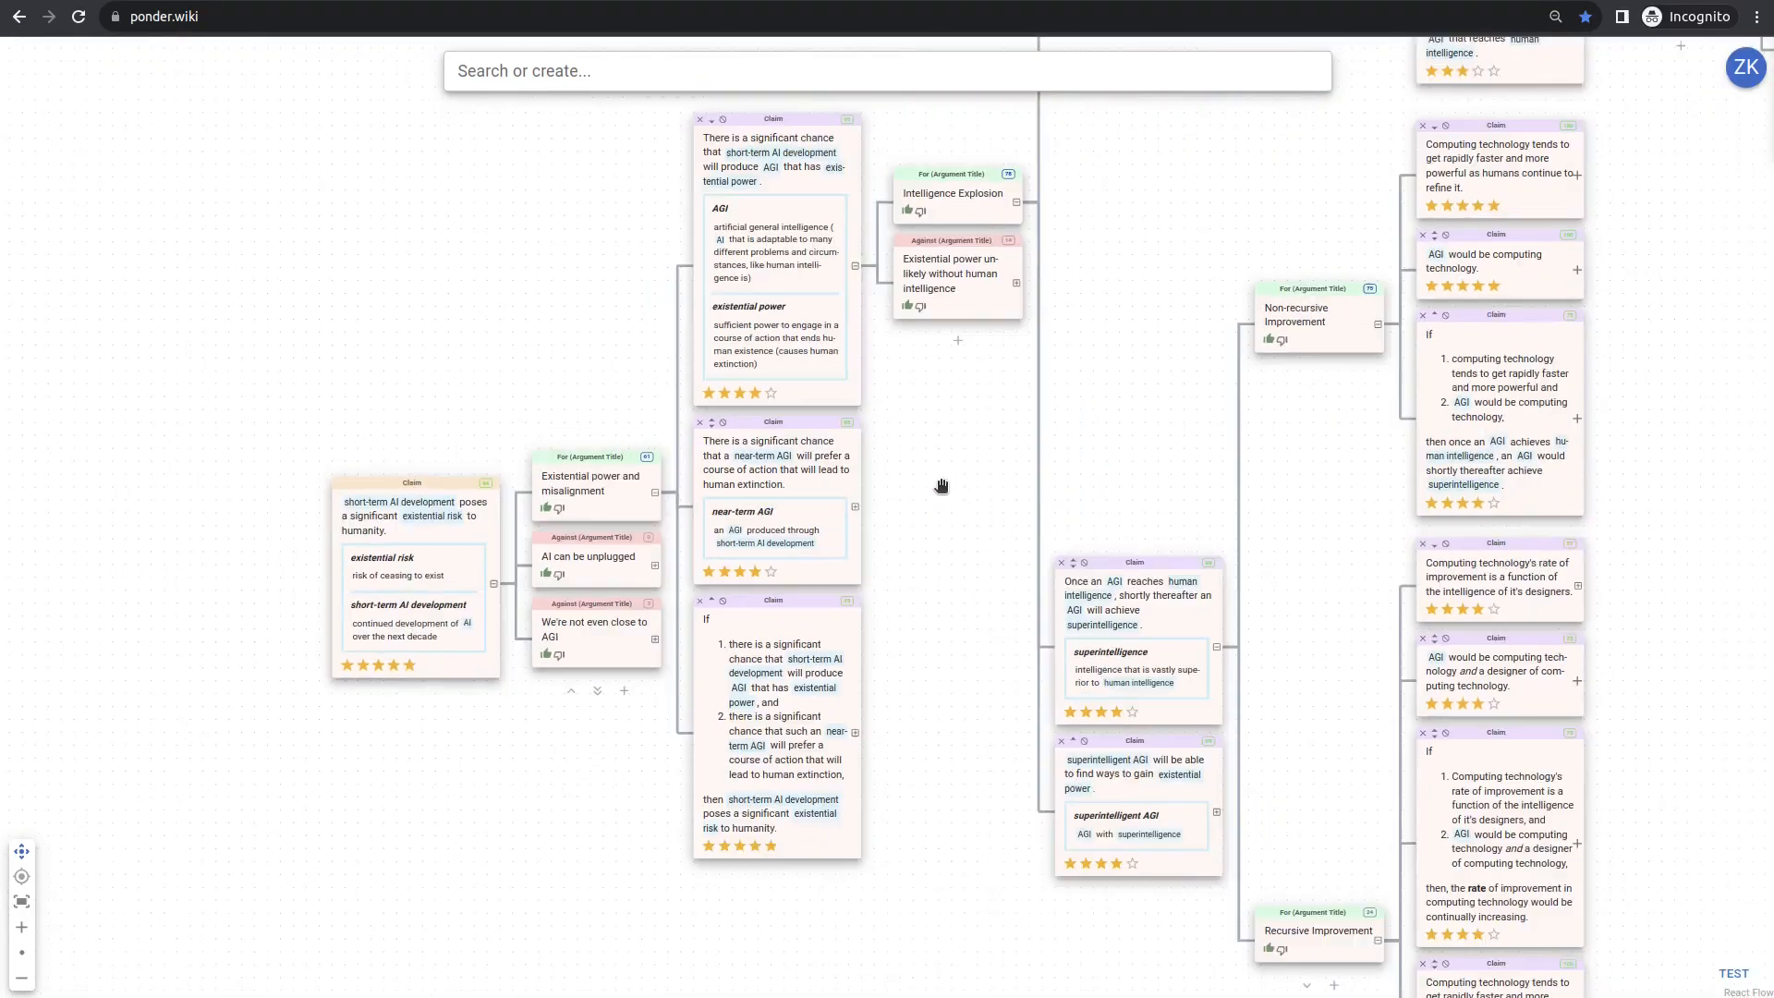
scroll(513, 360, "up", 3)
scroll(514, 357, "up", 3)
left_click_drag(715, 477, 525, 369)
scroll(885, 471, "down", 2)
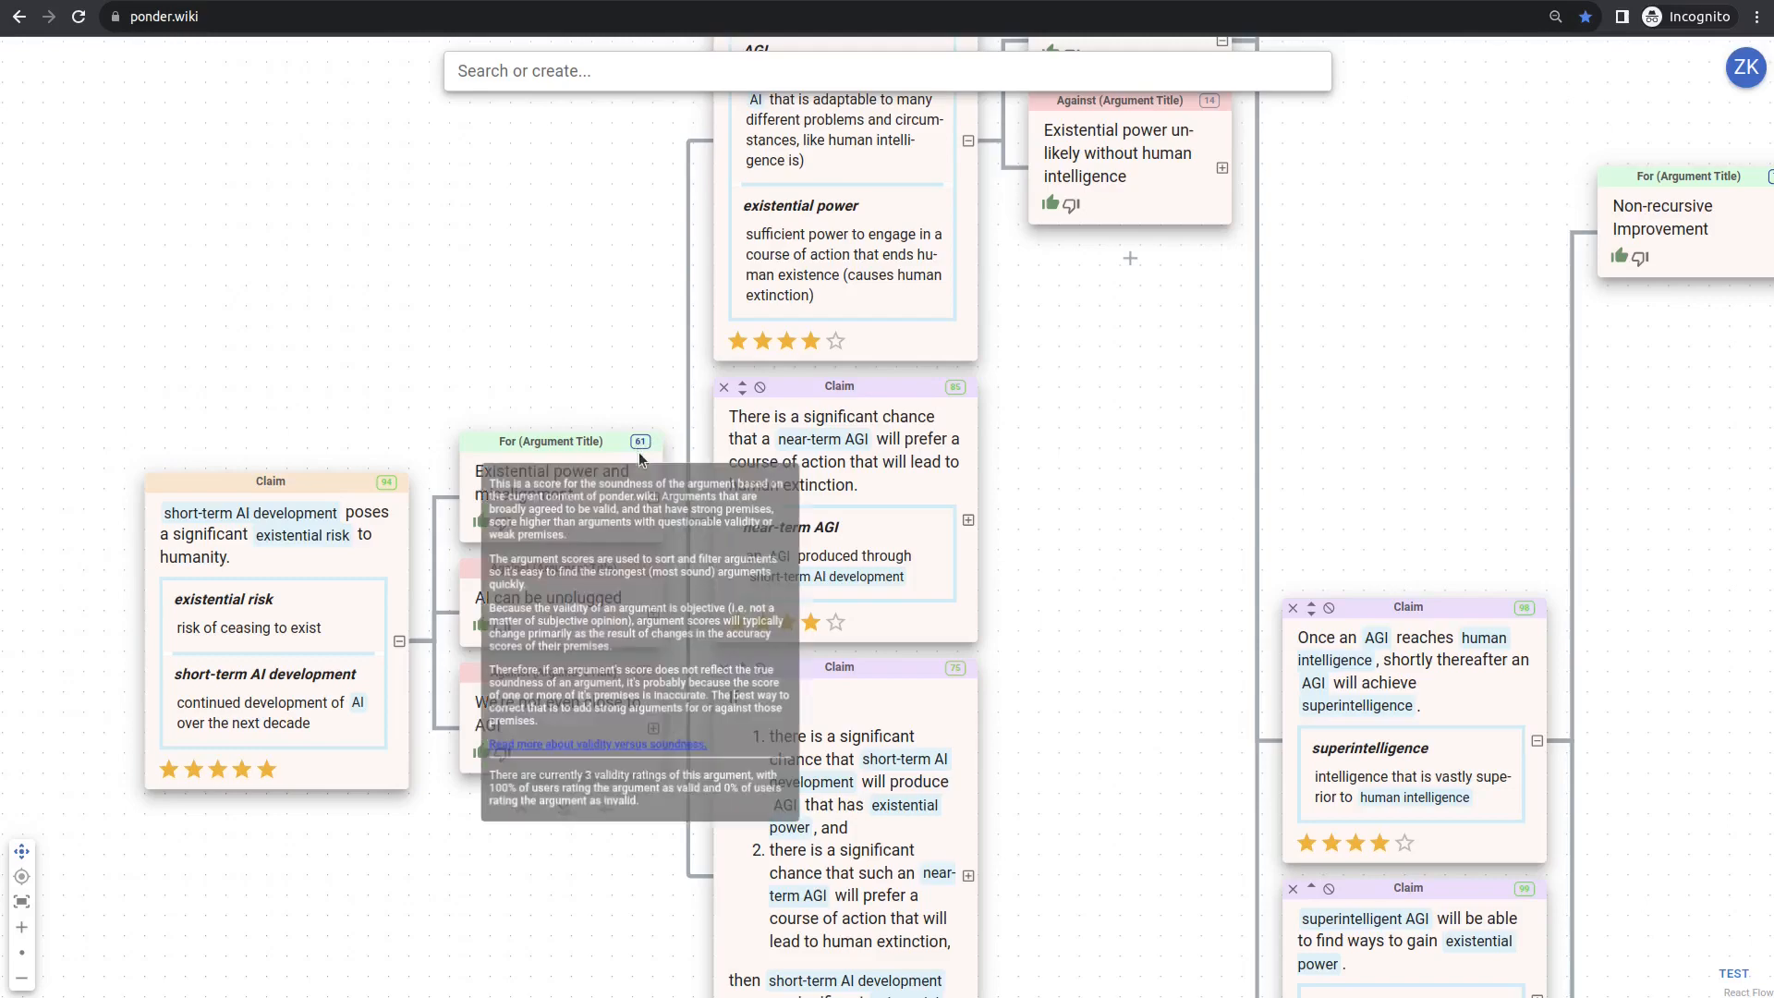
Step: Examine the scores of the premise about AGI that has existential power and of its for and against arguments
left_click_drag(1082, 359, 927, 523)
scroll(1078, 597, "down", 2)
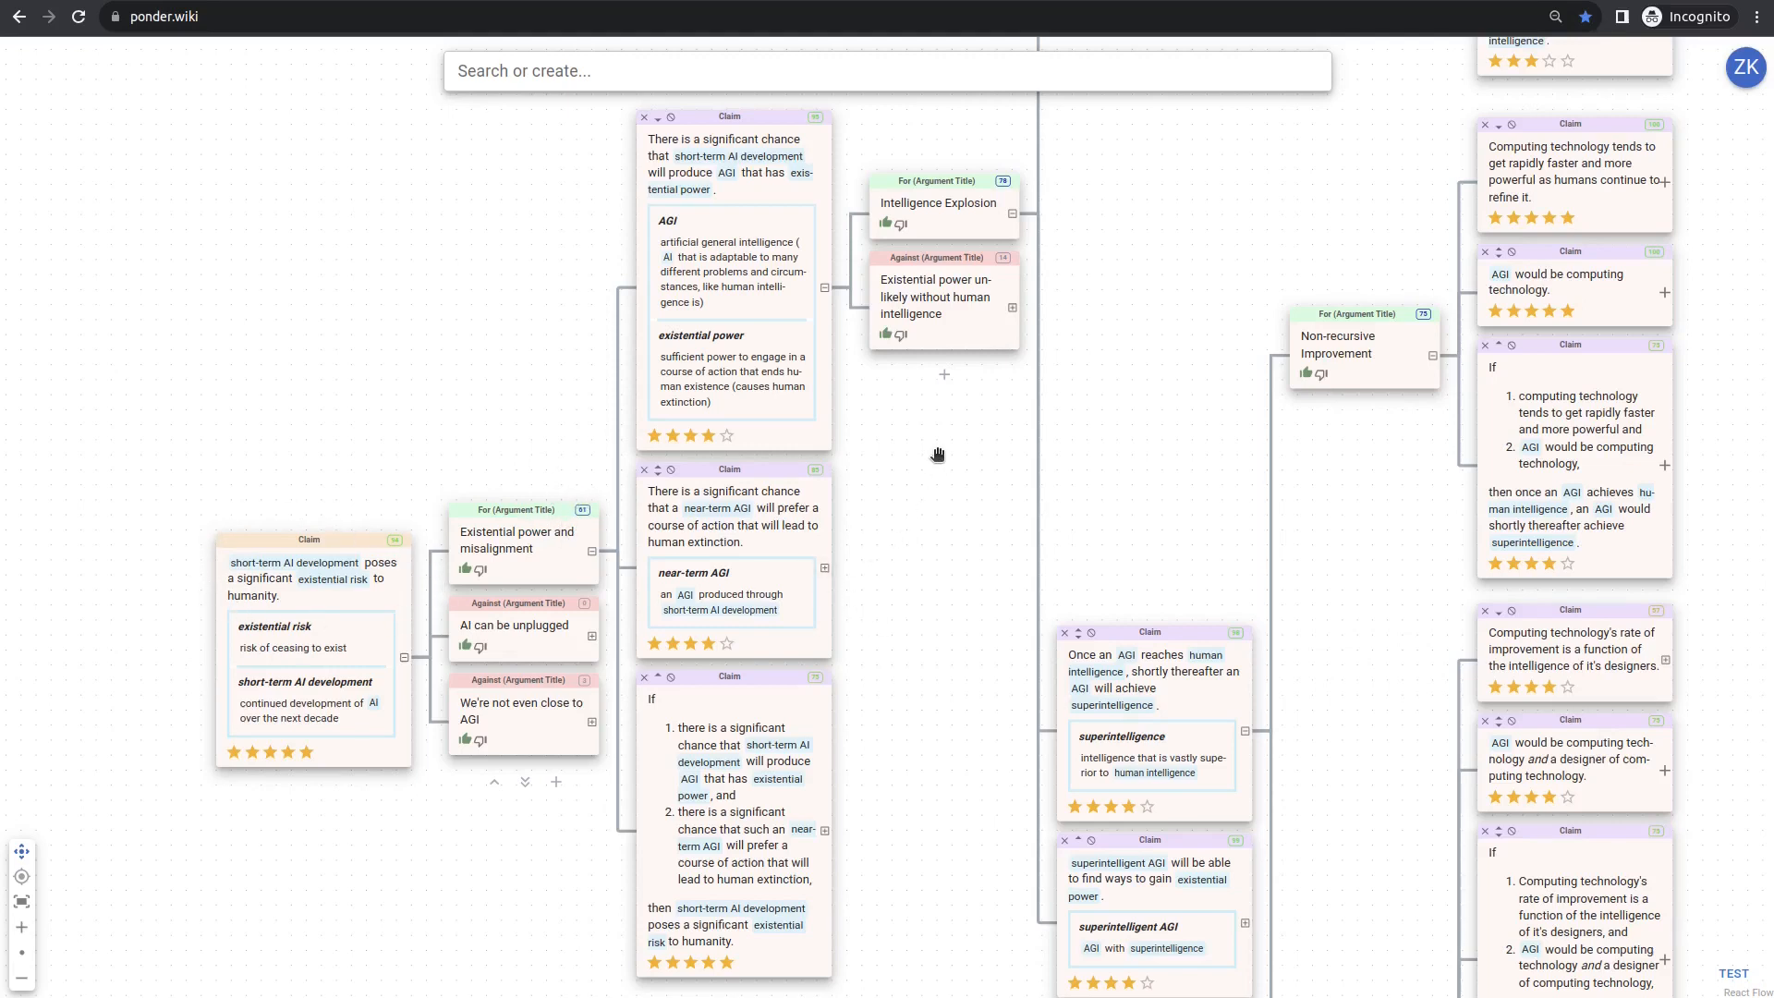
left_click_drag(937, 455, 807, 797)
scroll(333, 546, "up", 4)
left_click_drag(357, 602, 166, 524)
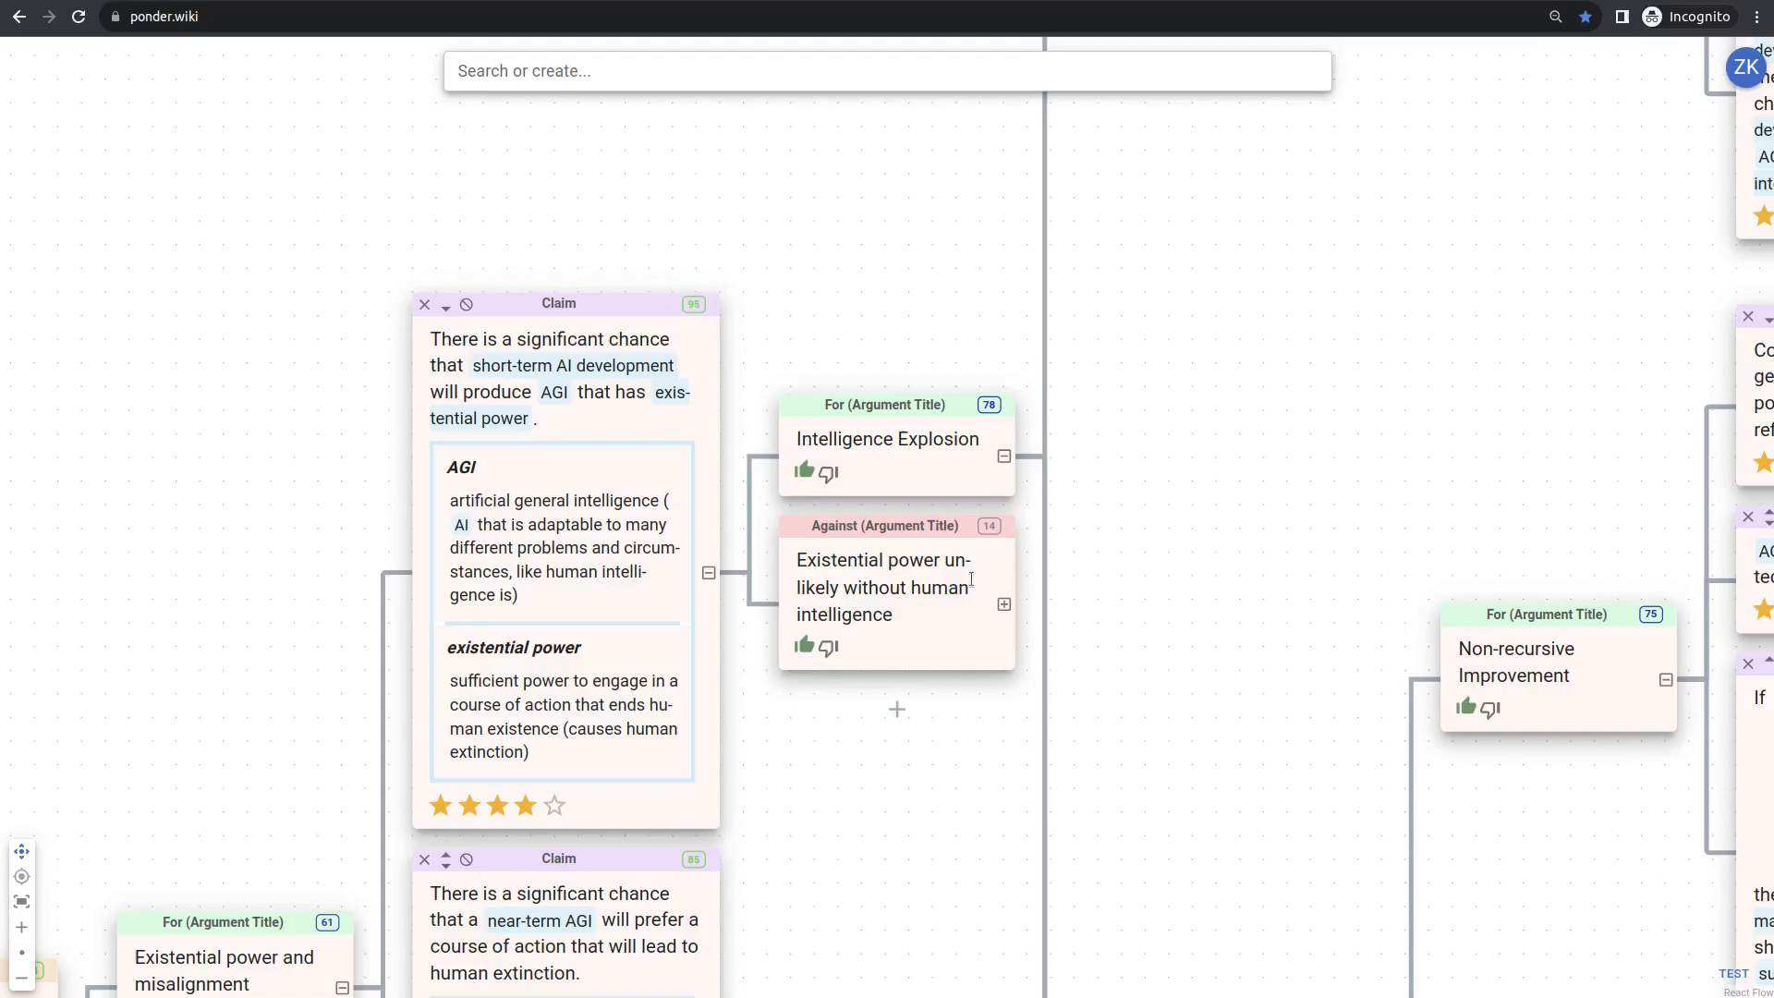
Step: Examine the two premises of the objection "In recent AI development history, models improve rapidly" and their ratings
scroll(971, 580, "down", 5)
left_click_drag(1183, 717, 986, 674)
scroll(1201, 410, "down", 2)
left_click_drag(1109, 417, 665, 509)
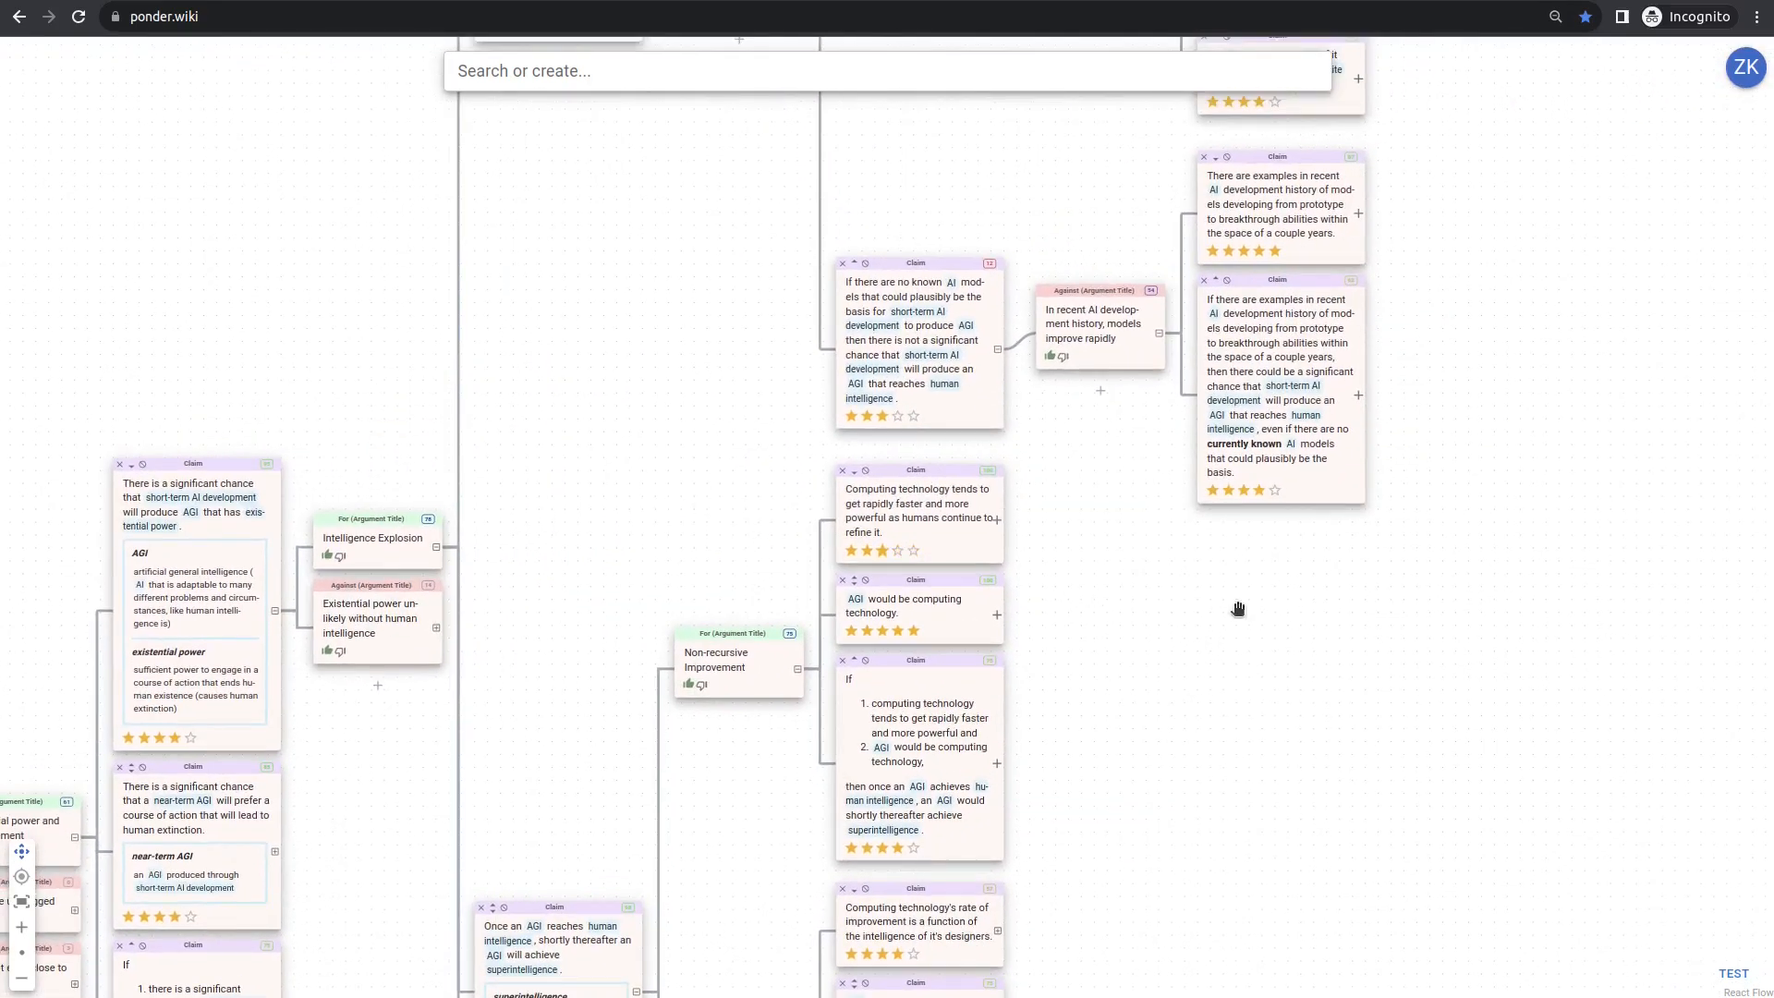
left_click_drag(1293, 637, 981, 815)
scroll(1173, 647, "up", 4)
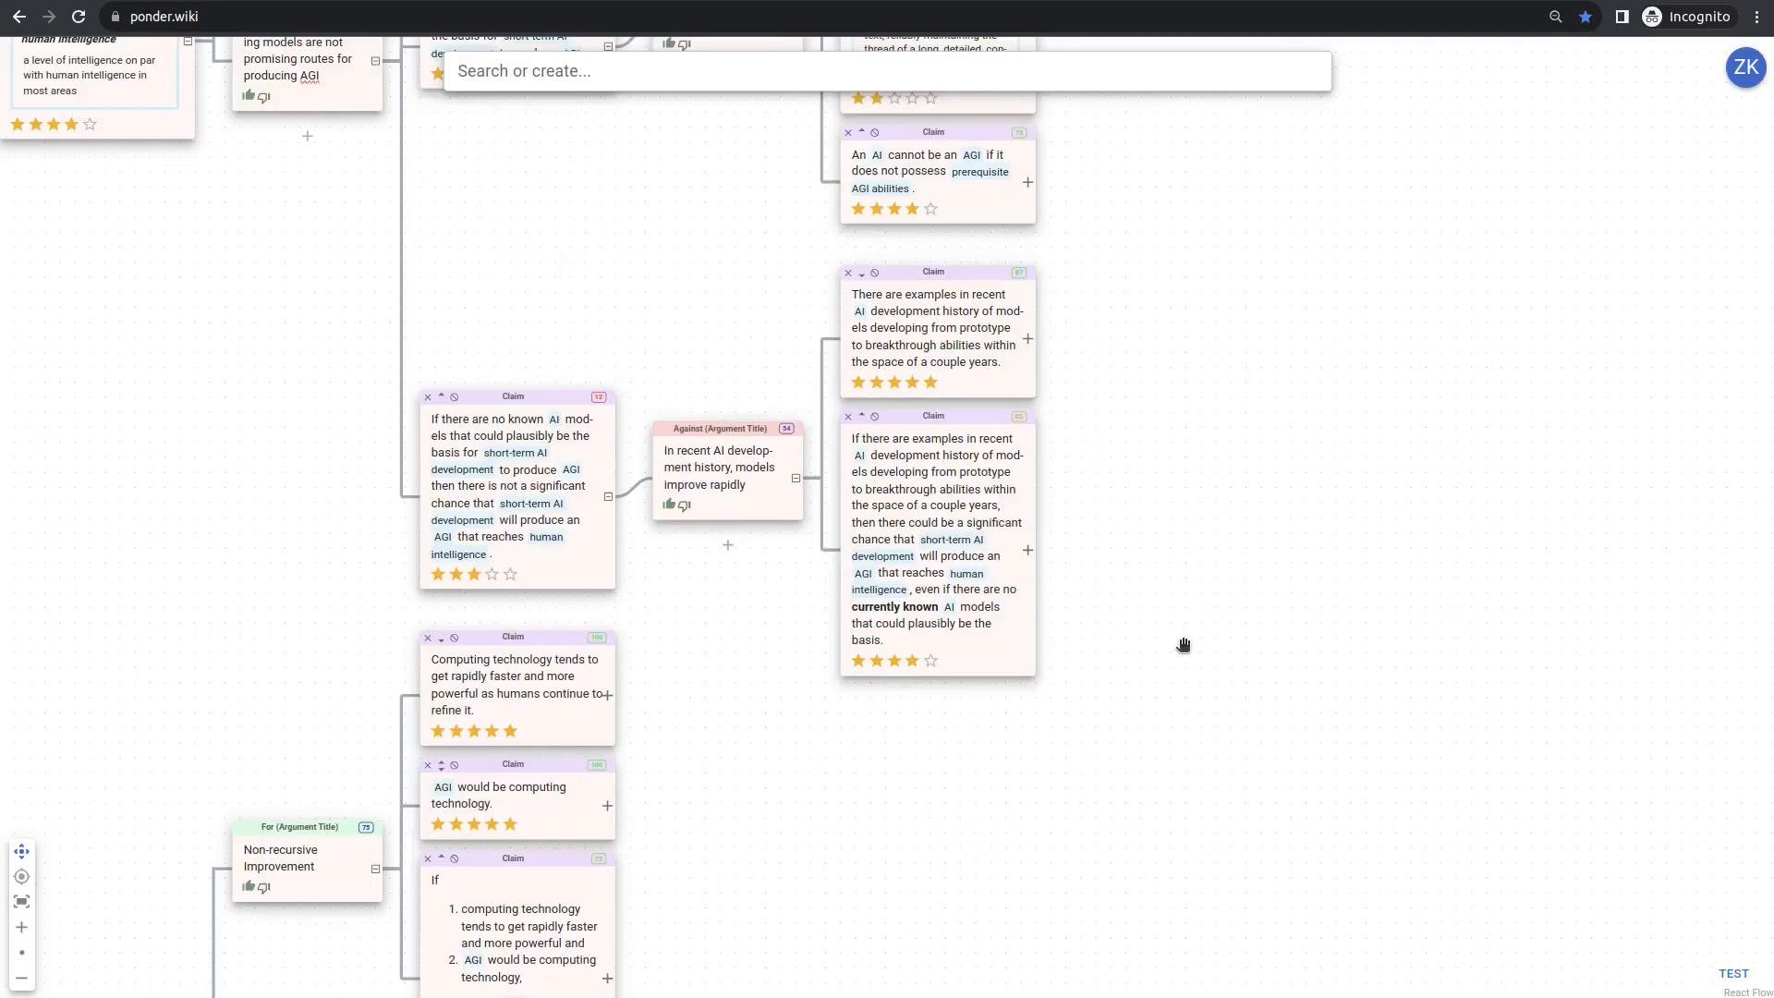
left_click_drag(1156, 514, 1160, 602)
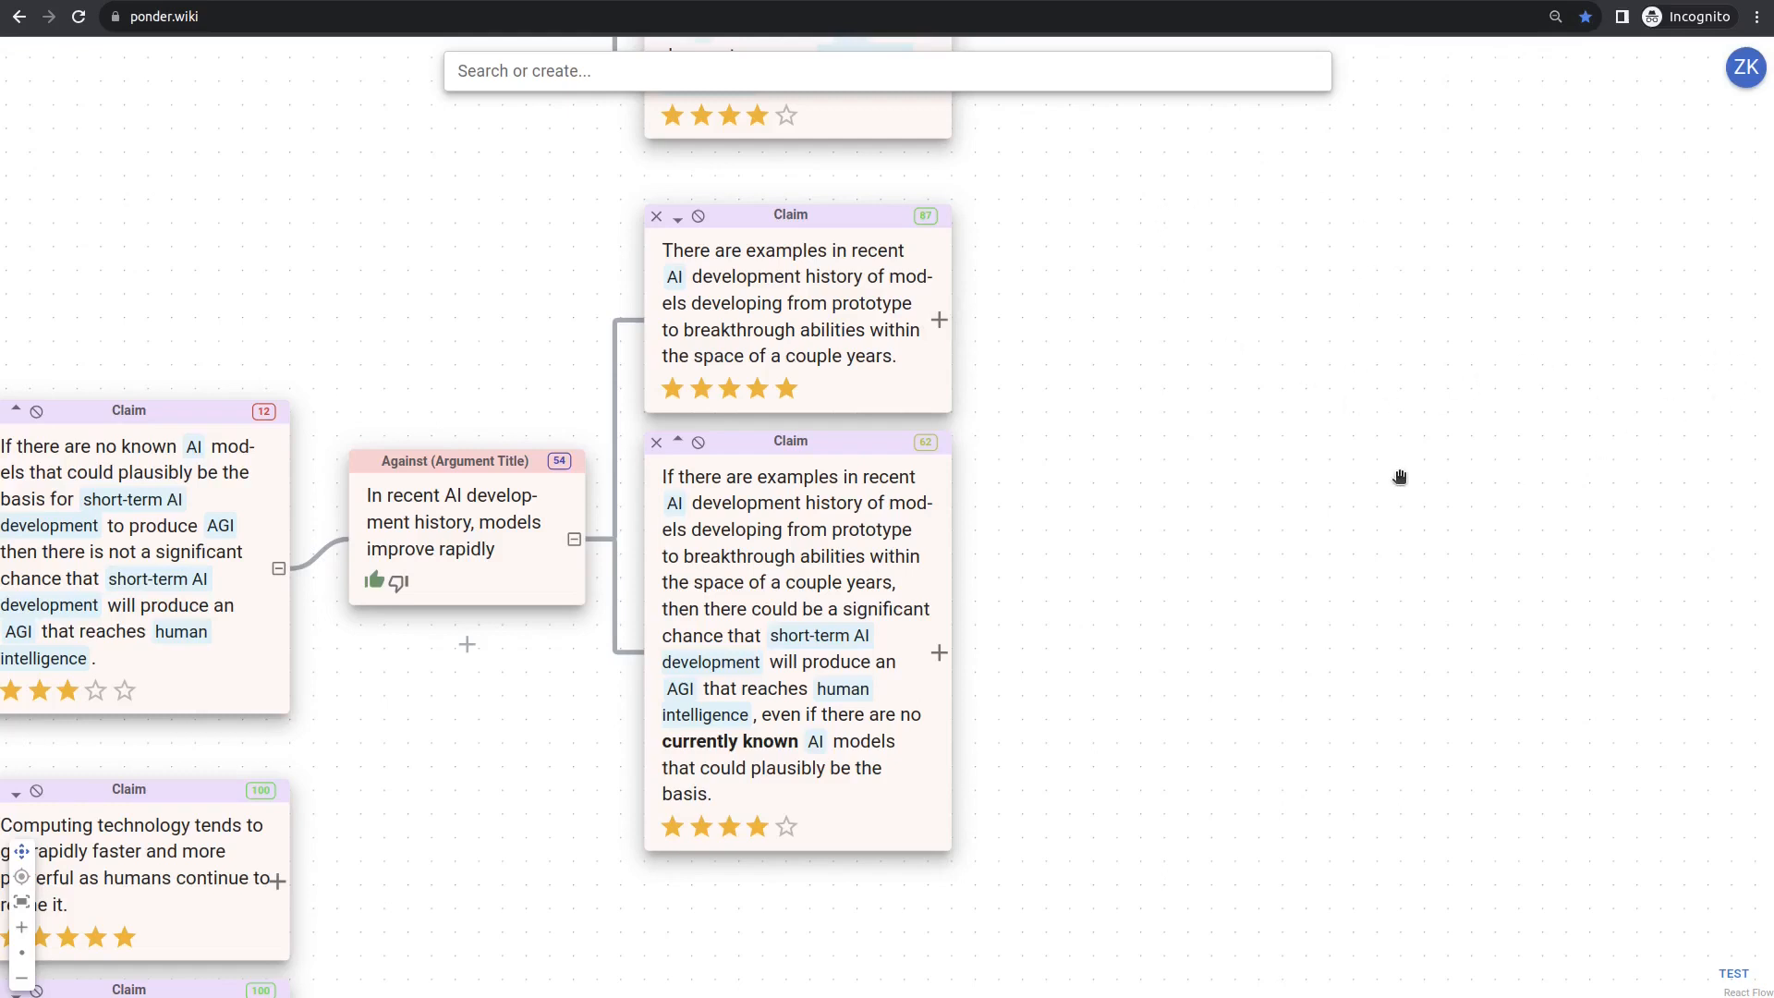
left_click(785, 389)
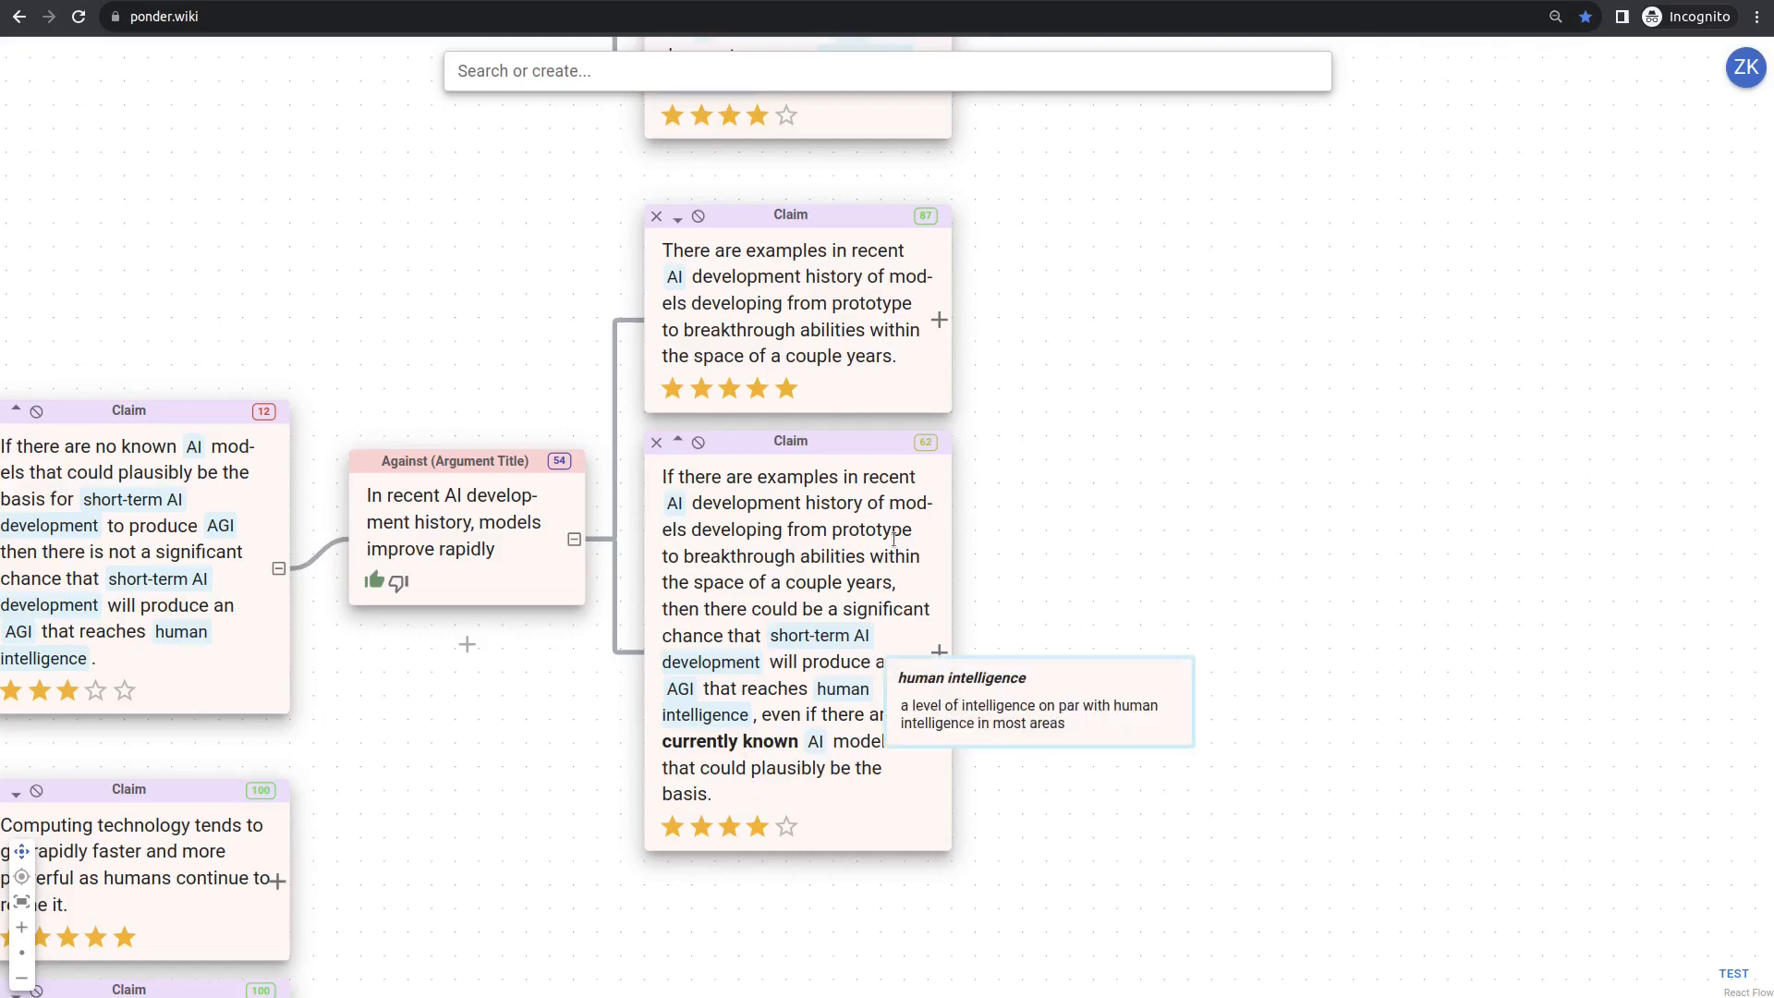
mouse_move(927, 452)
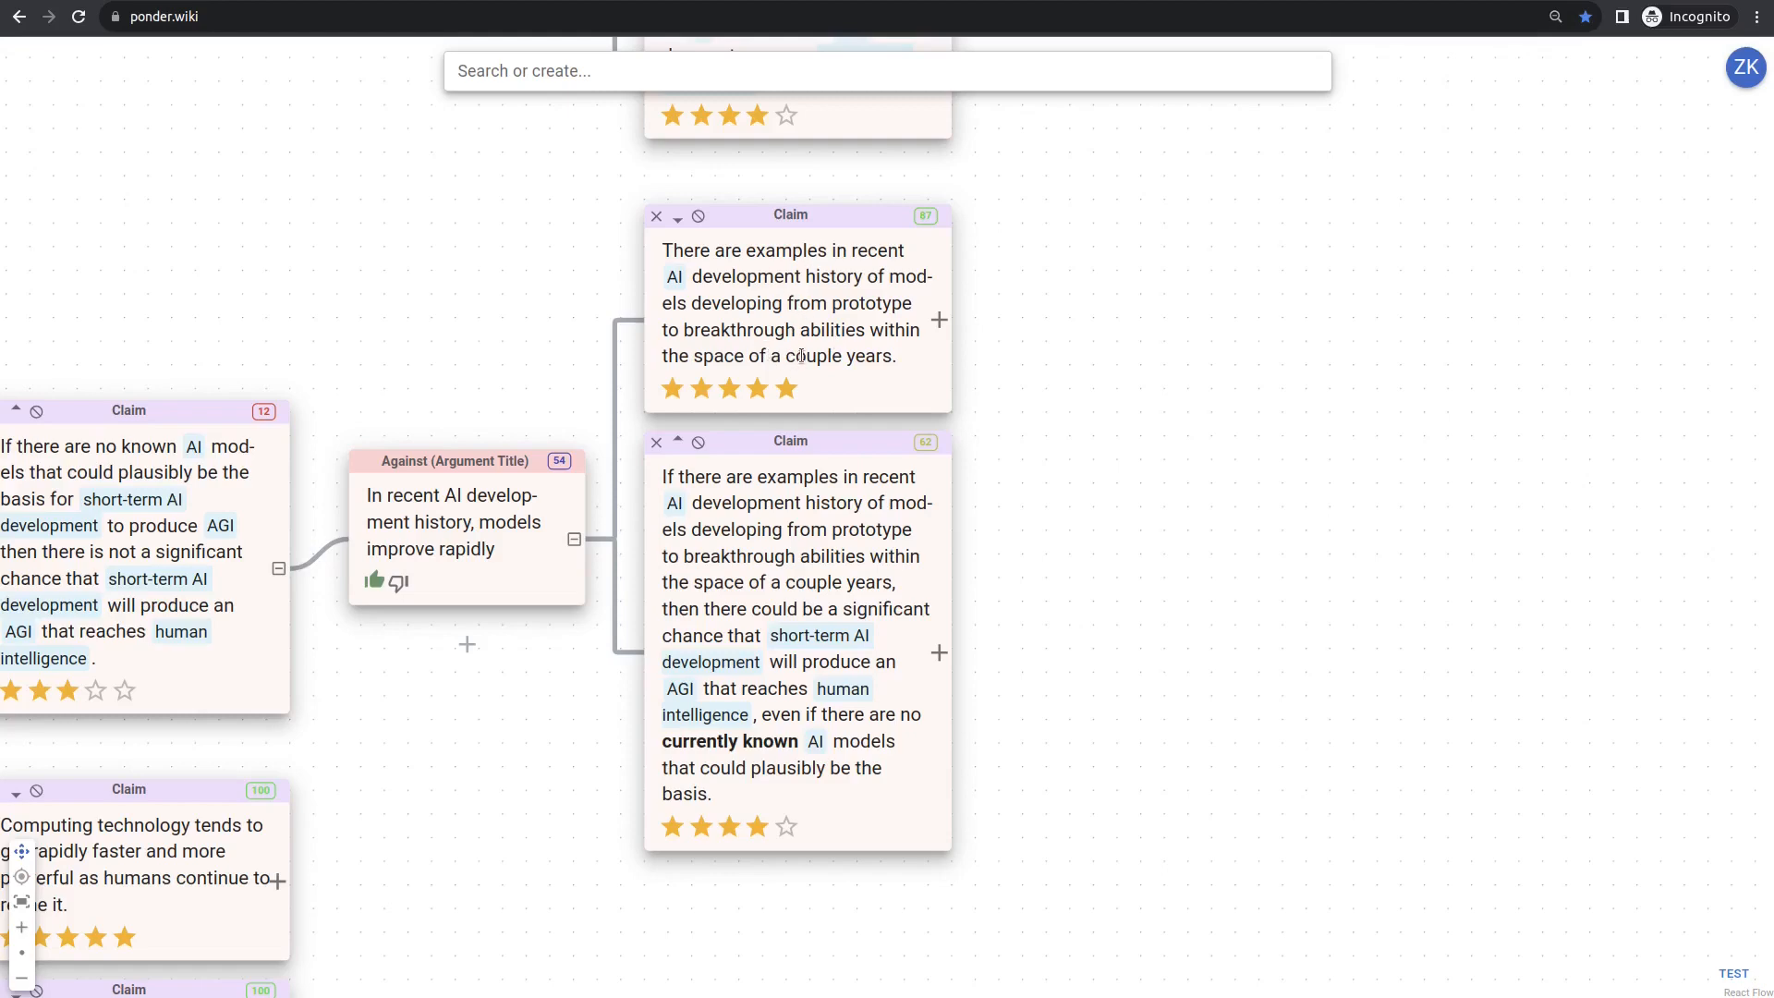
Step: Create an against argument titled "AI development has been slow!" on the premise about recent prototype-to-breakthrough examples
scroll(800, 355, "down", 1)
left_click_drag(1128, 413, 1114, 499)
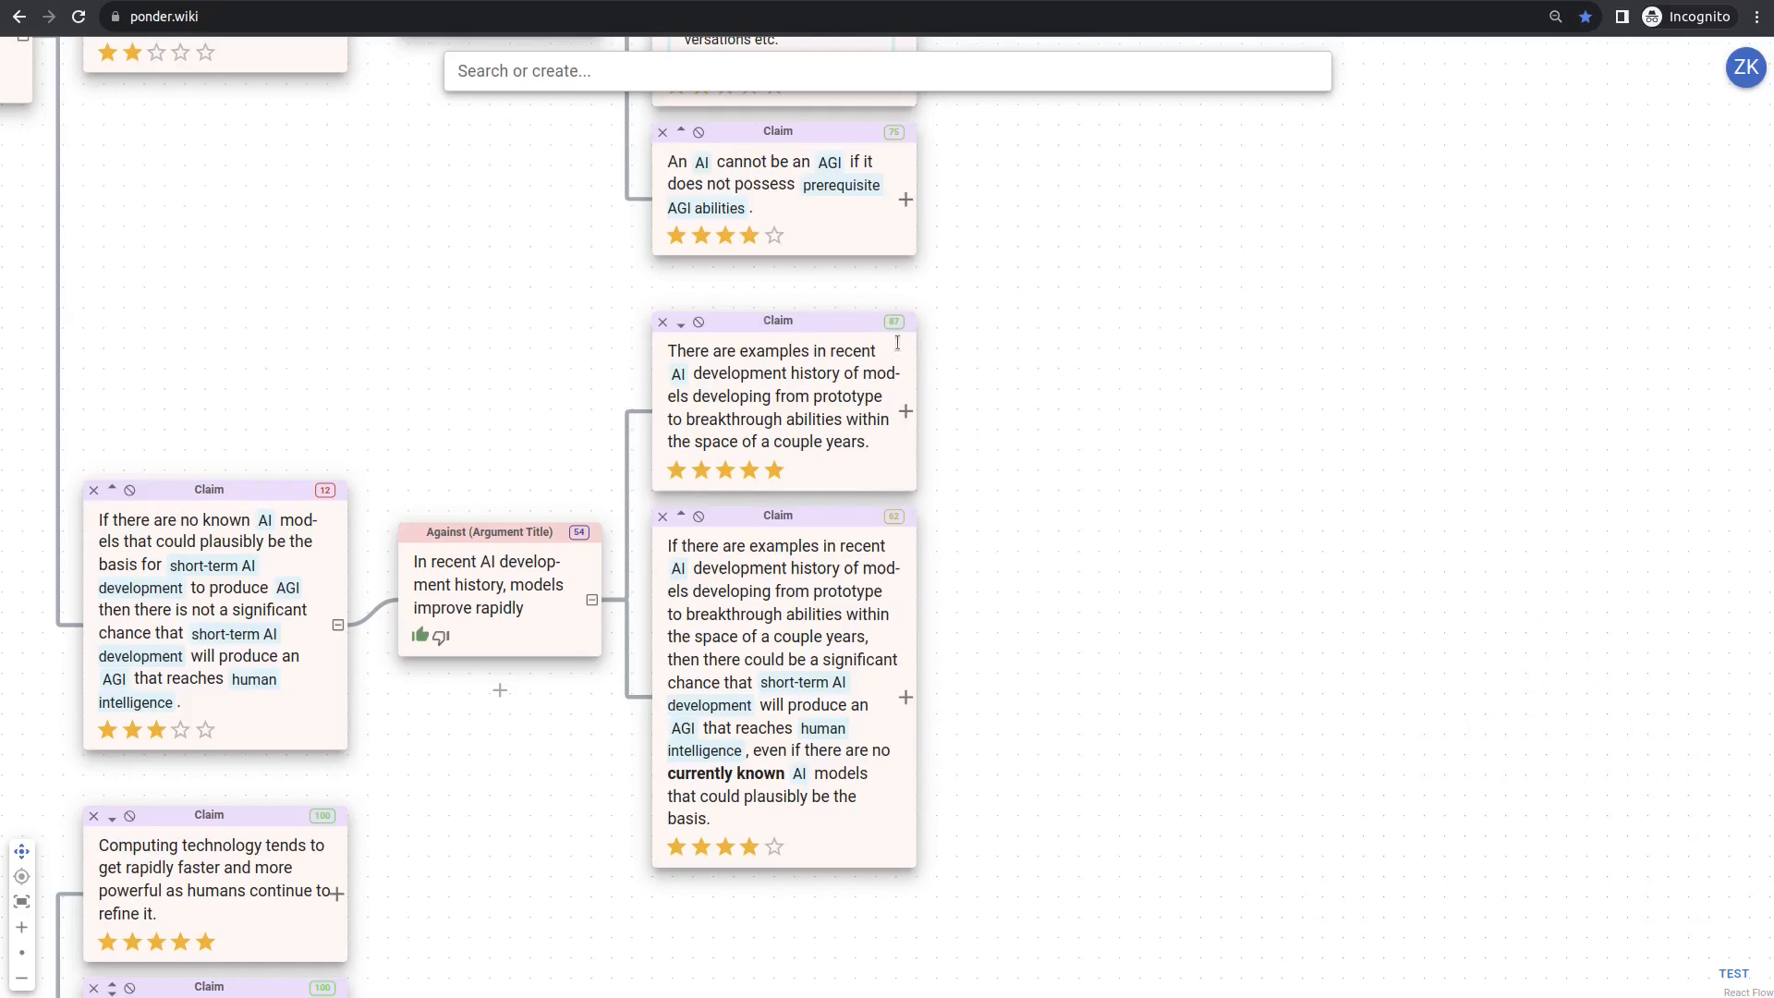
mouse_move(893, 322)
left_click(907, 409)
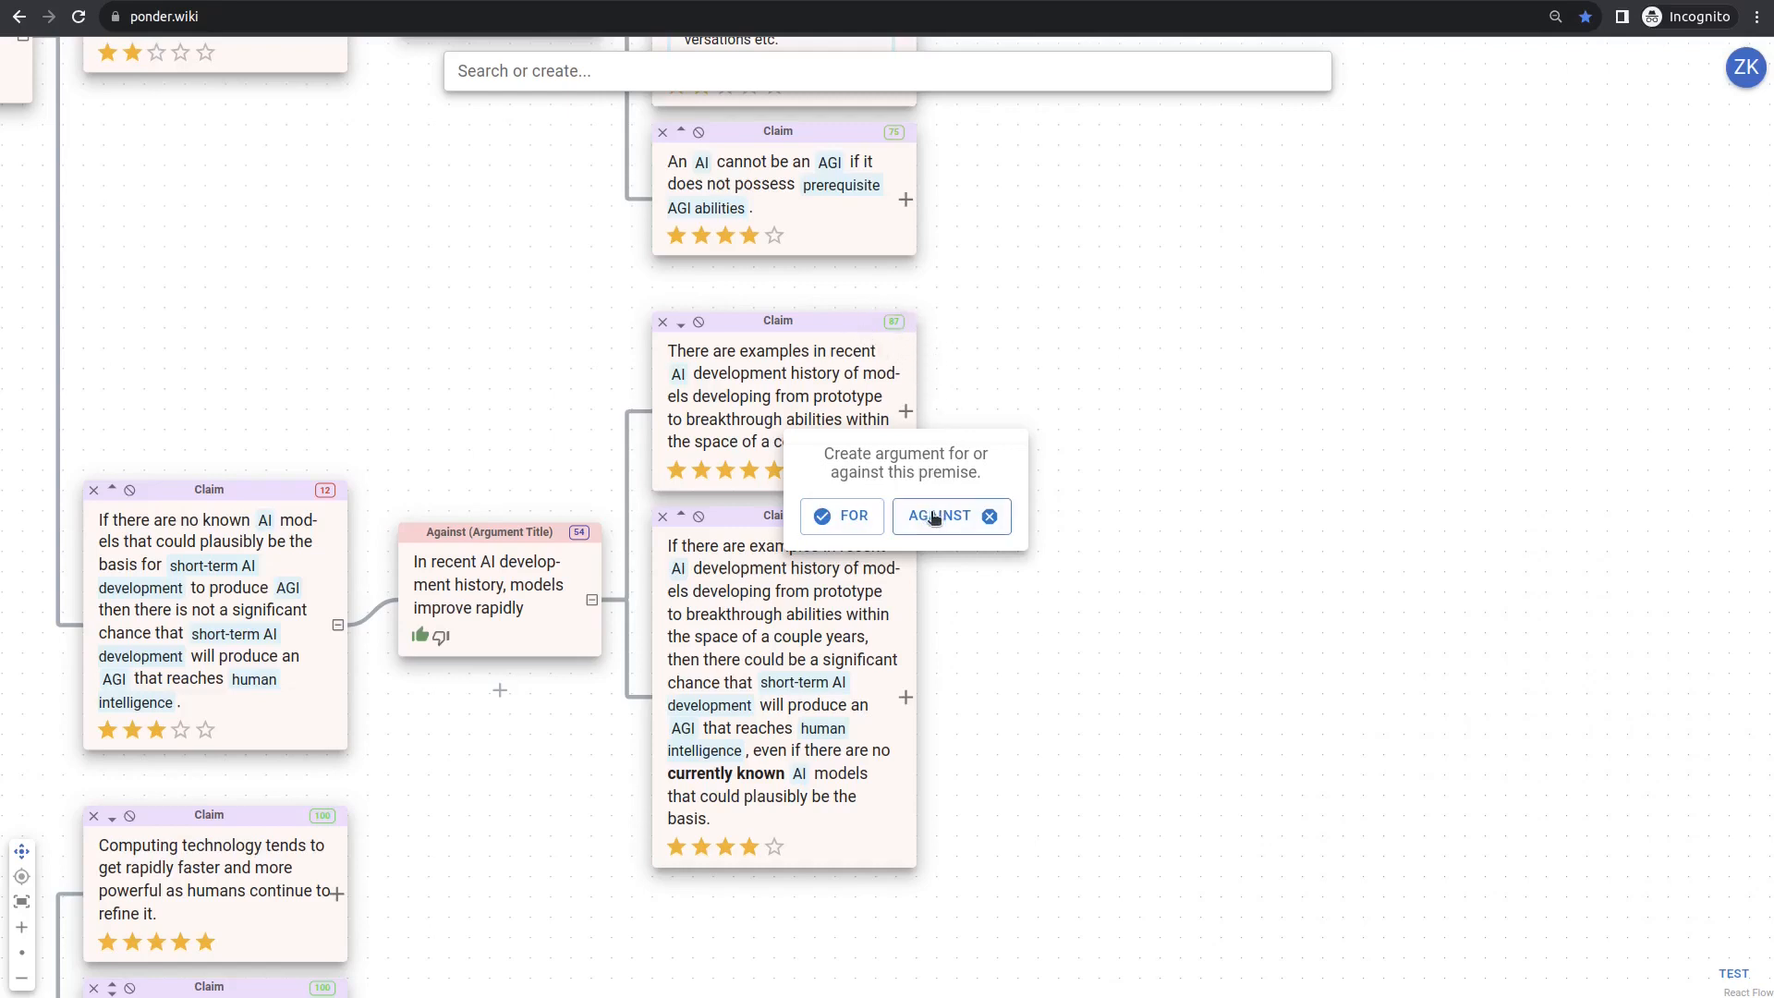
left_click(961, 516)
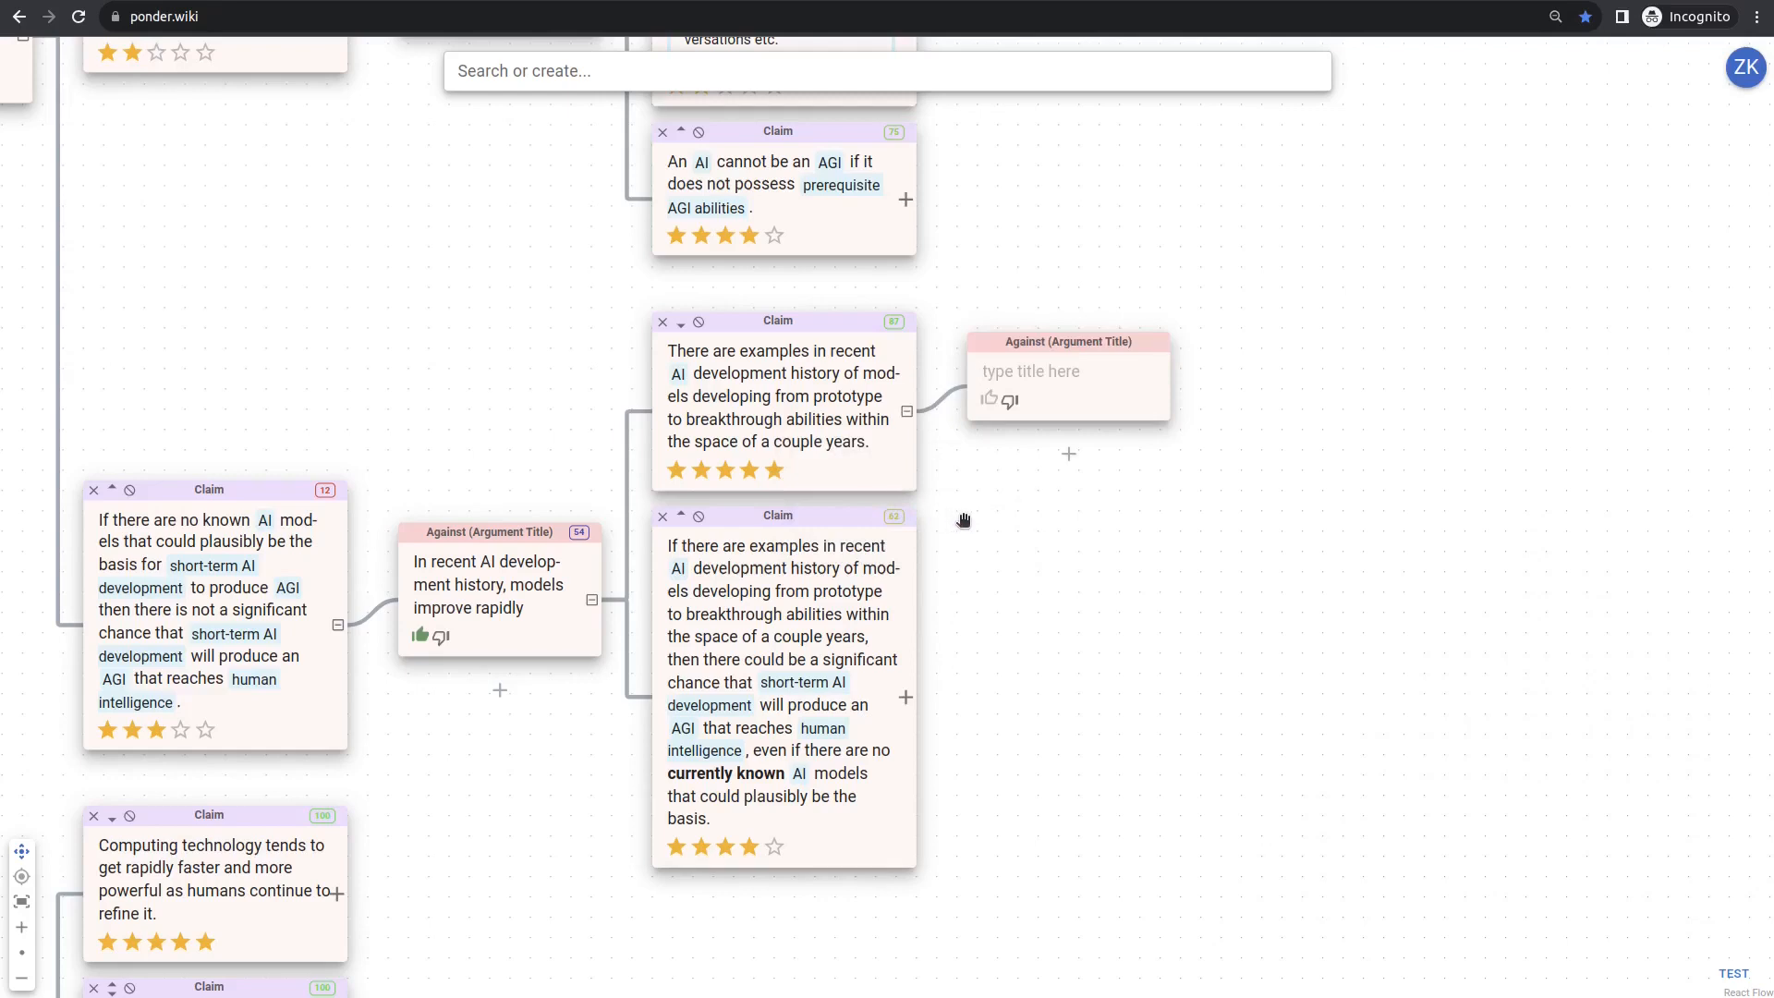
type("AI development has been slow")
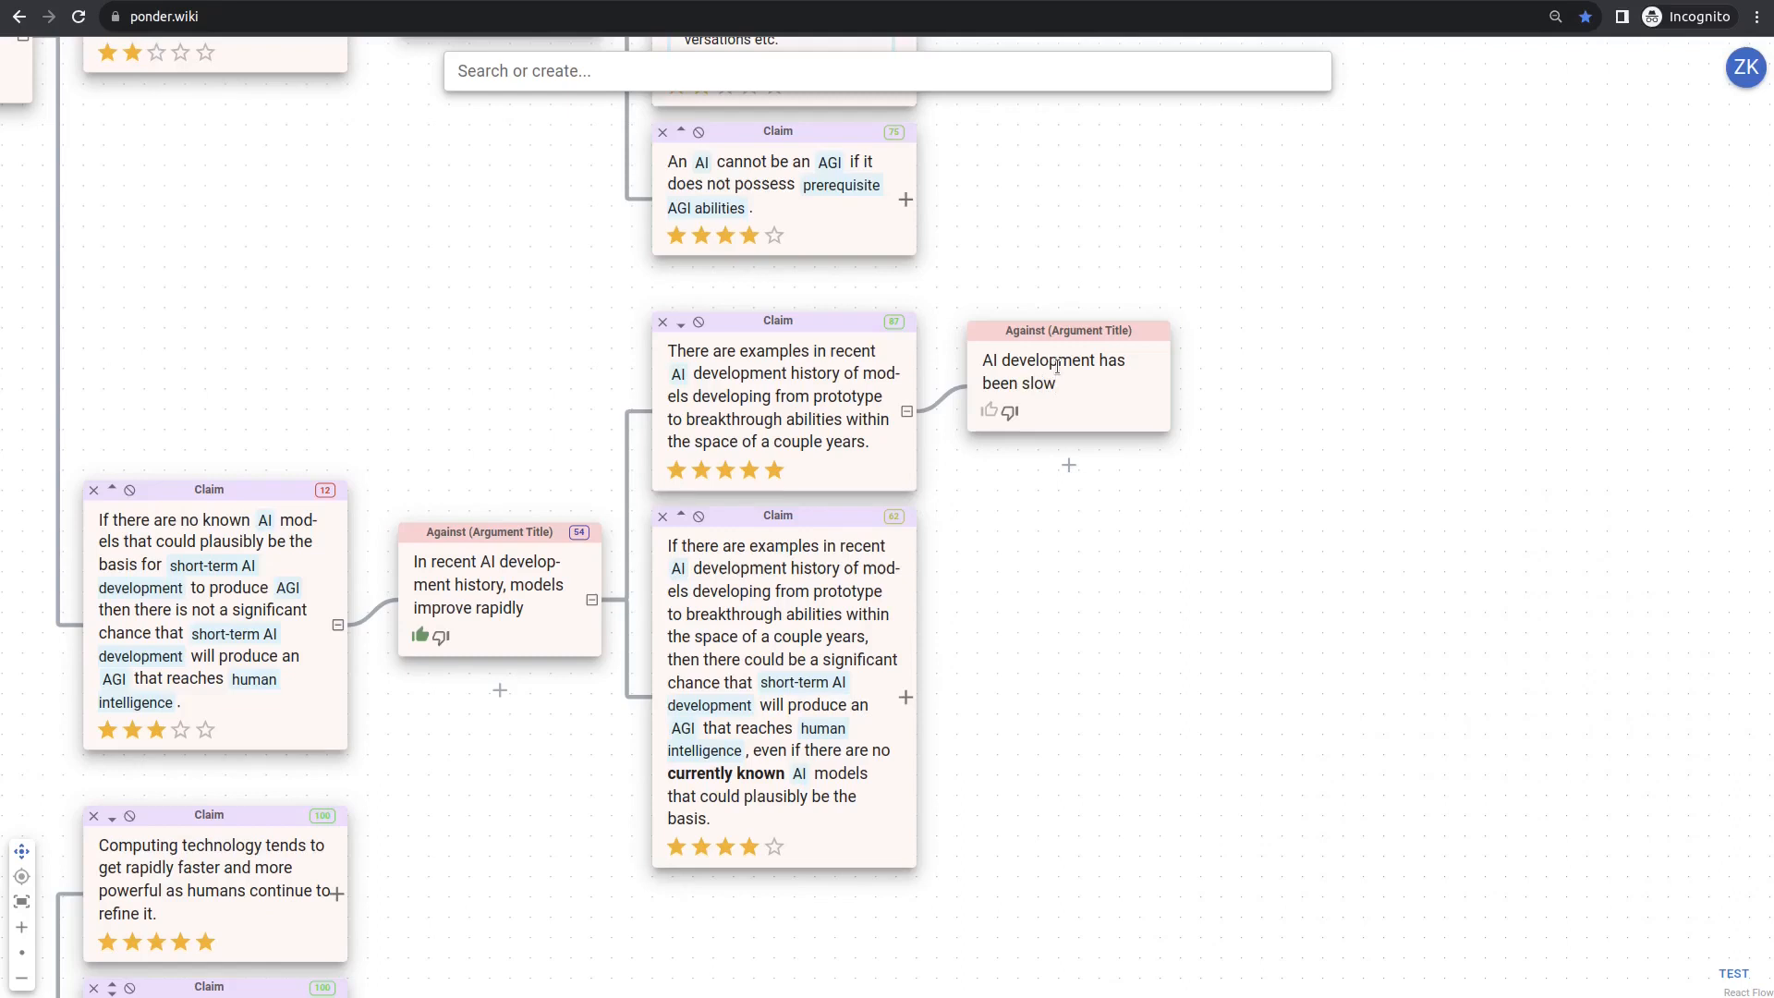
Step: Add the premise "All the recent examples of breakthroughs were first prototyped decades ago." to the new argument
key("Return")
type("All the r")
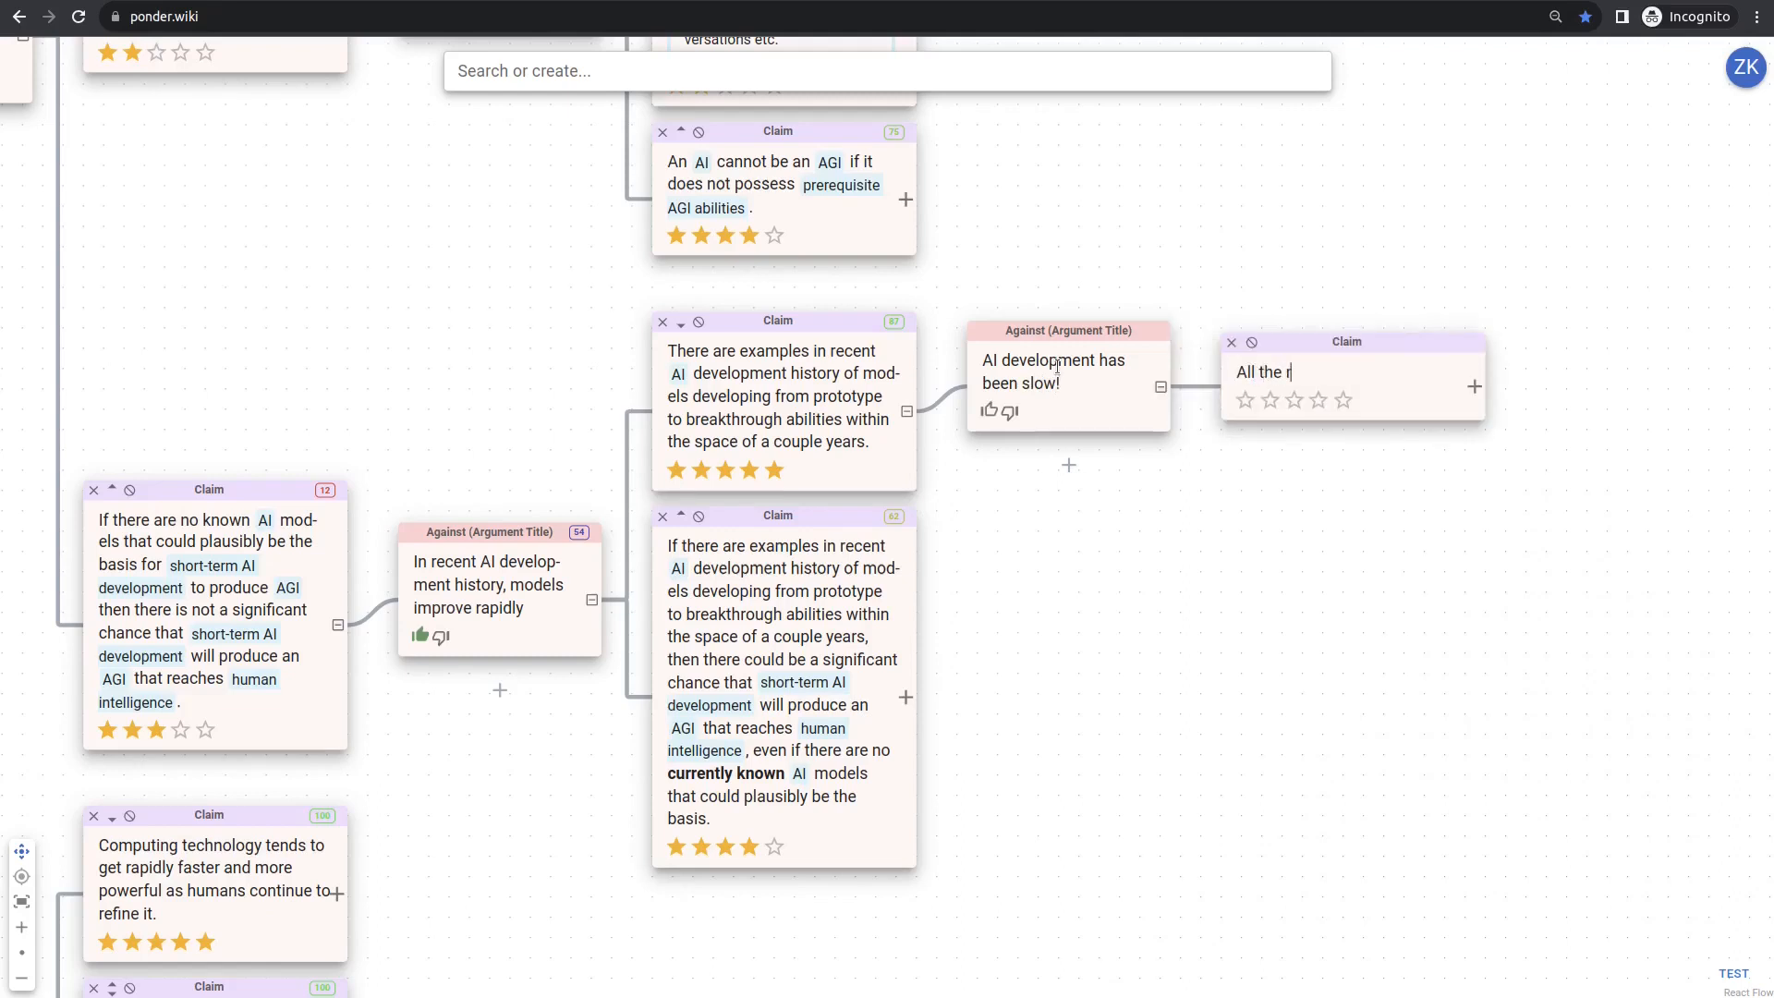
type("ecent examples o")
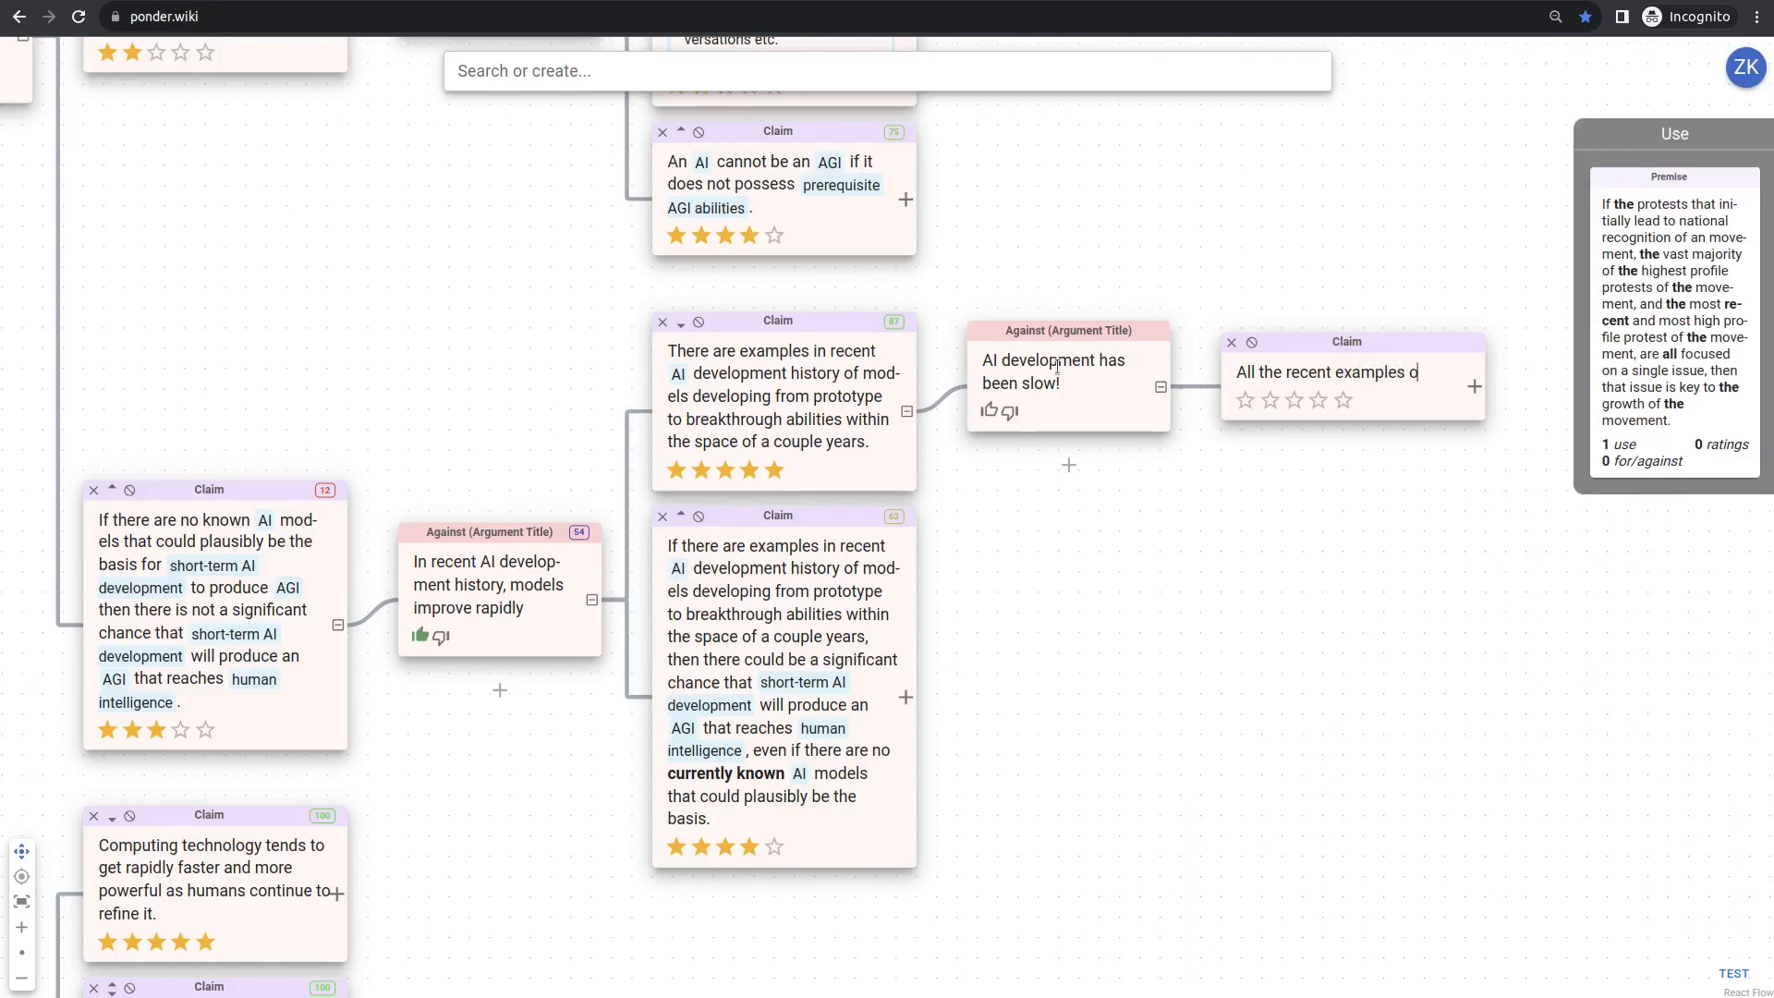
type("f breakthrou")
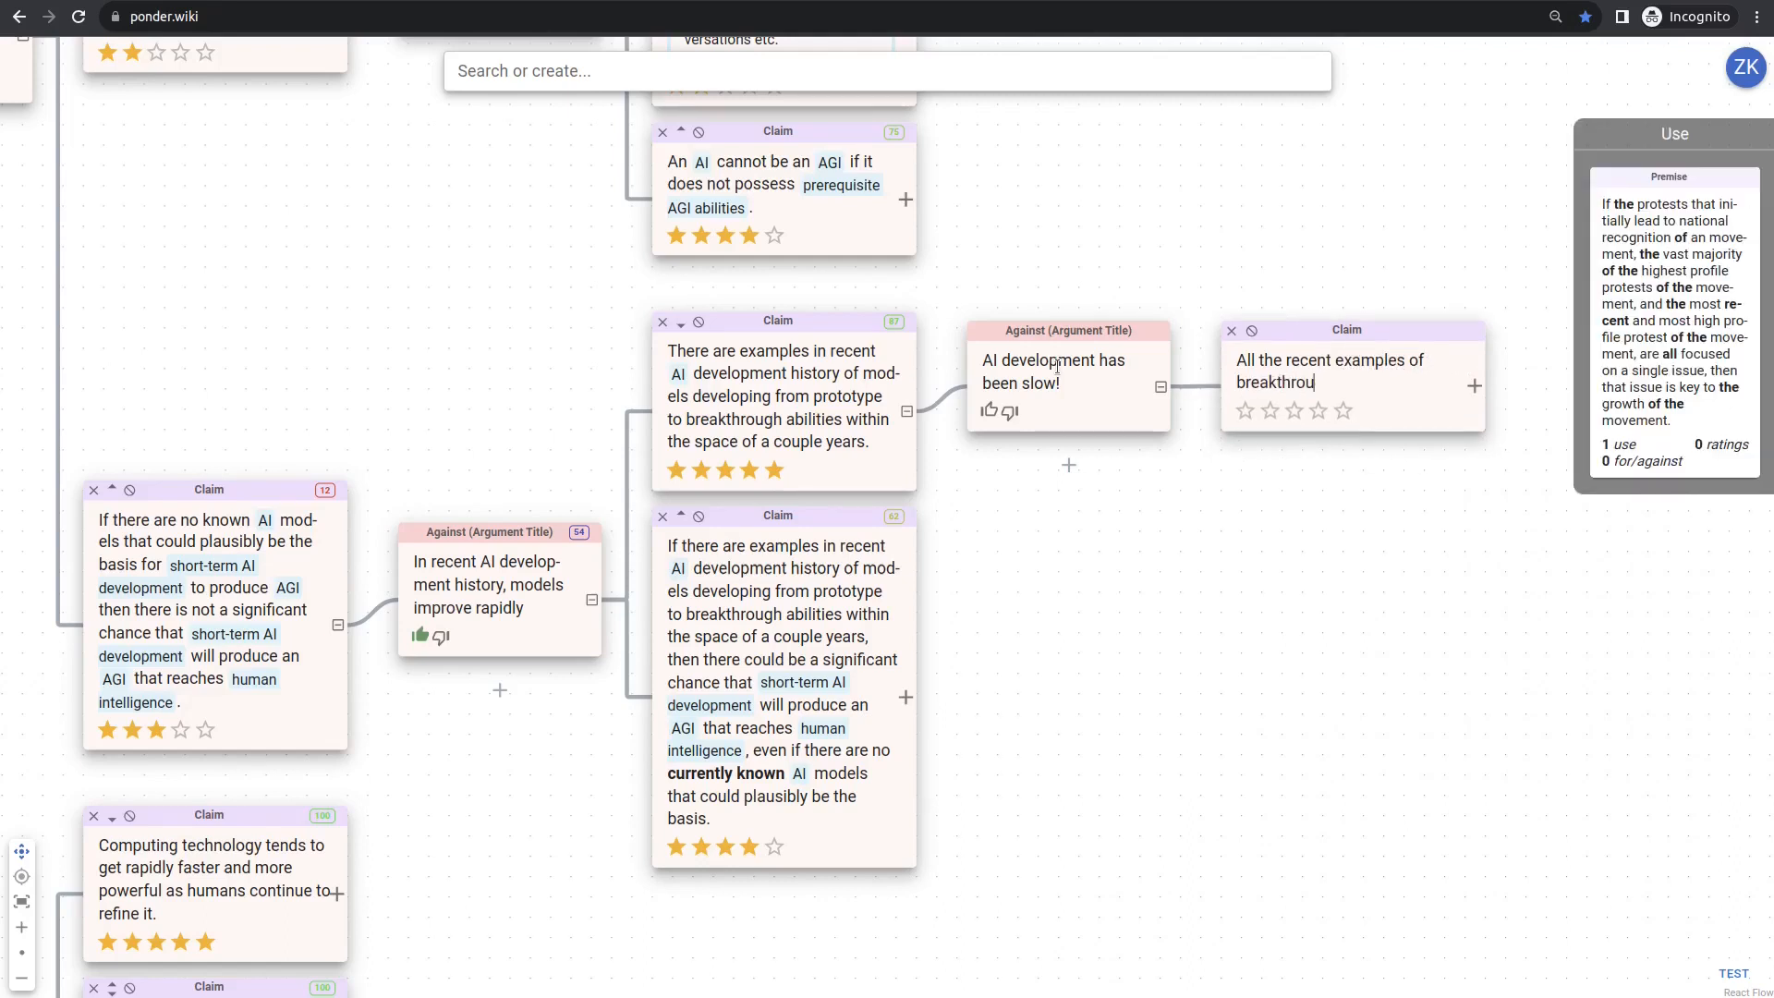
type("ghs were prototypes")
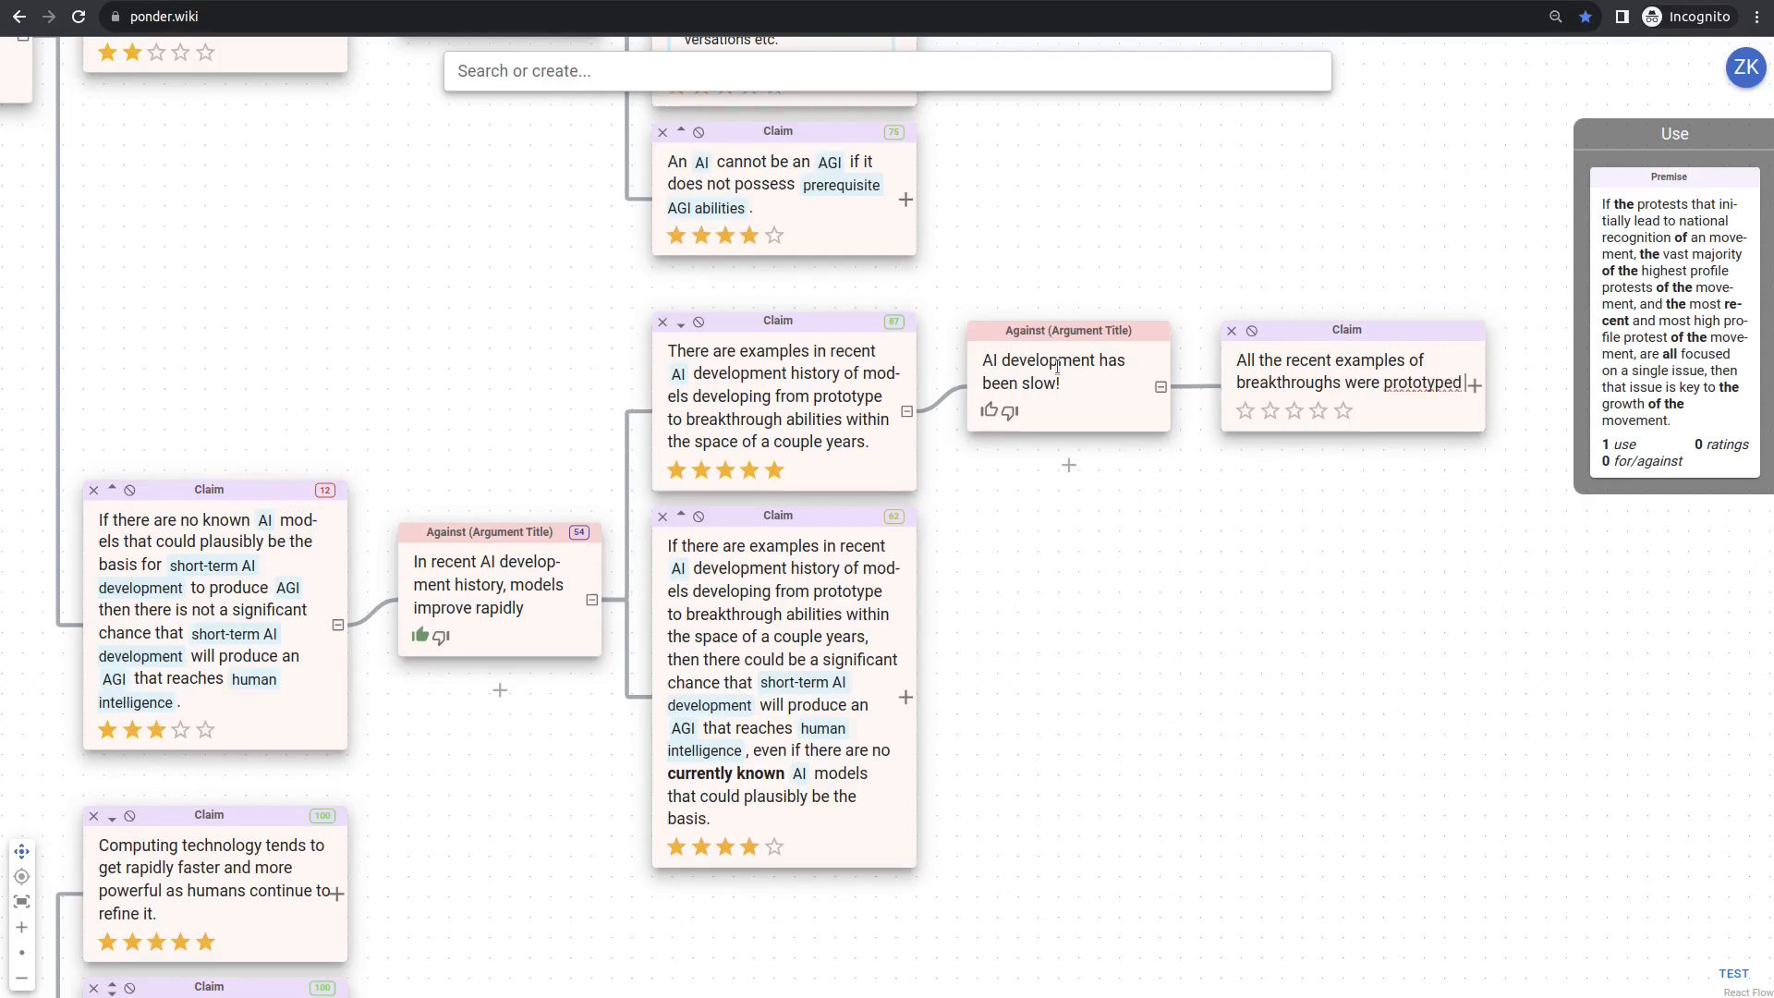
type(" decades ago.")
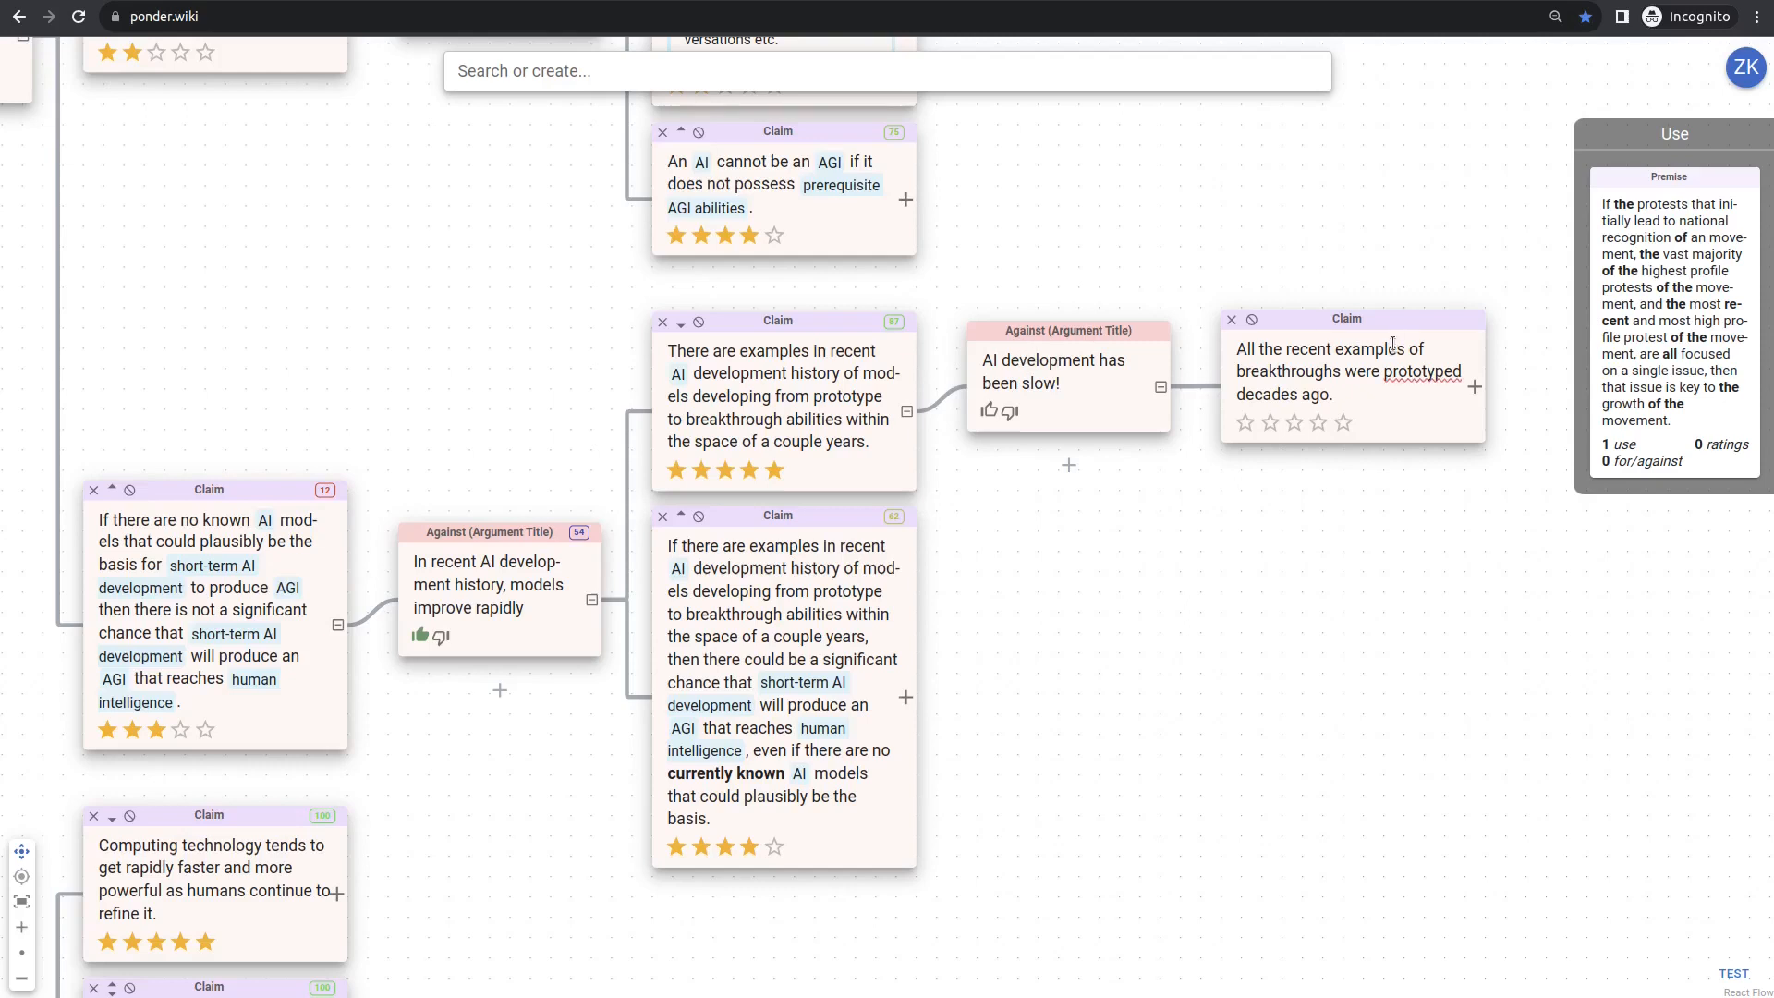
left_click(1385, 373)
type("first")
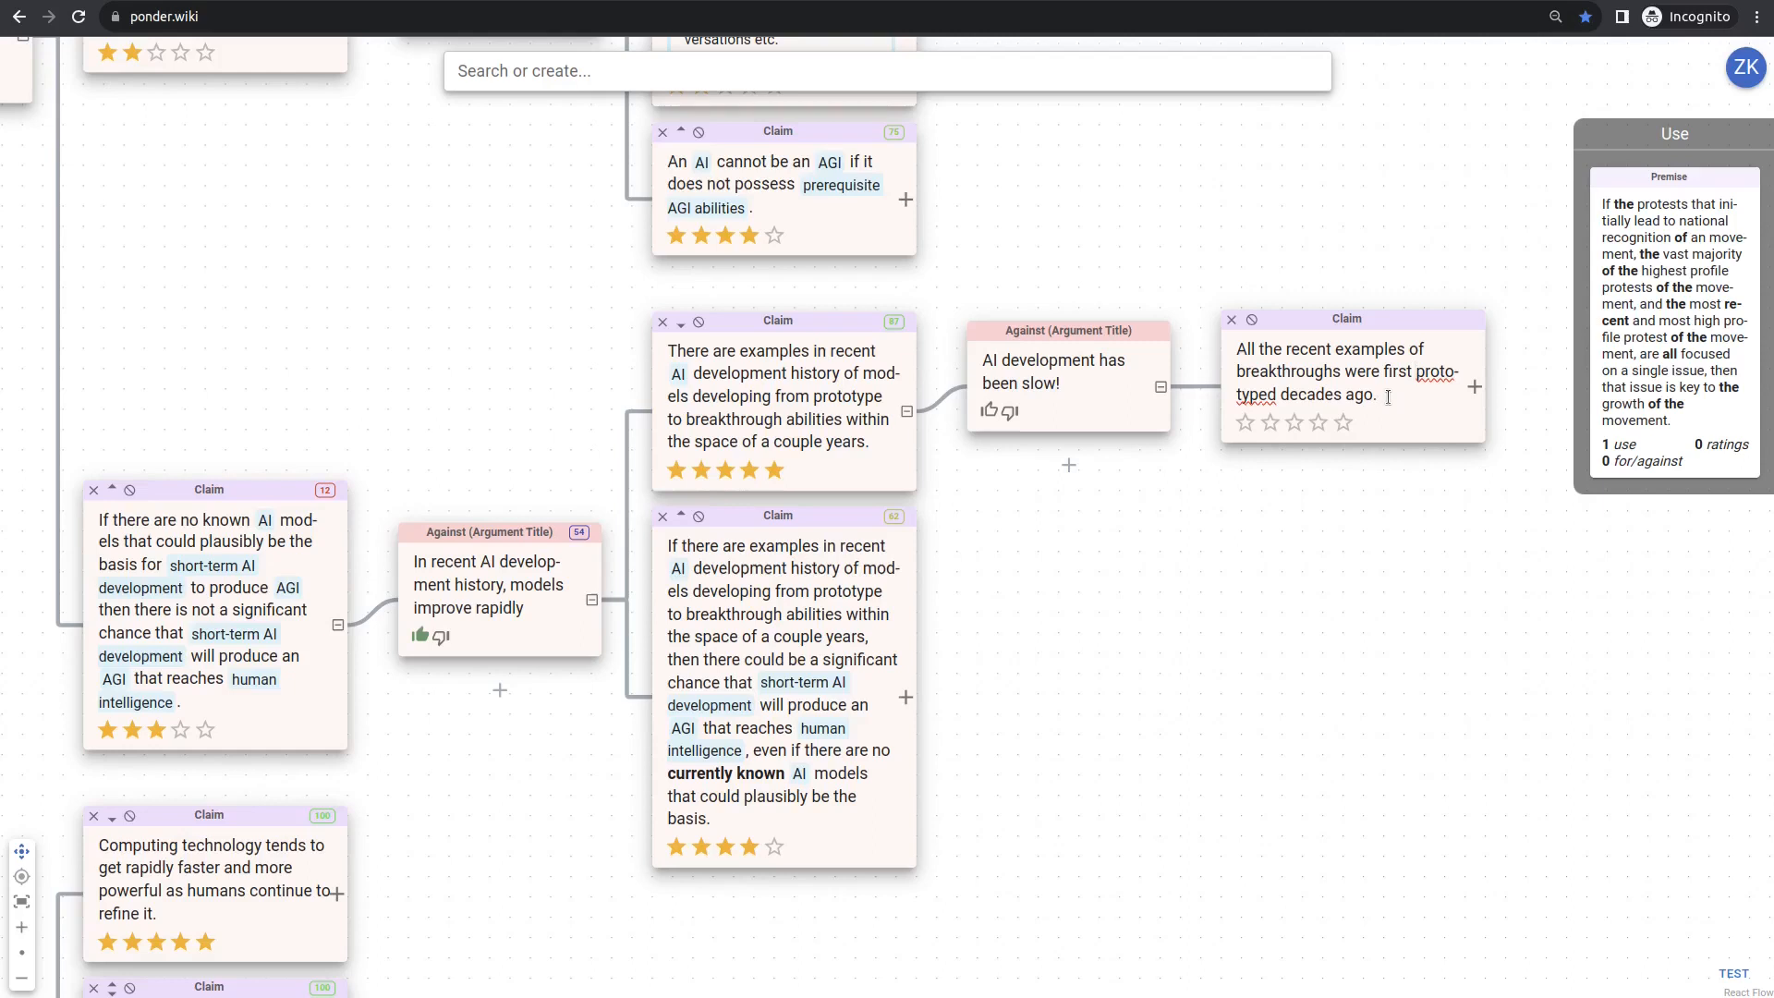
Step: Add the second premise: if all recent breakthroughs were first prototyped decades ago, no recent examples went from prototype to breakthrough in the space of a couple years
key("Return")
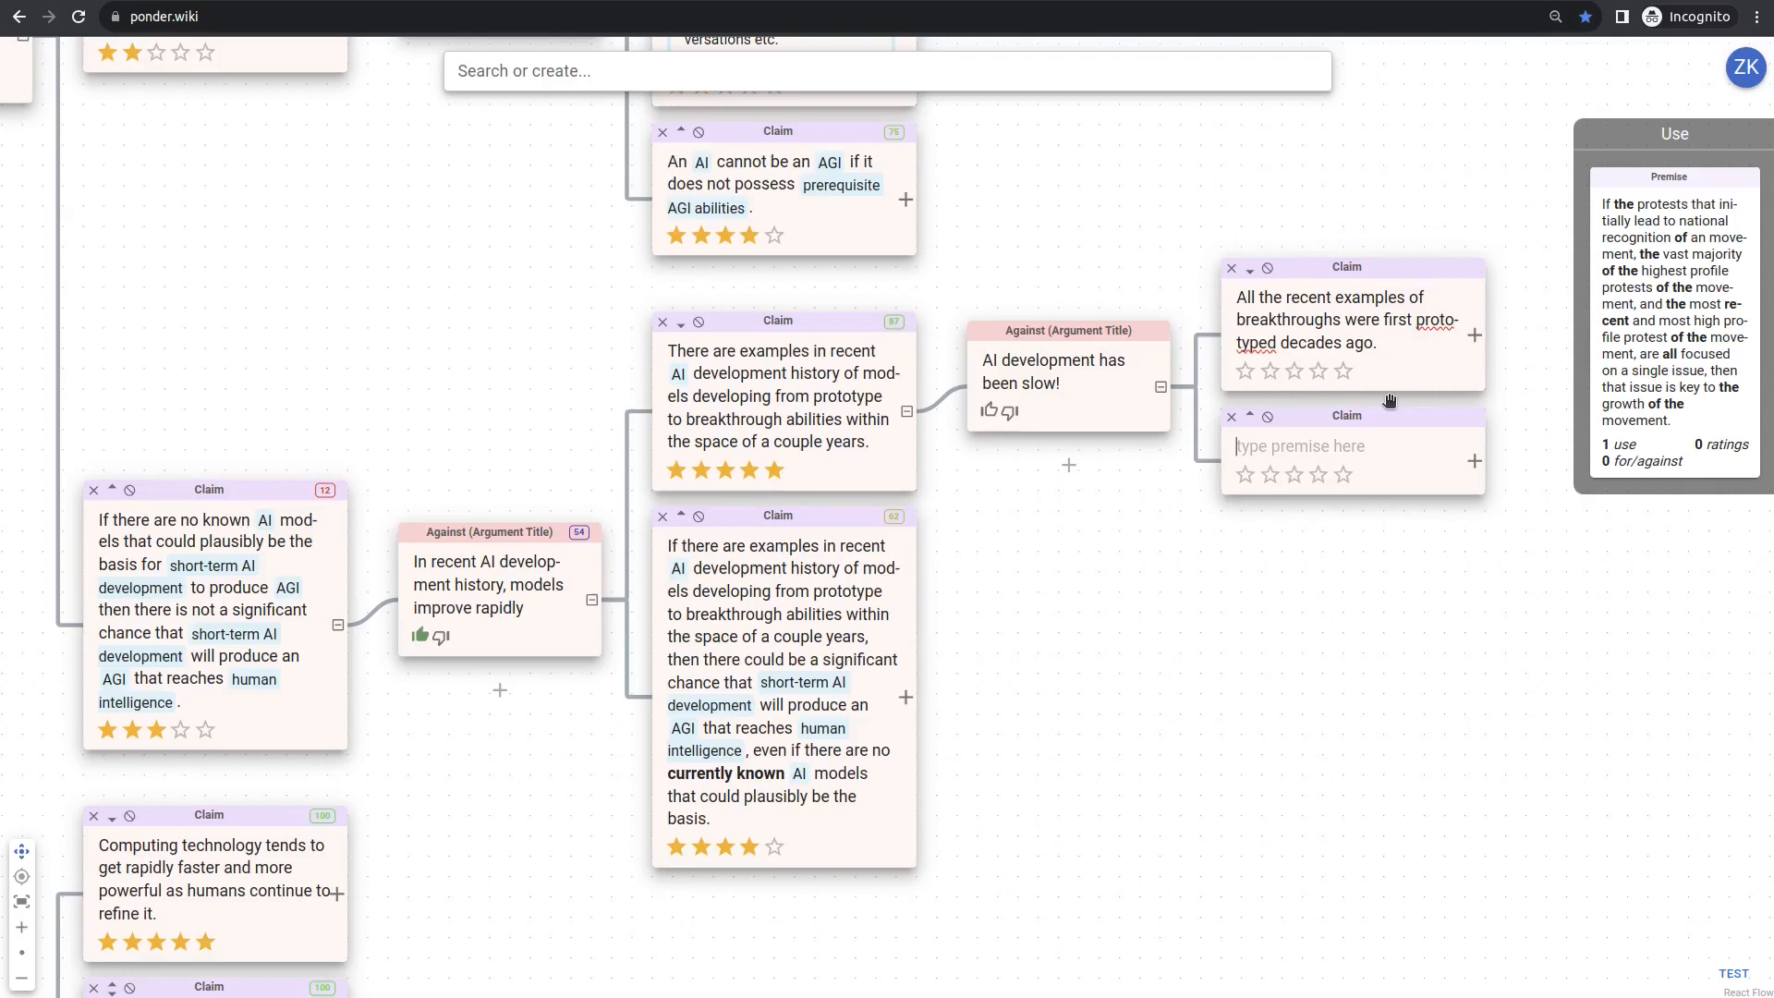
type("If all the recent examples of breakthroughs were first prototype decades ago, then it is not the case")
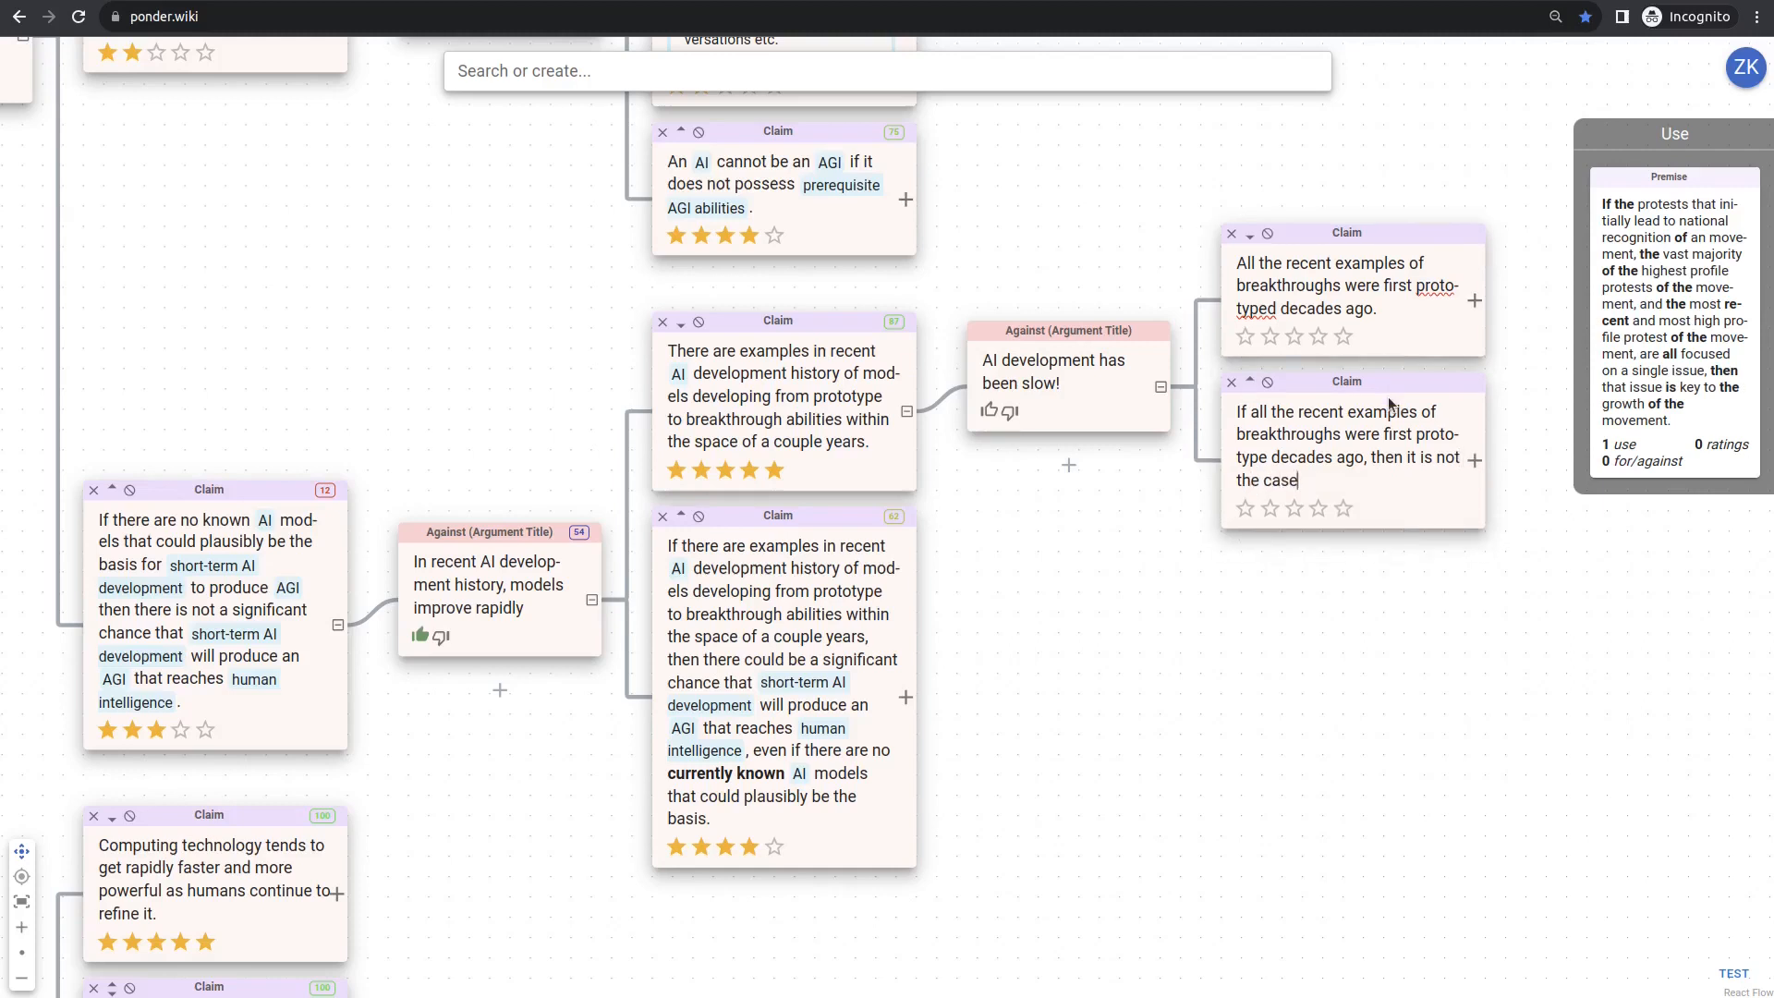
type(" that there are example of")
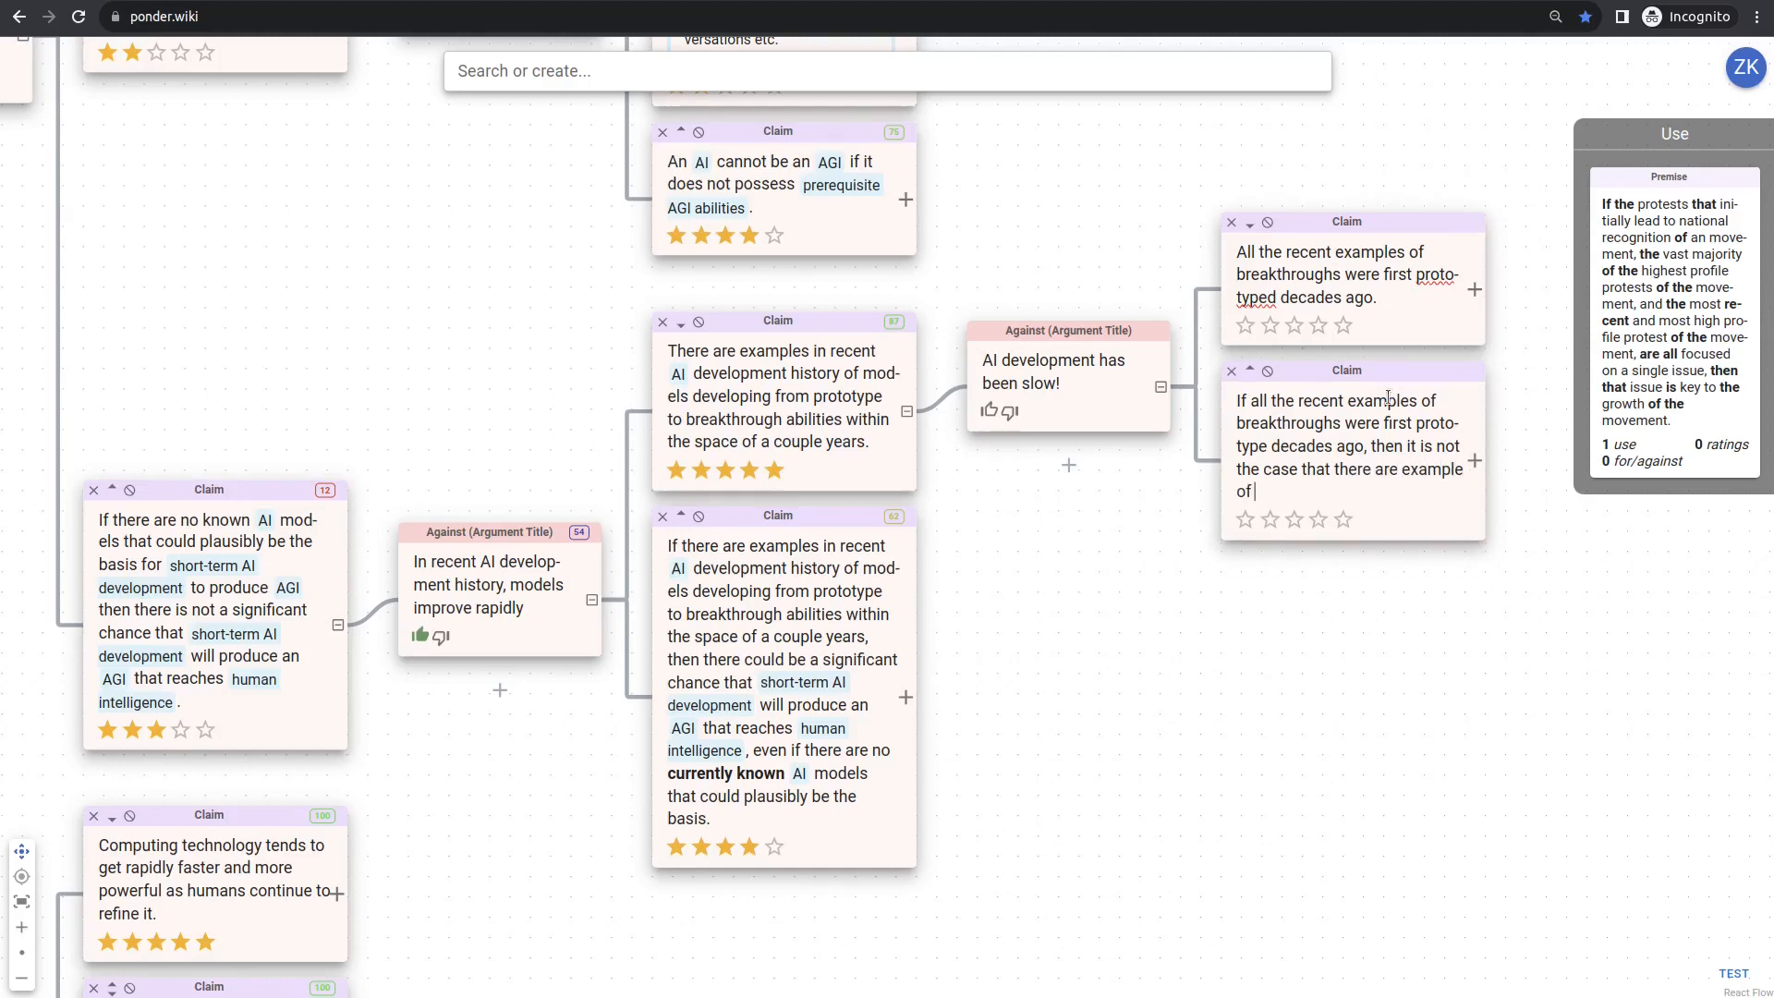
key("BackSpace")
key("BackSpace")
key("BackSpace")
key("BackSpace")
key("BackSpace")
key("BackSpace")
key("BackSpace")
key("BackSpace")
key("BackSpace")
key("BackSpace")
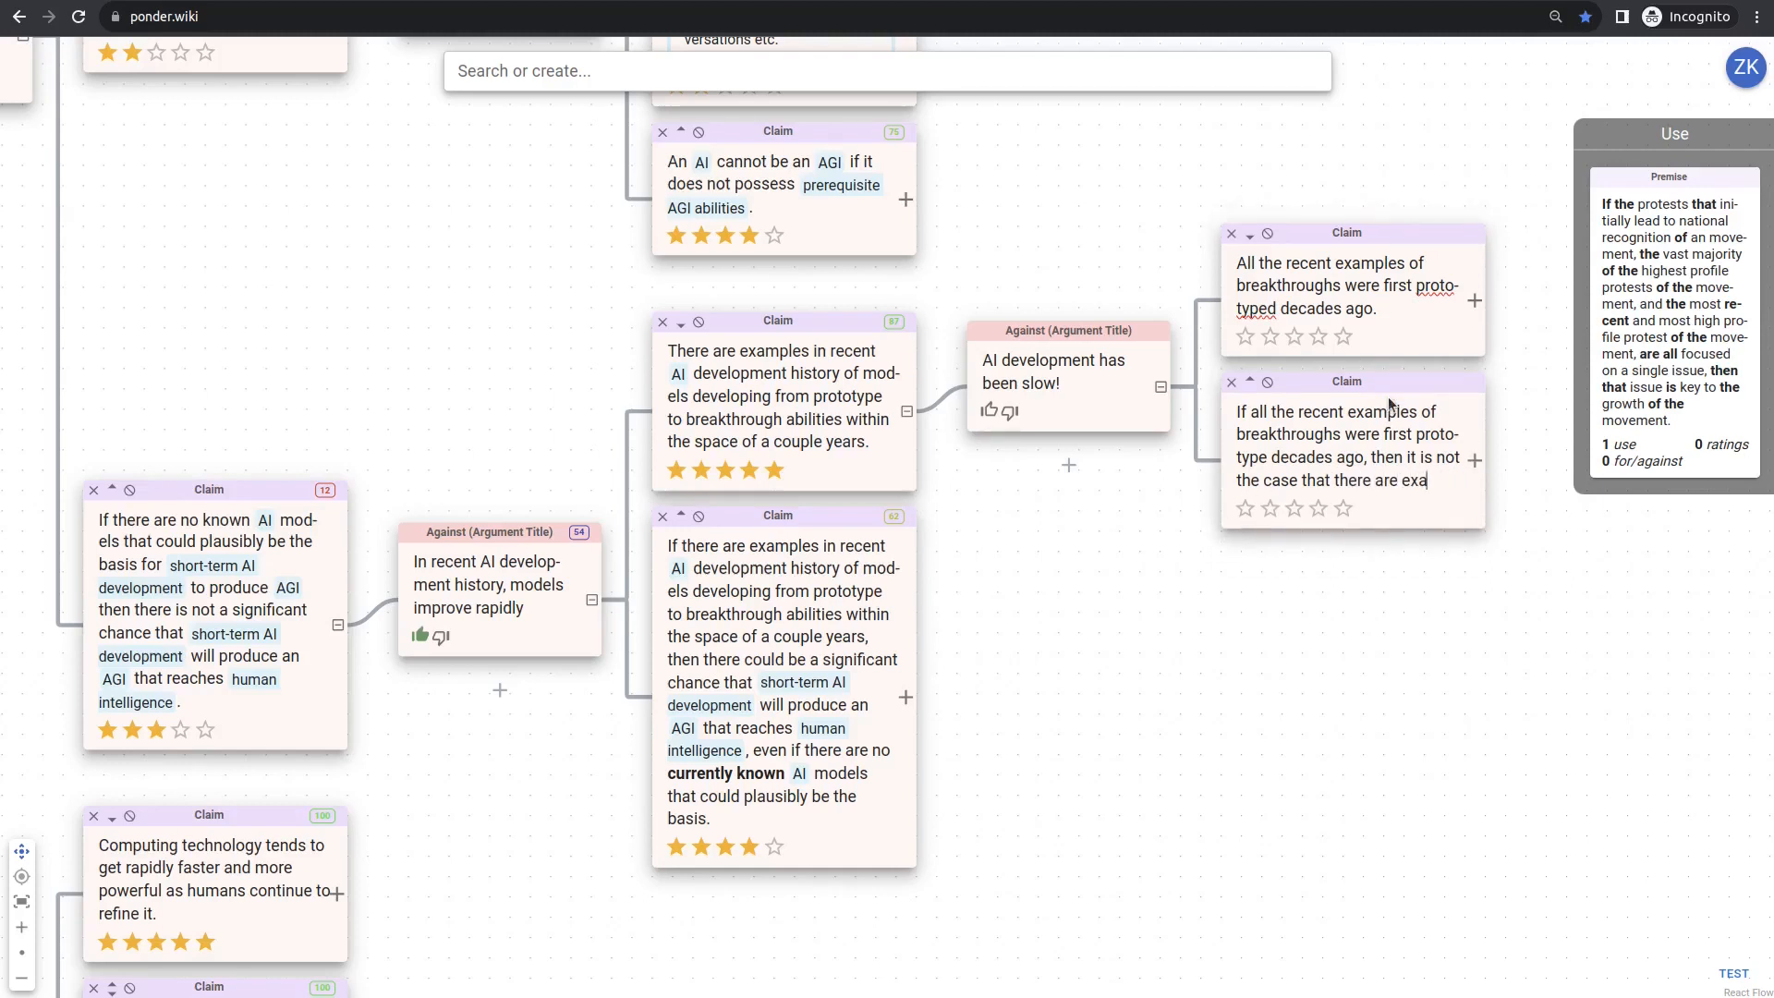
type("recent example")
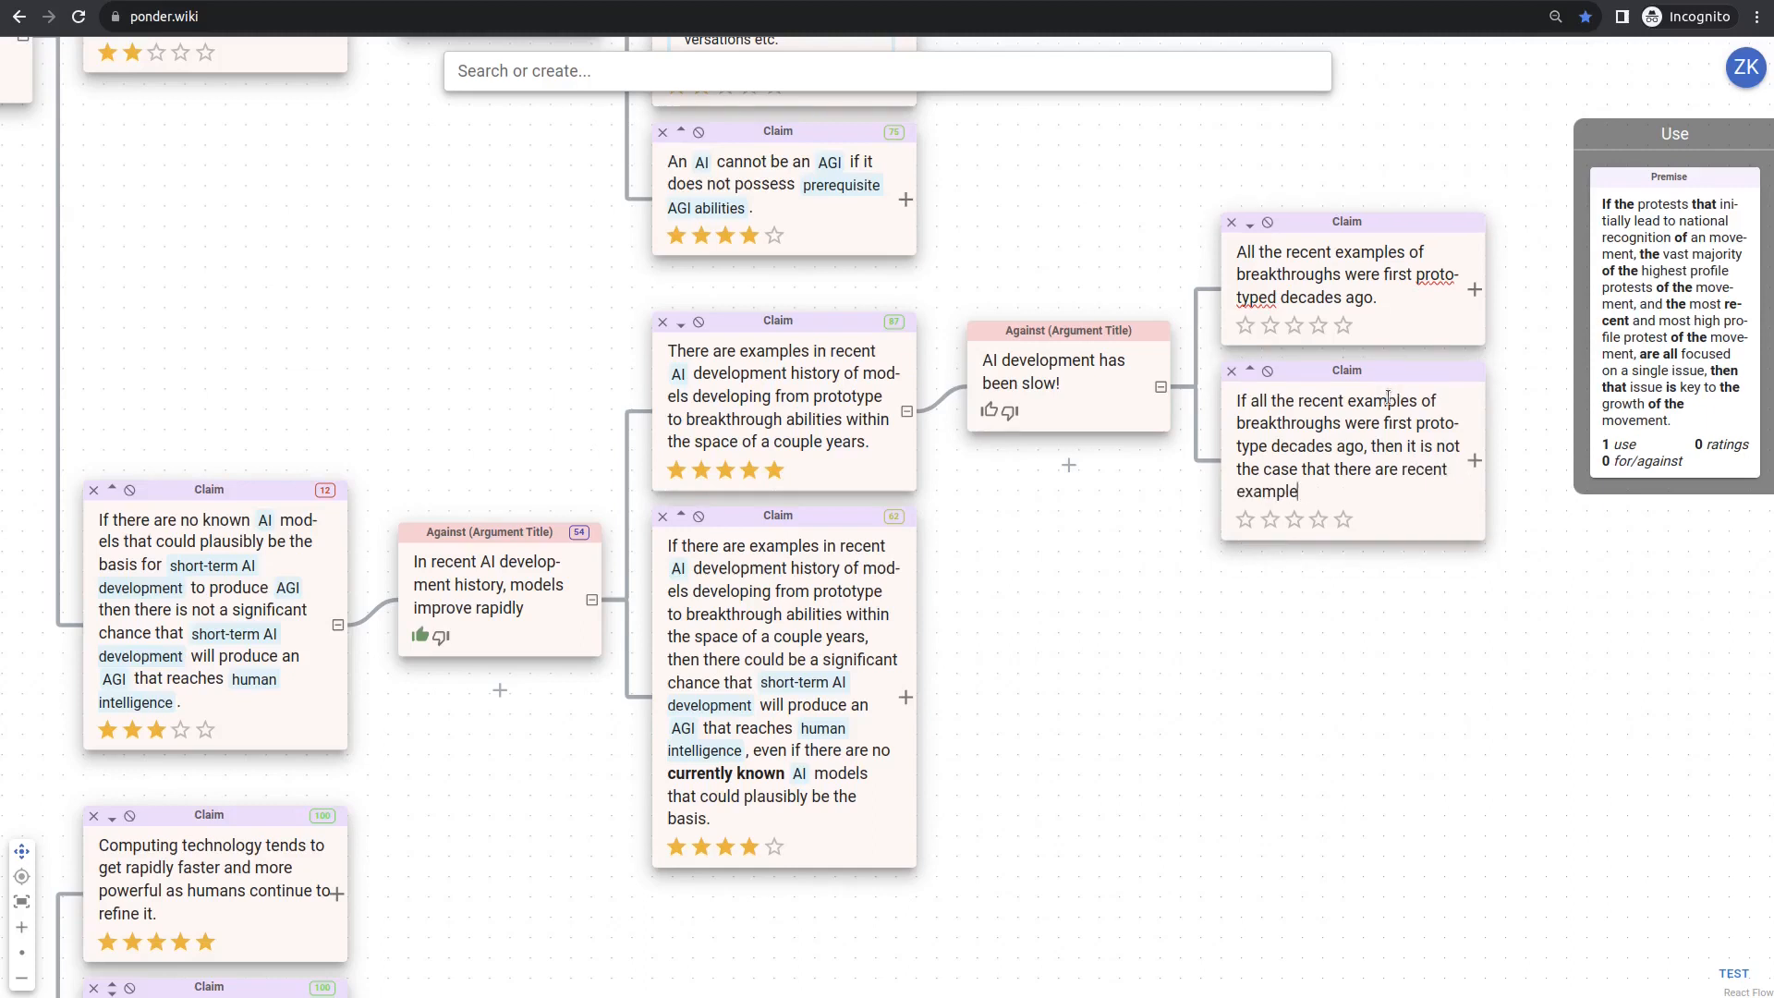
type("s of going tfrom prototype to breakthrough i")
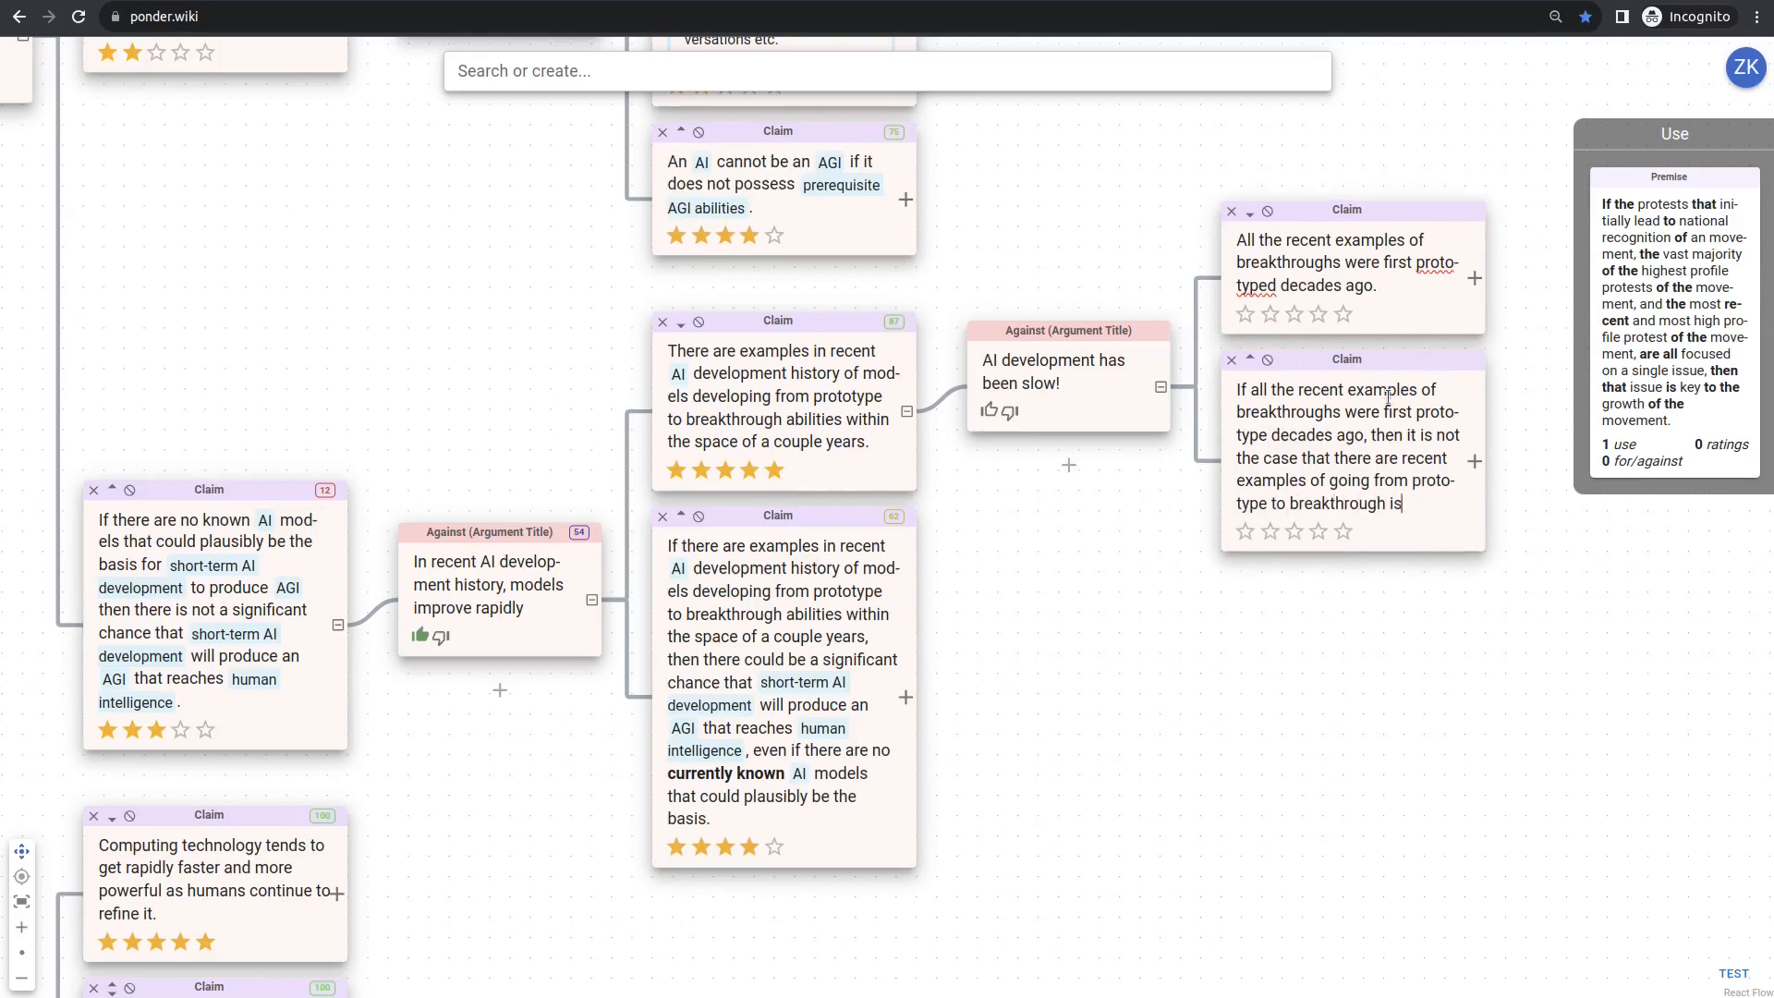
type("n the space of a couple years.")
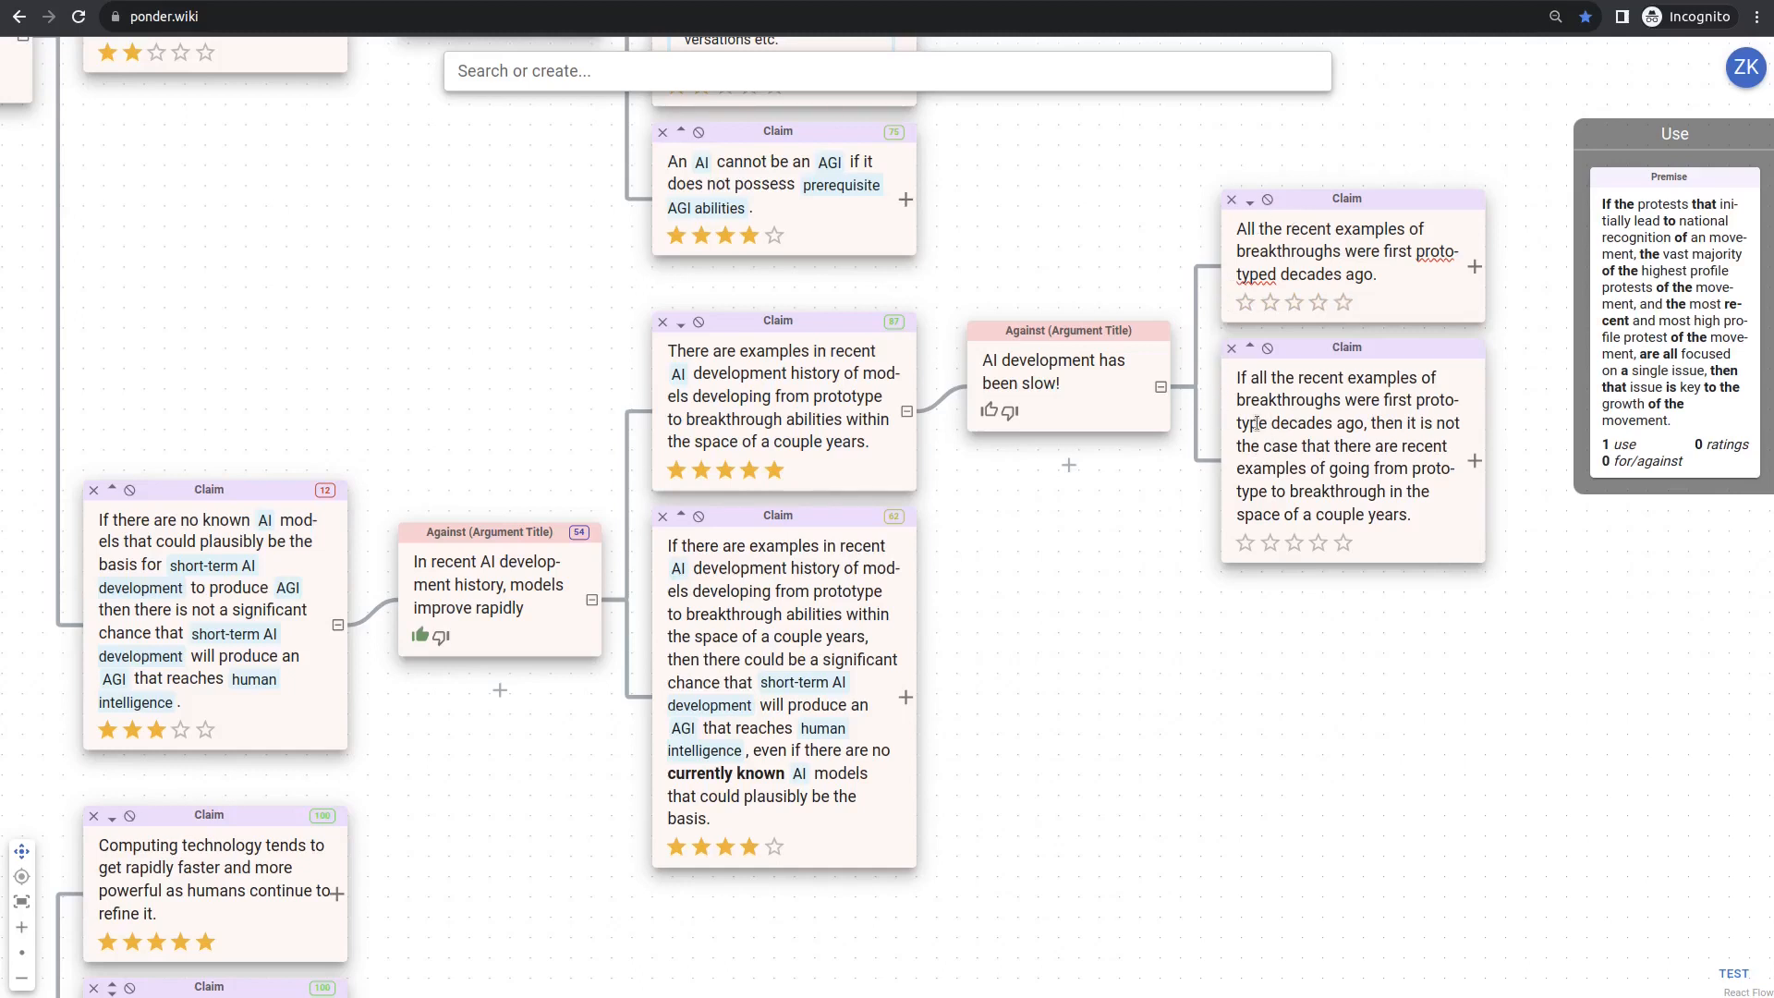
Step: Rate the "AI development has been slow!" argument as valid, its first premise two stars and its second premise five stars
left_click(989, 410)
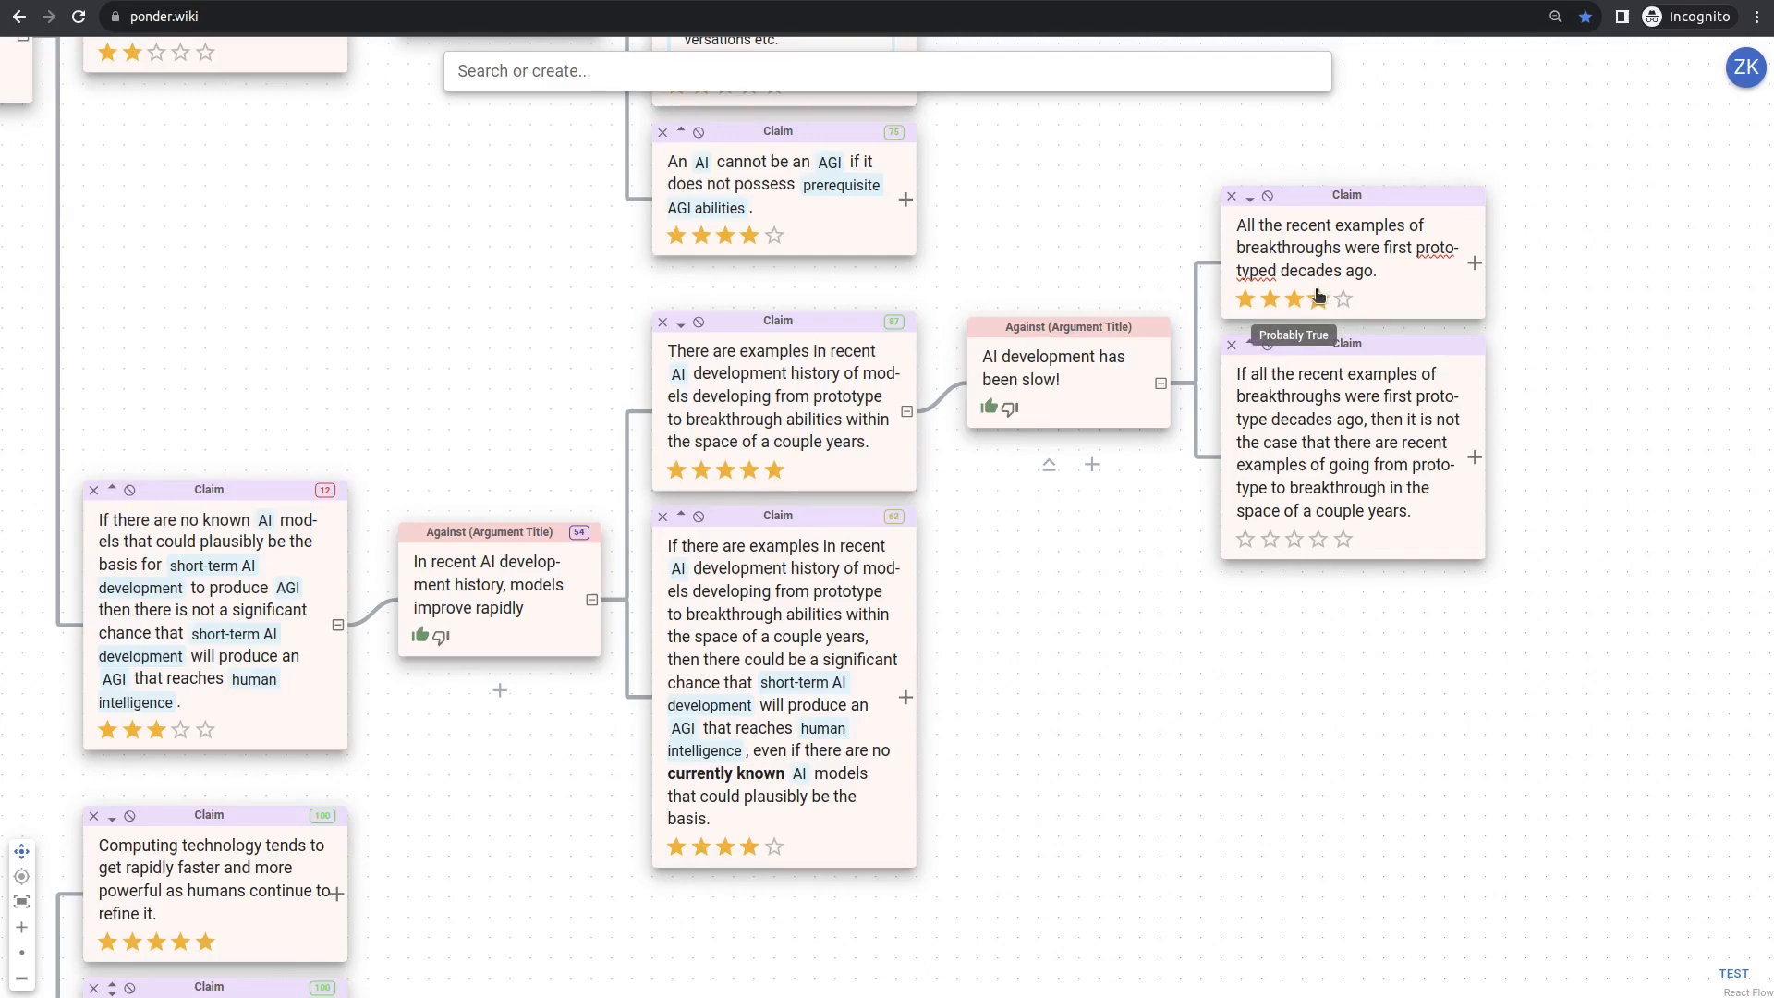
left_click(1272, 299)
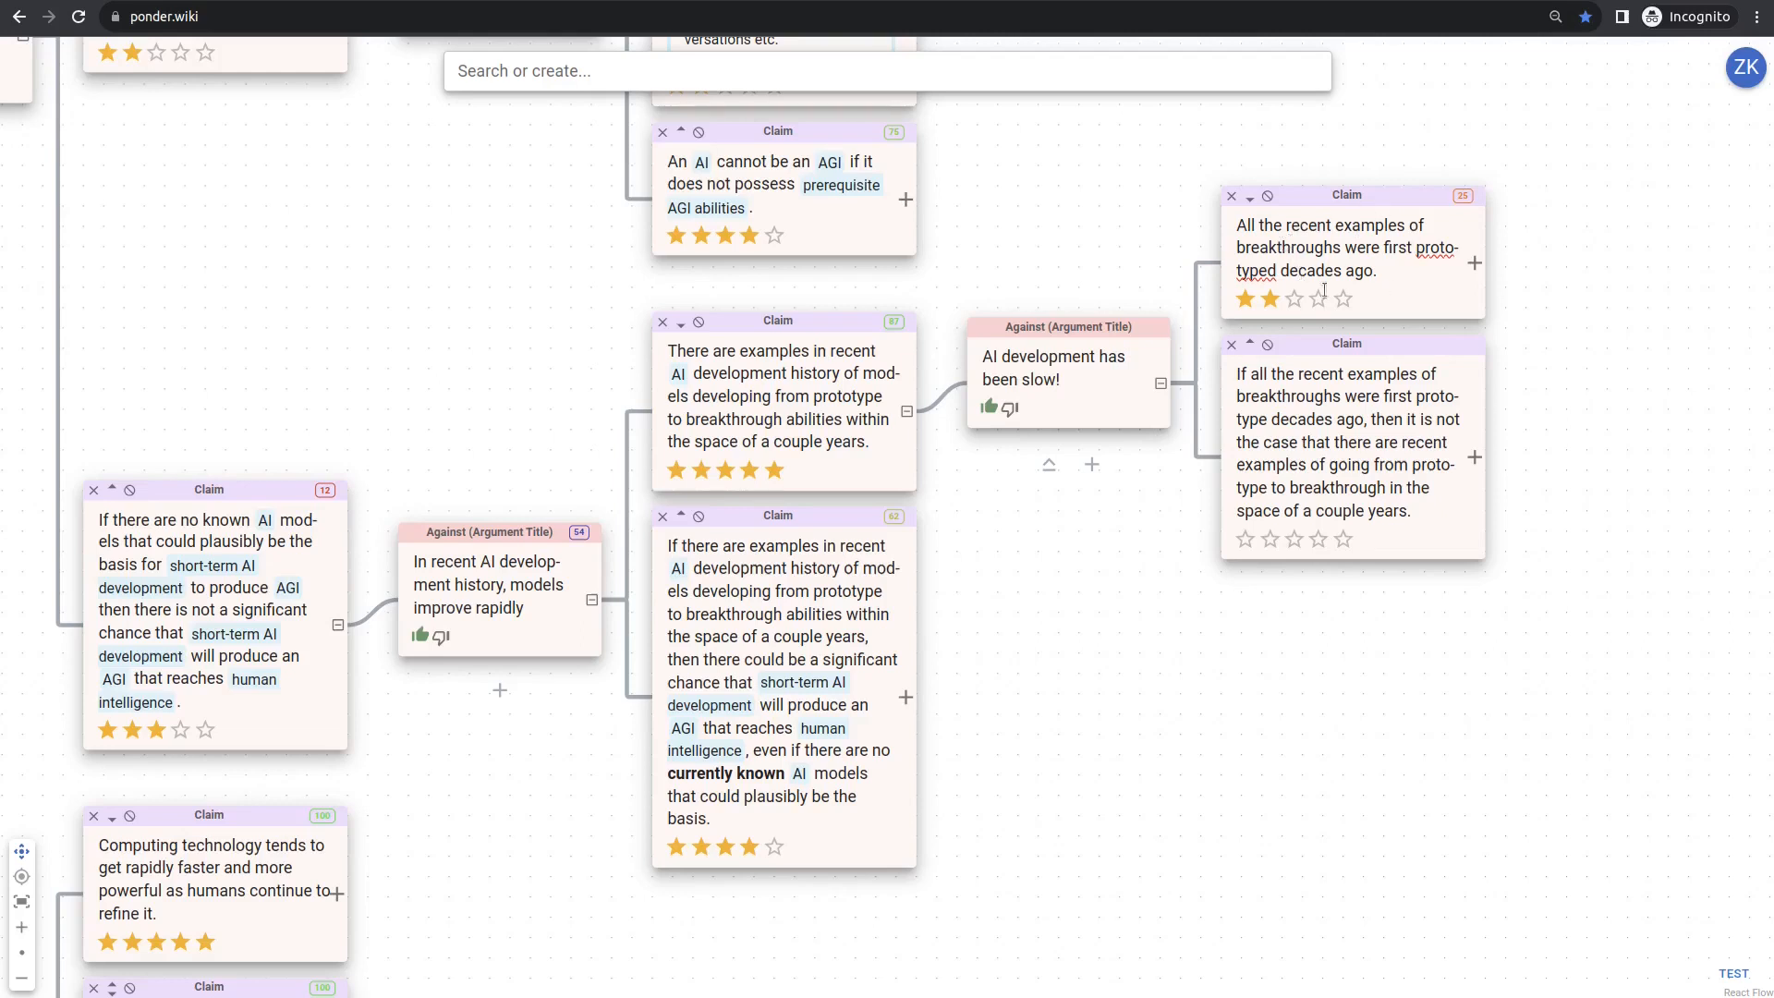
left_click(1344, 545)
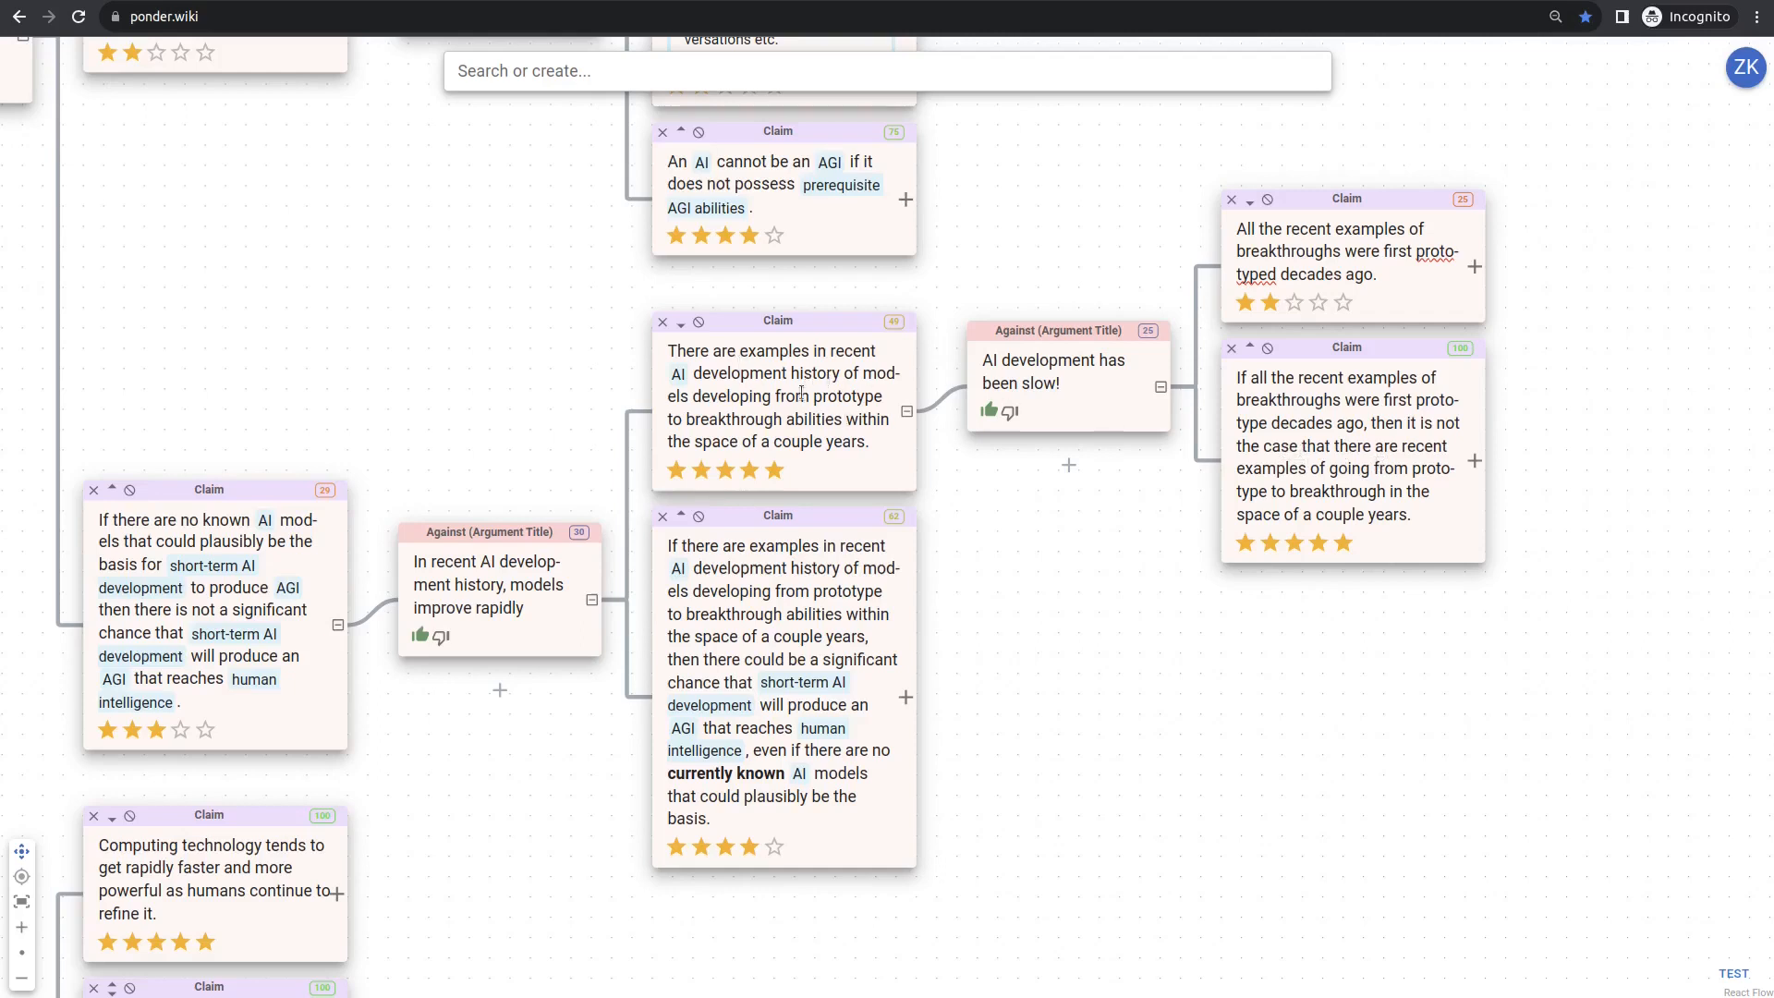
Step: Try ratings of one, five, four and three stars on the decades-ago premise, and open the choice to argue for or against it
left_click(1246, 302)
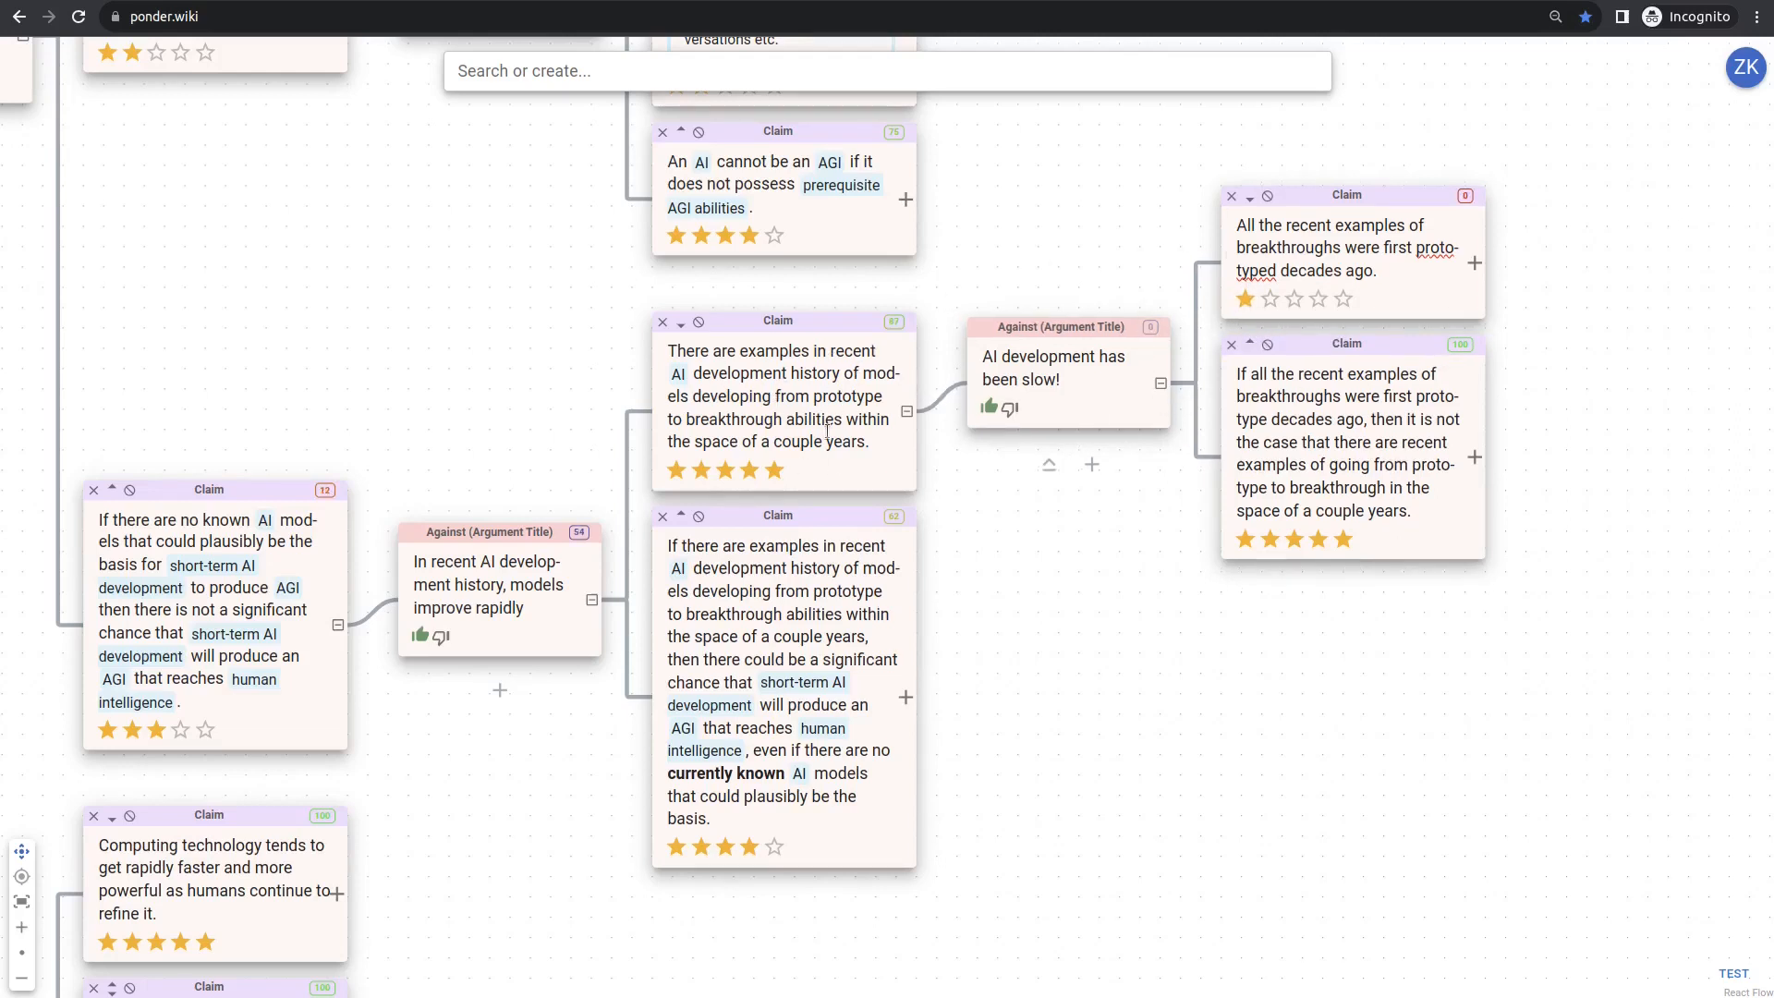
mouse_move(1150, 325)
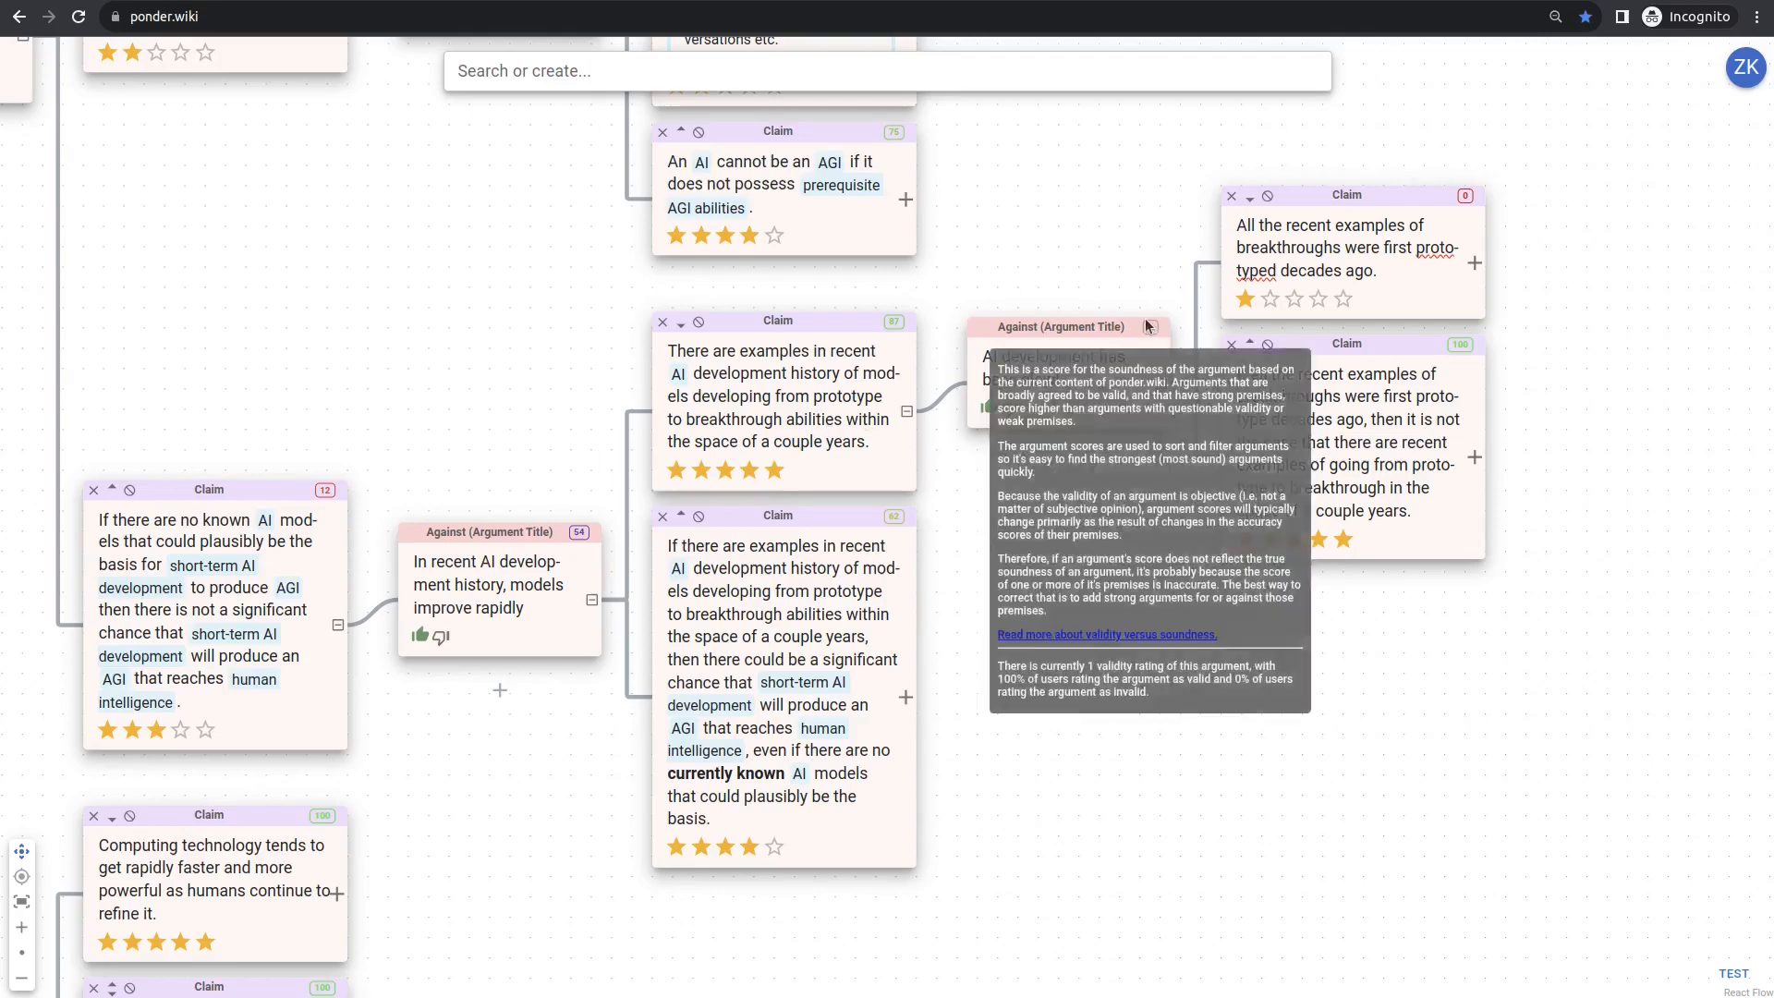
left_click(1344, 299)
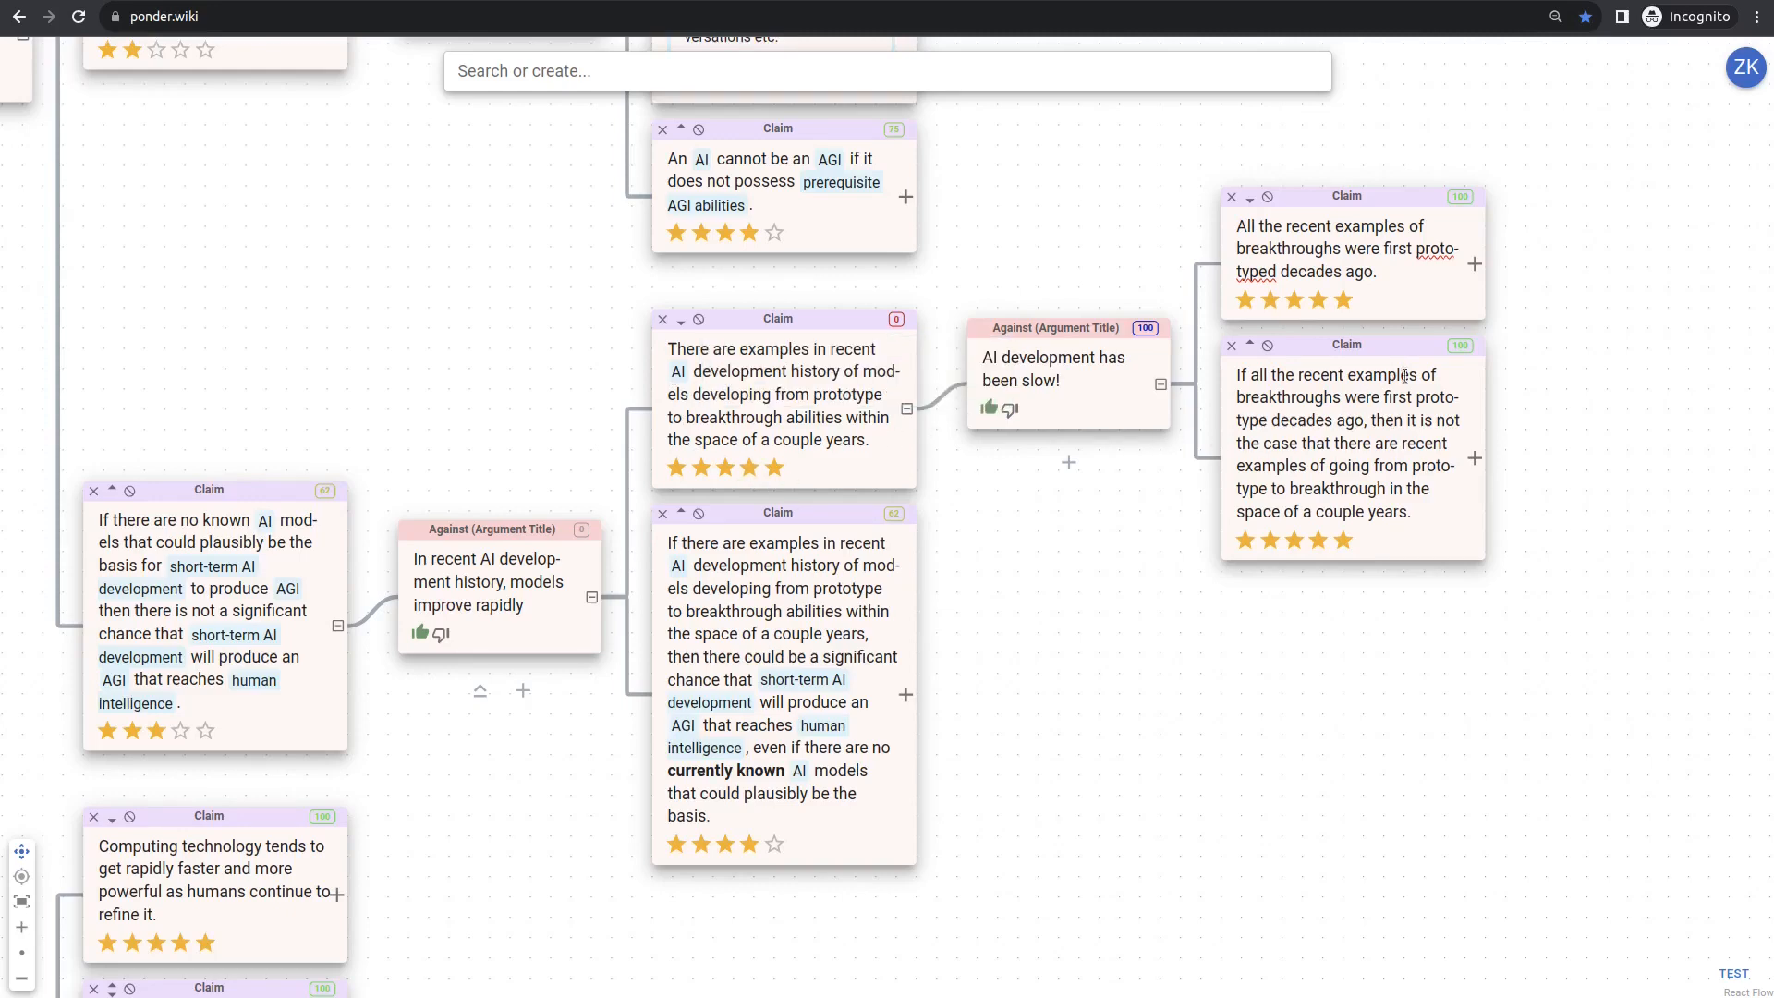
left_click(1318, 300)
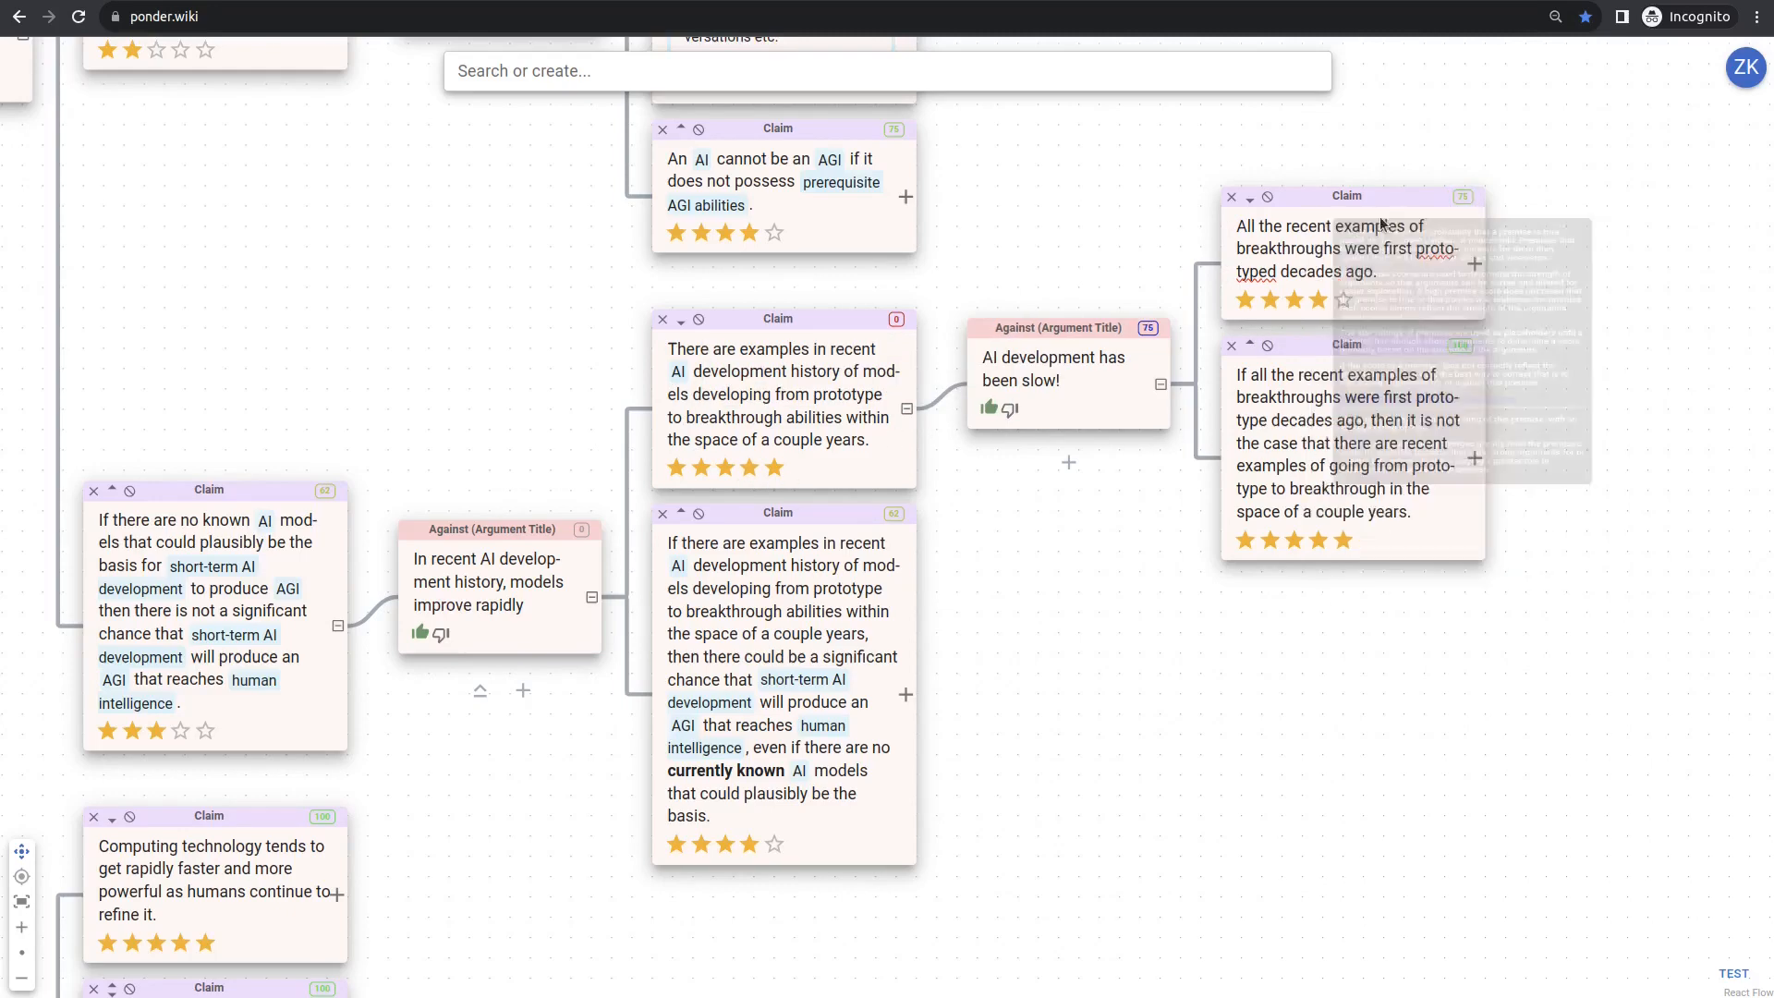
left_click(1294, 301)
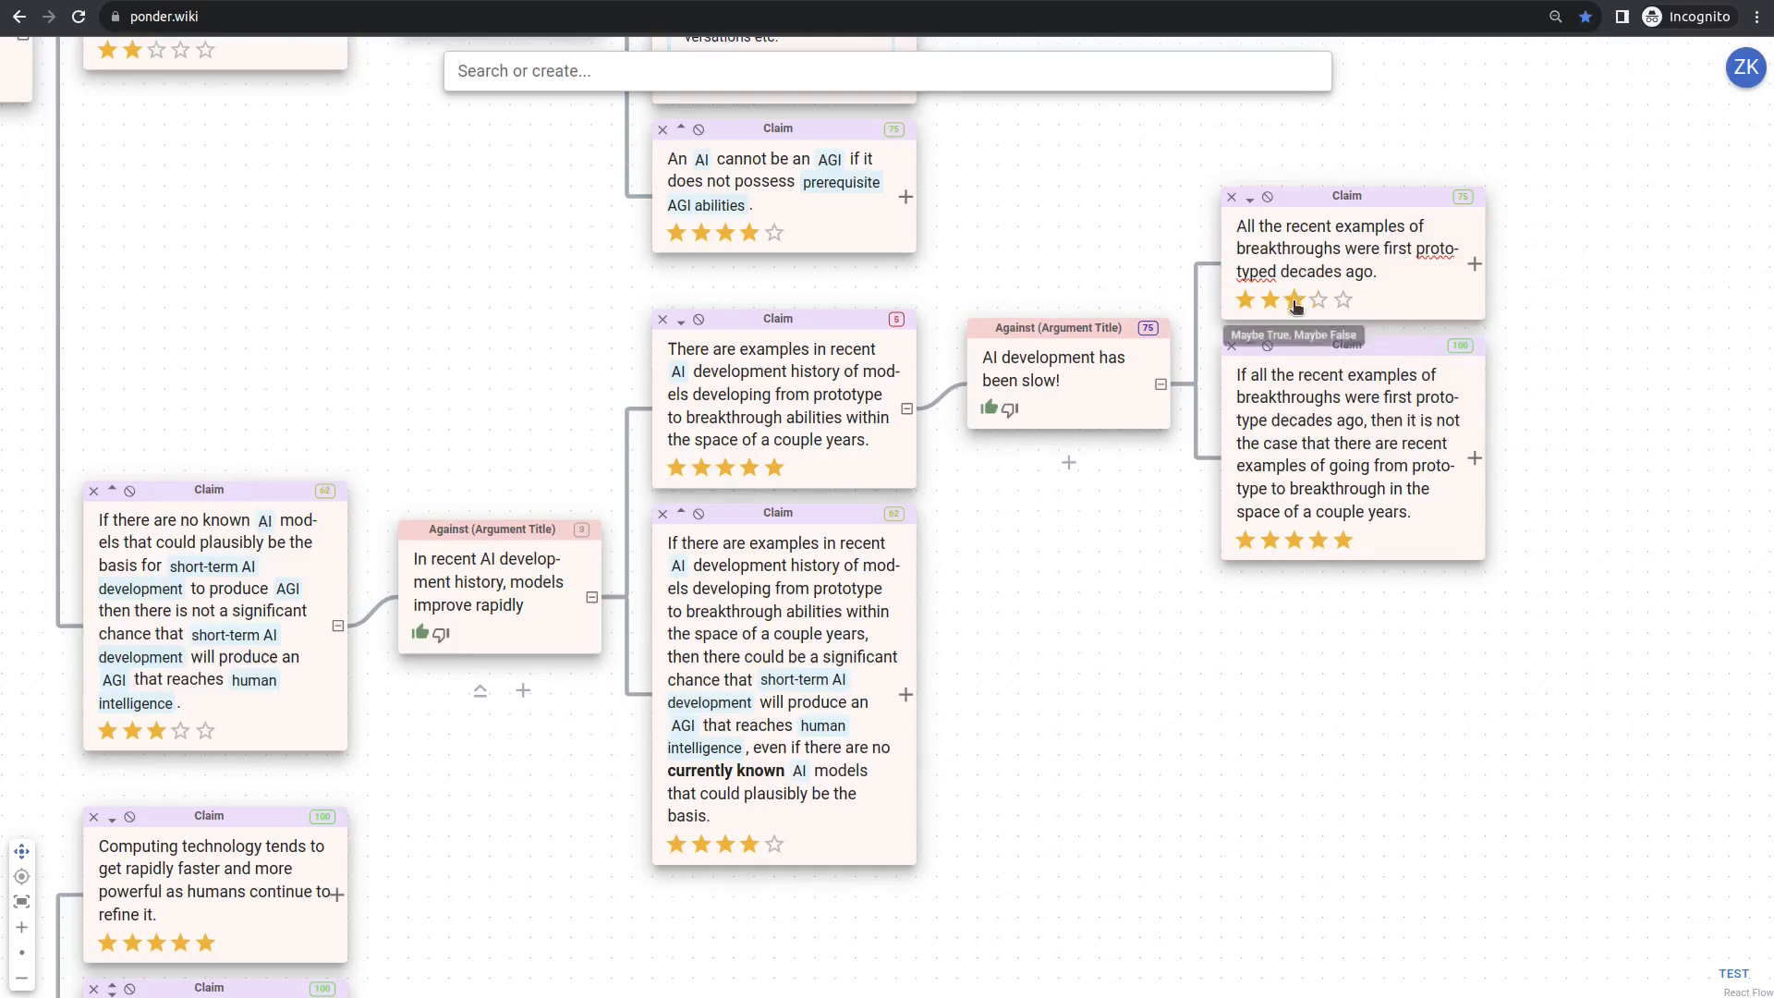
left_click(1474, 264)
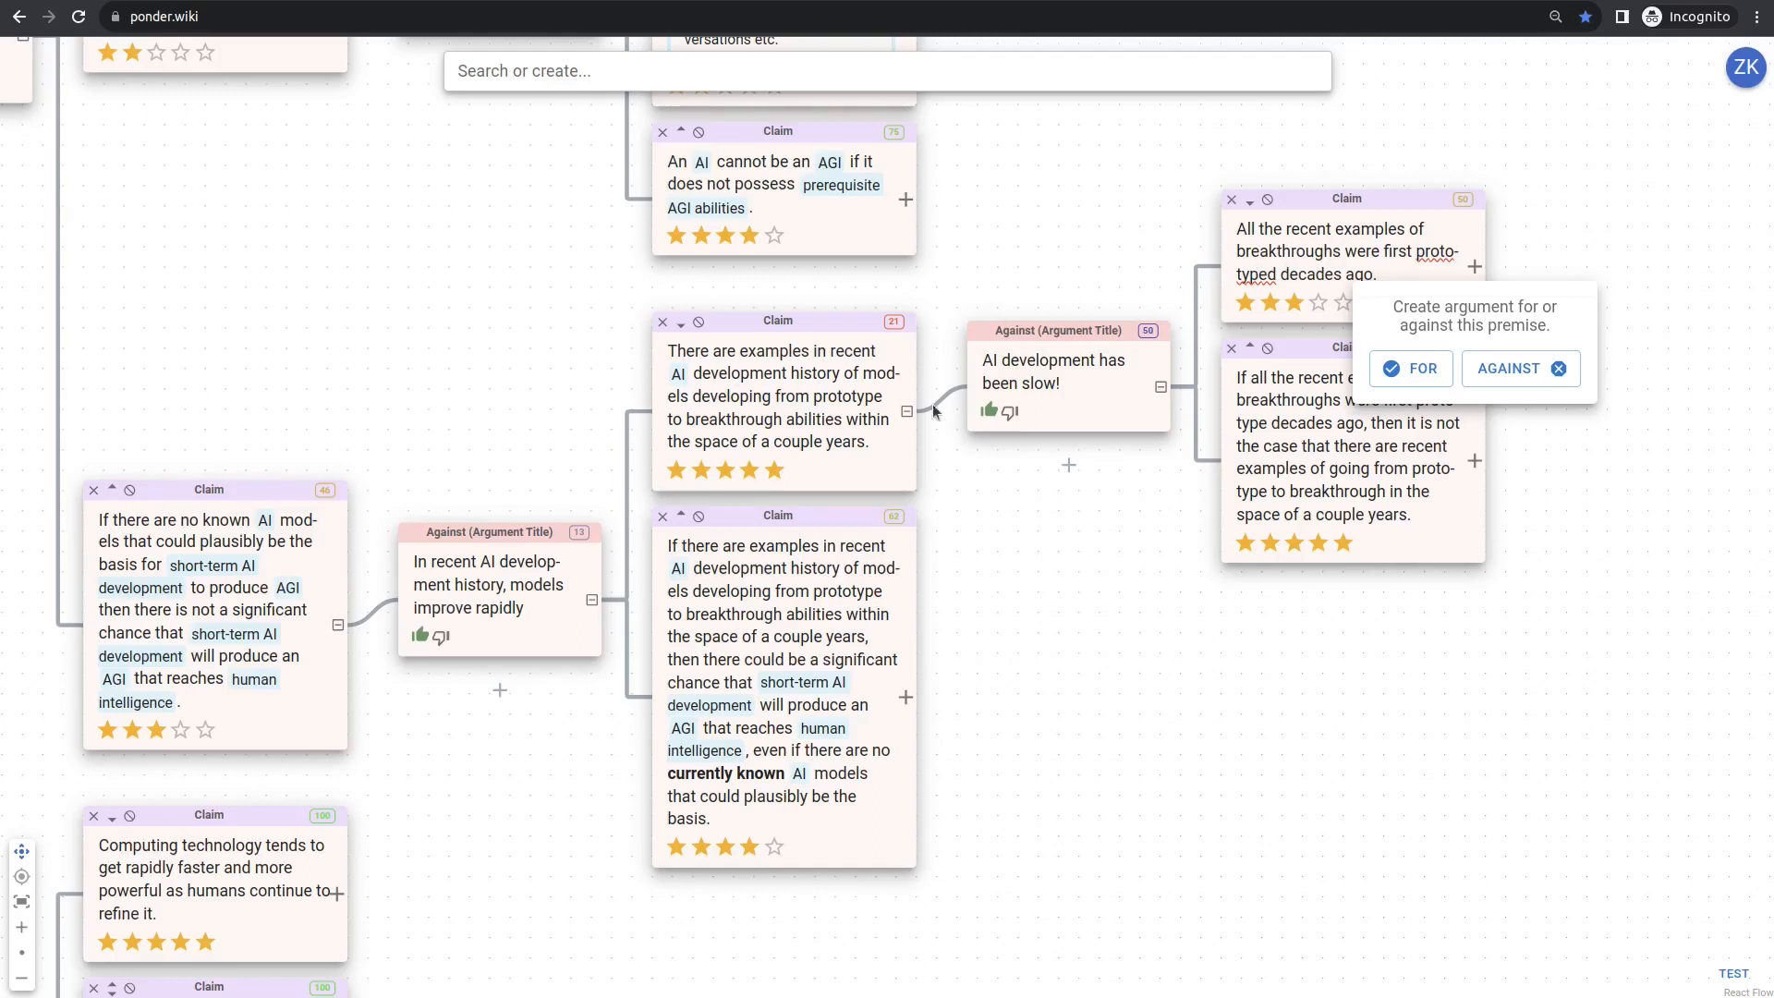
left_click(1363, 275)
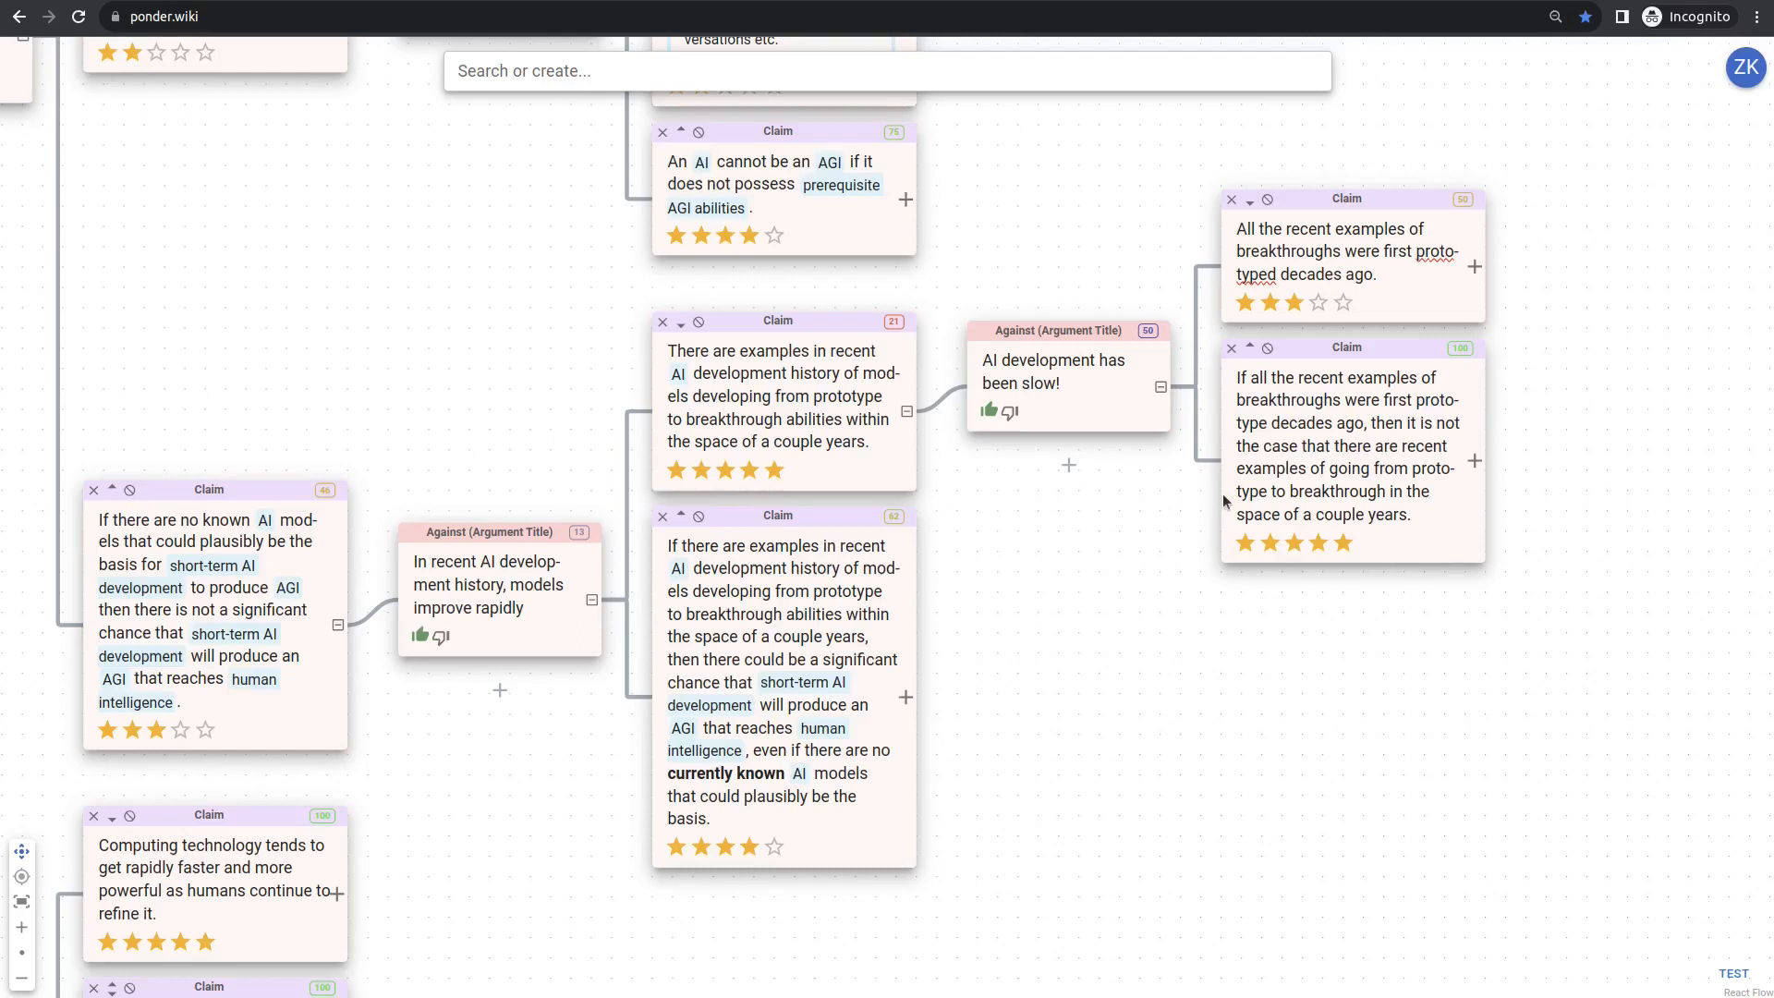
Step: Rate the decades-ago premise one star and collapse the counterargument under the claim about recent prototype-to-breakthrough examples
left_click(1245, 302)
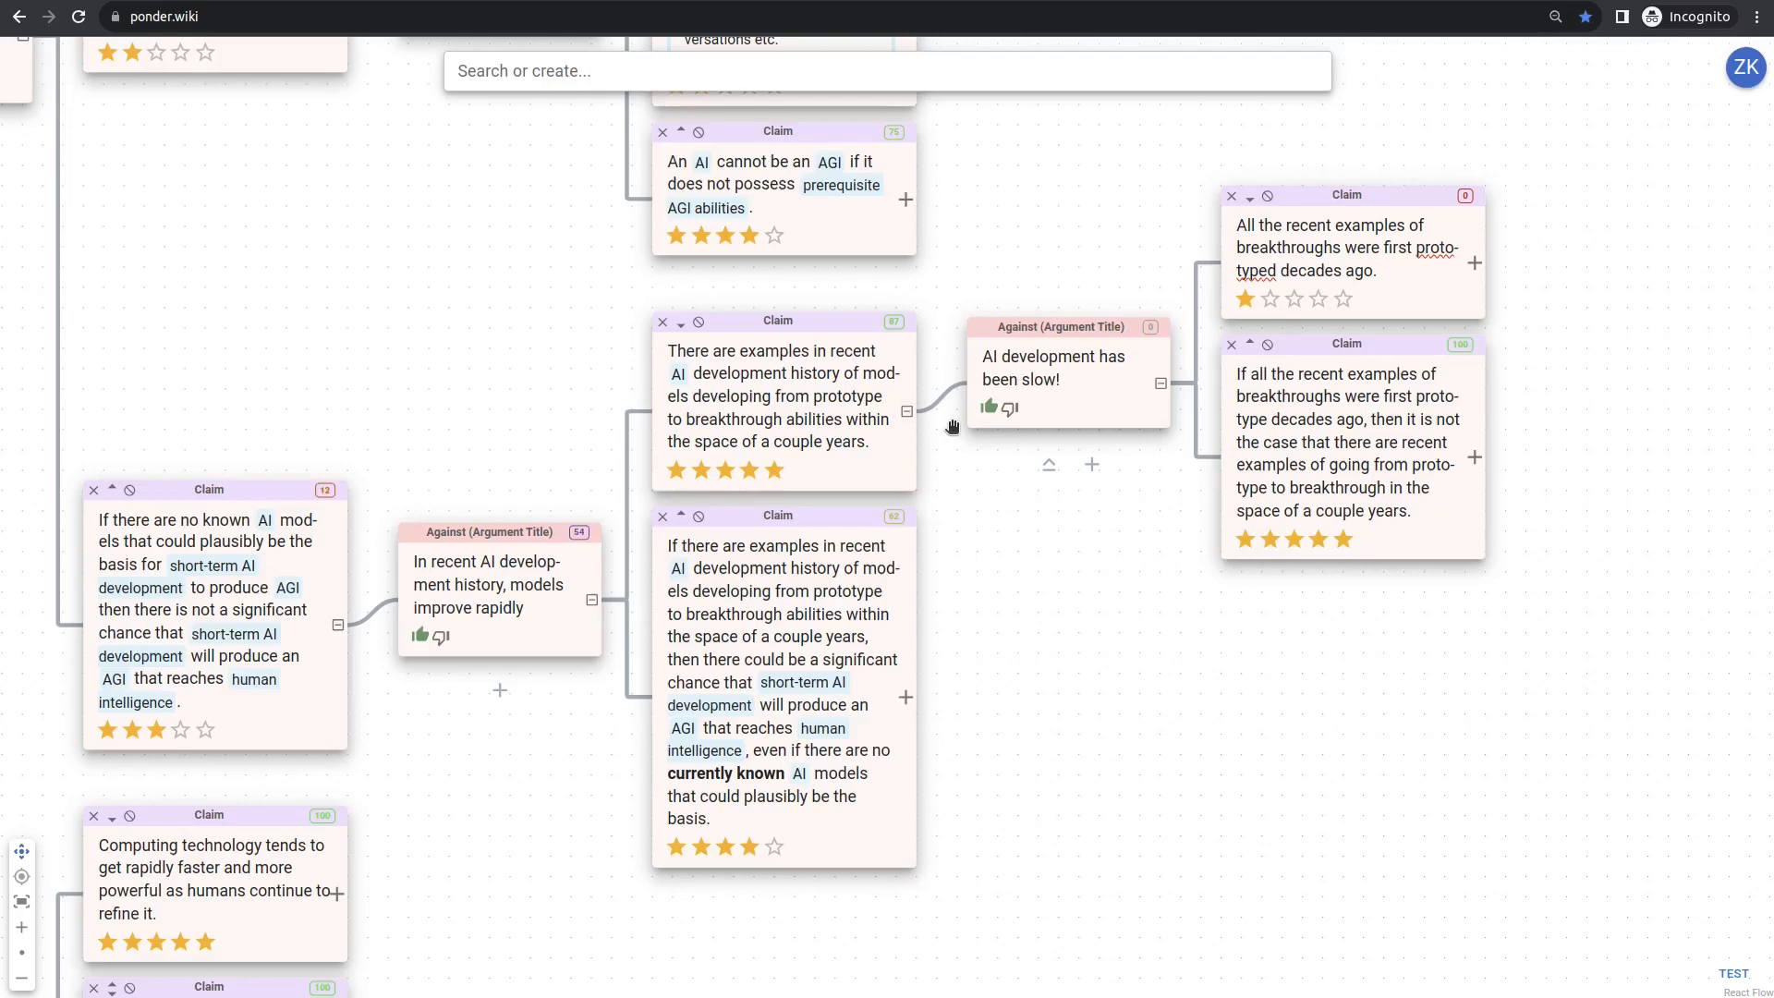
left_click(906, 411)
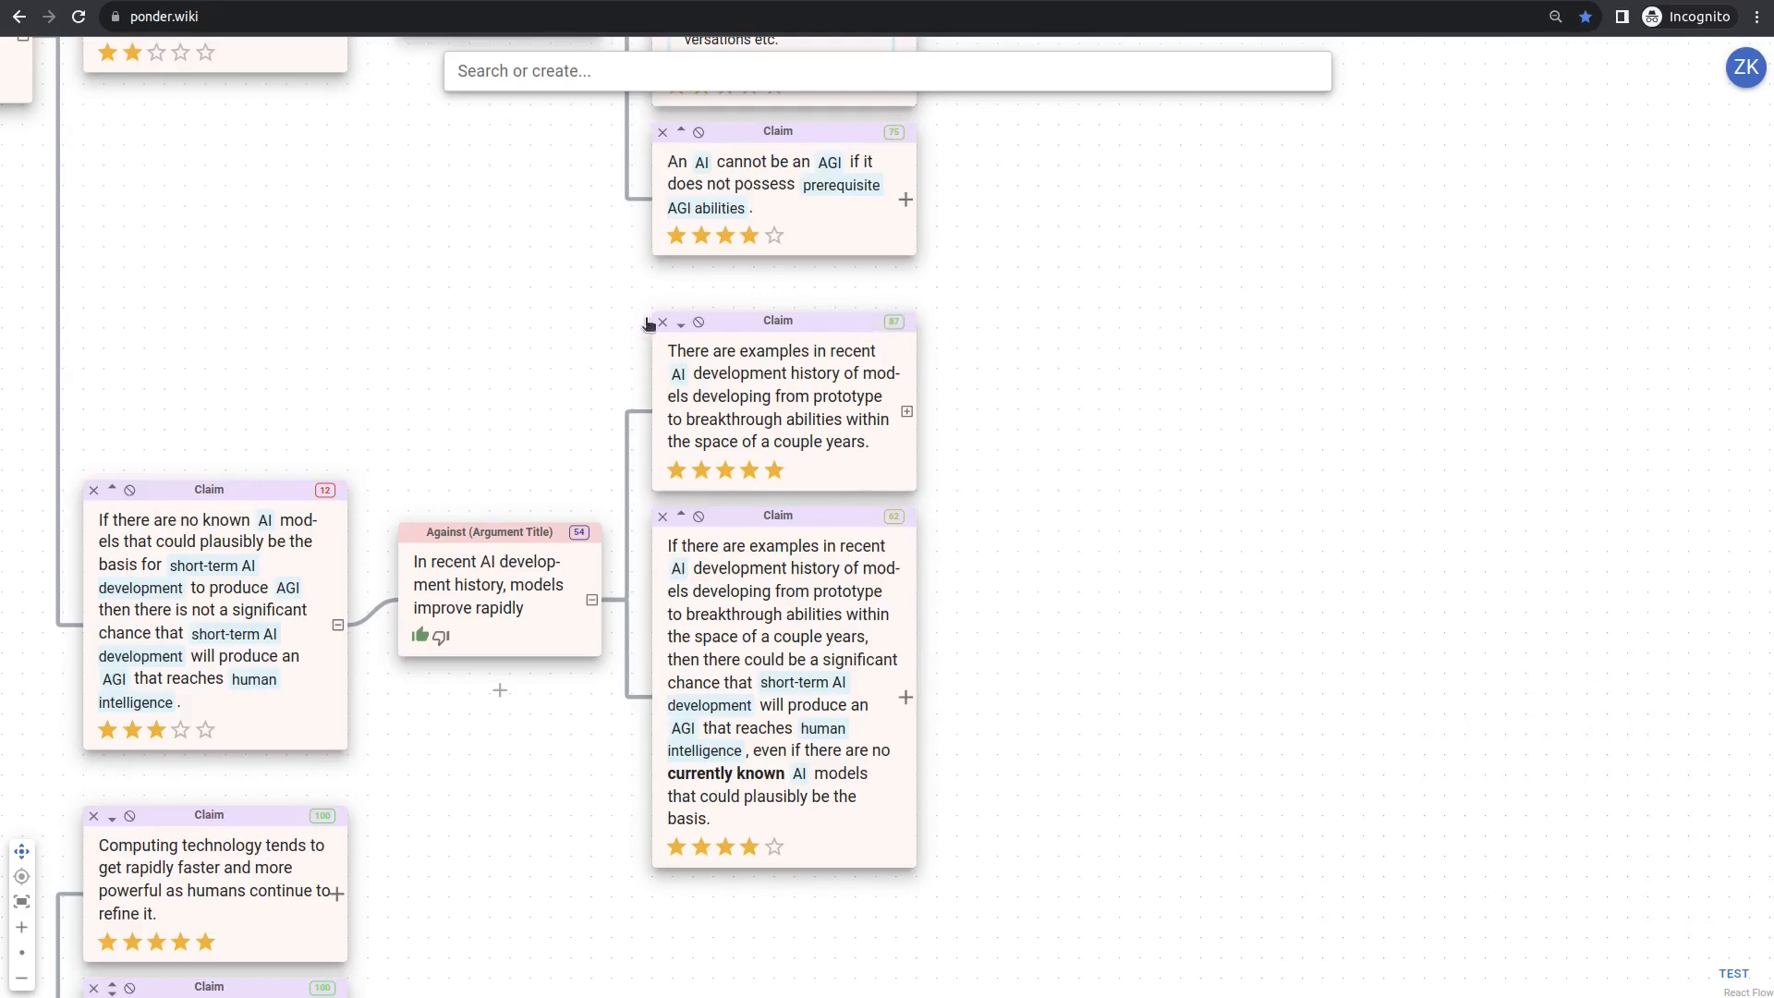
Step: Reveal the remaining arguments on the root claim that short-term AI development poses a significant existential risk, and hide them again
scroll(542, 391, "down", 1)
scroll(542, 391, "down", 1)
left_click_drag(466, 357, 1061, 490)
left_click_drag(291, 628, 435, 162)
left_click_drag(179, 447, 641, 256)
scroll(641, 256, "up", 4)
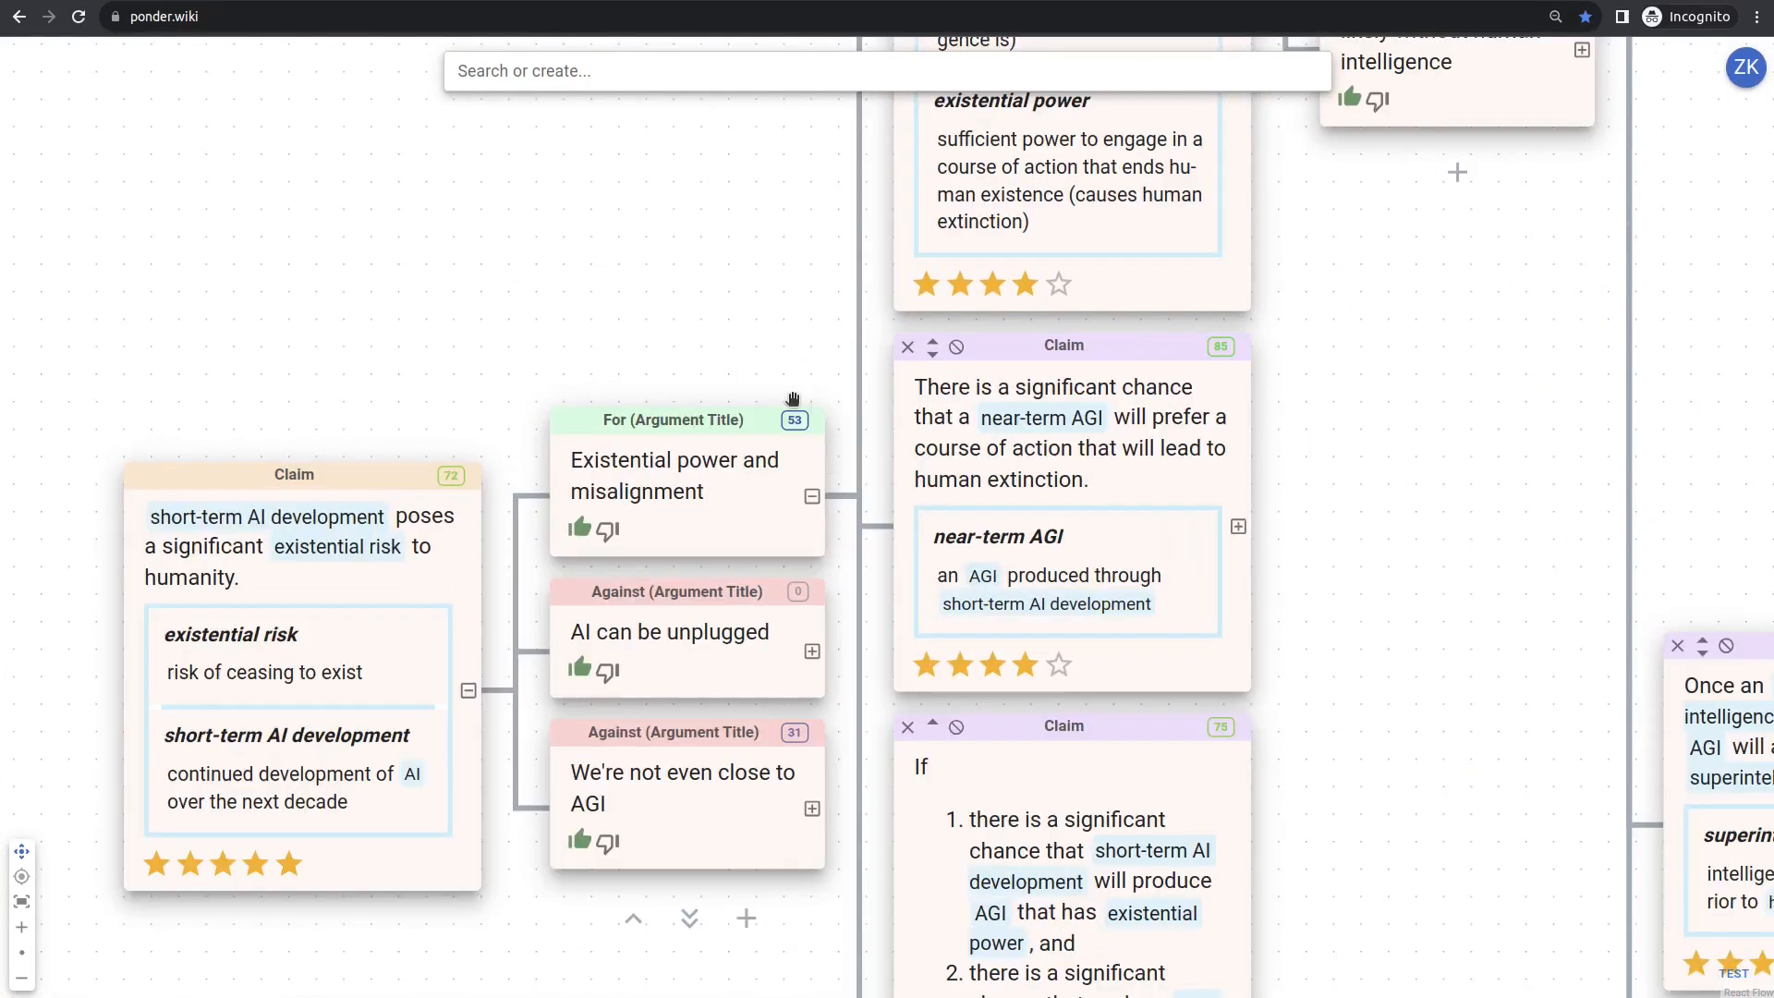
scroll(1475, 603, "down", 2)
left_click_drag(1554, 781, 1215, 647)
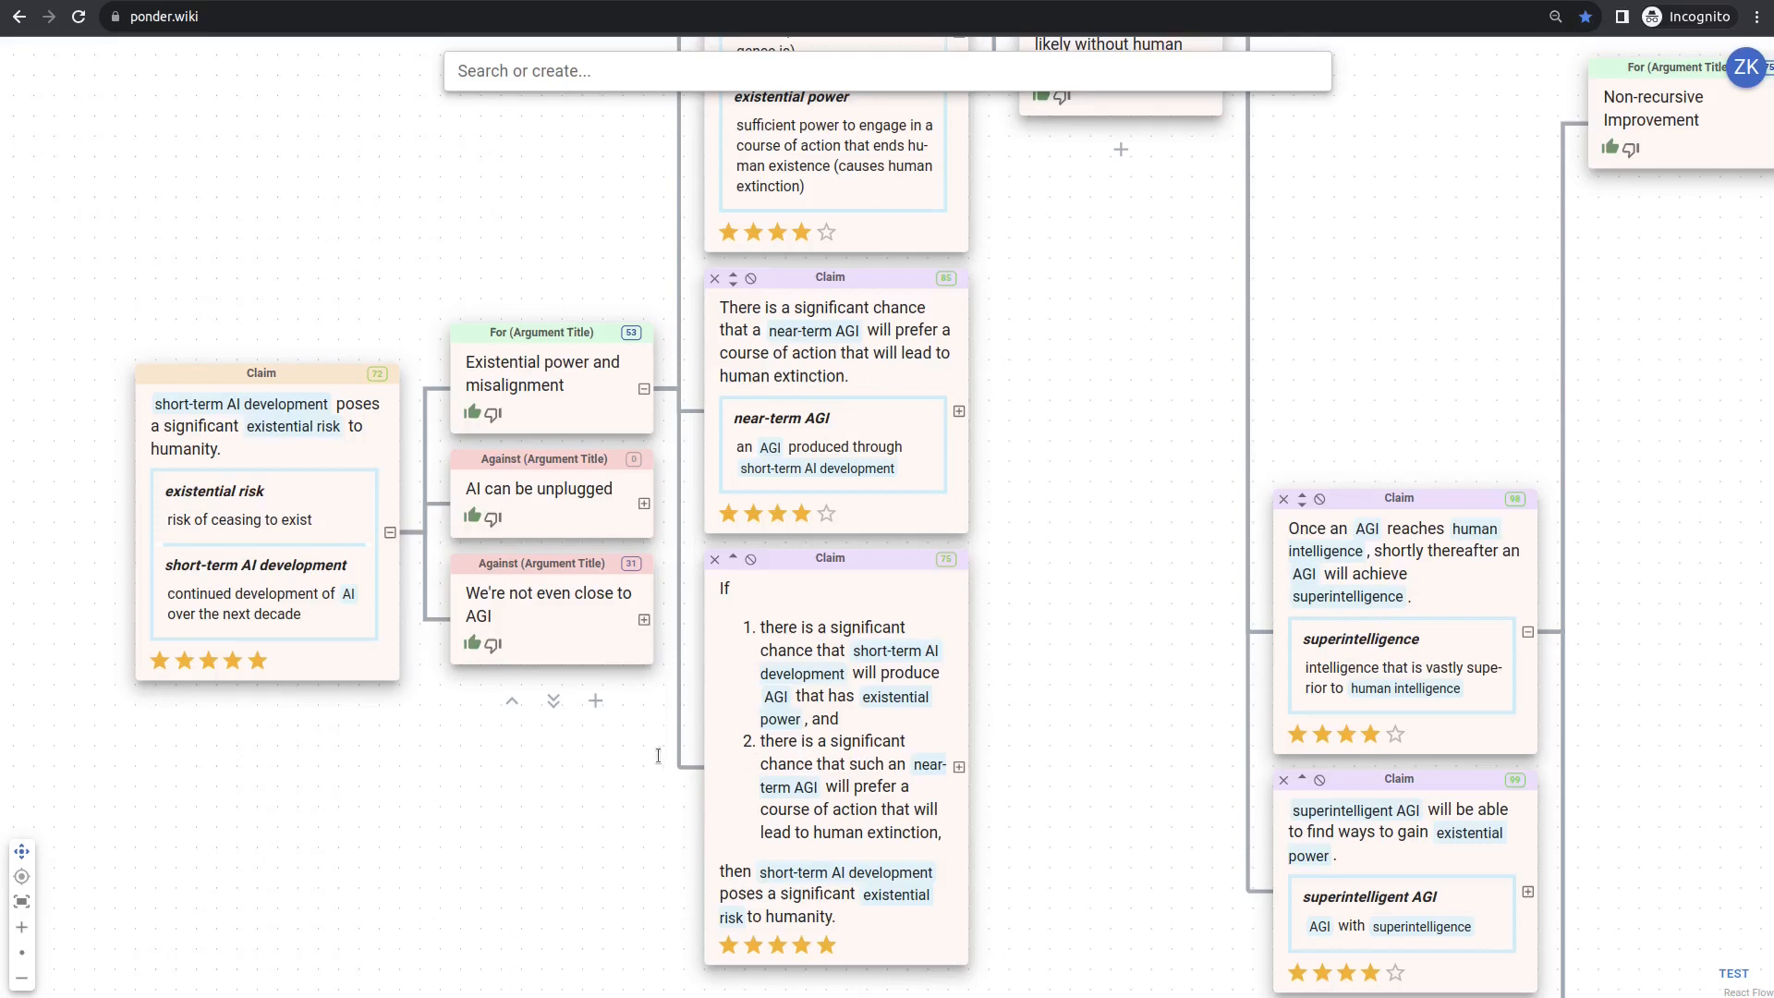
left_click(553, 700)
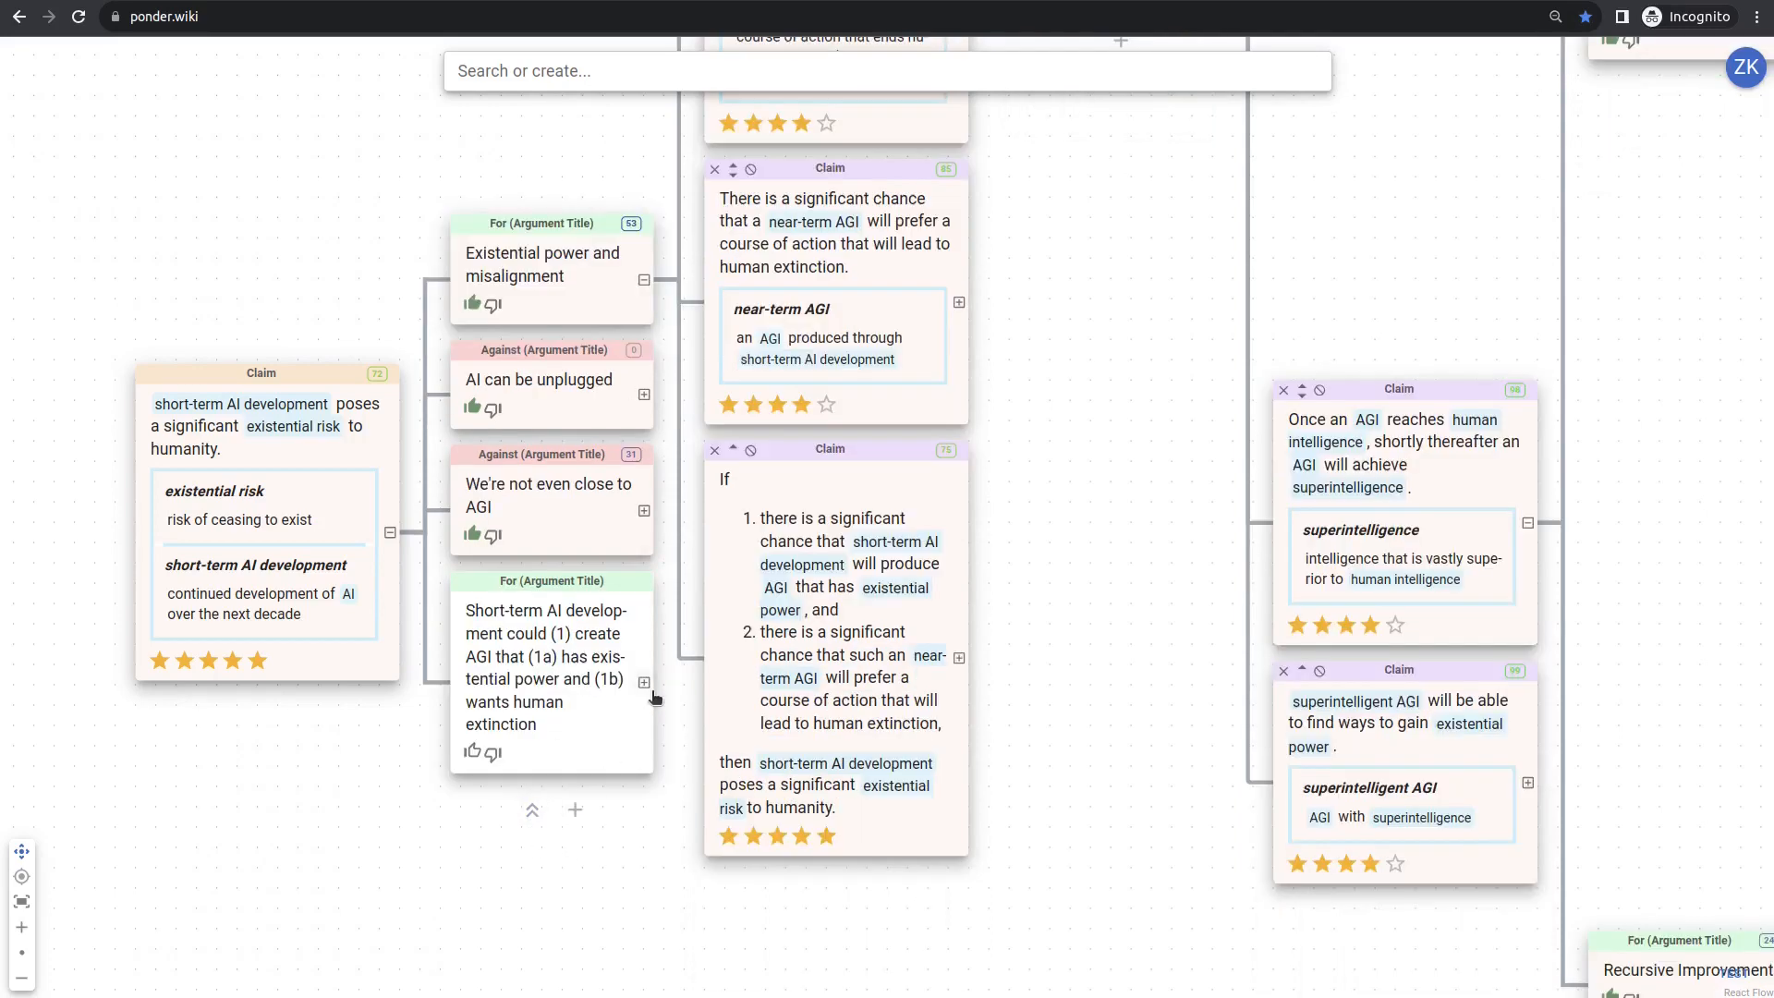
left_click(531, 810)
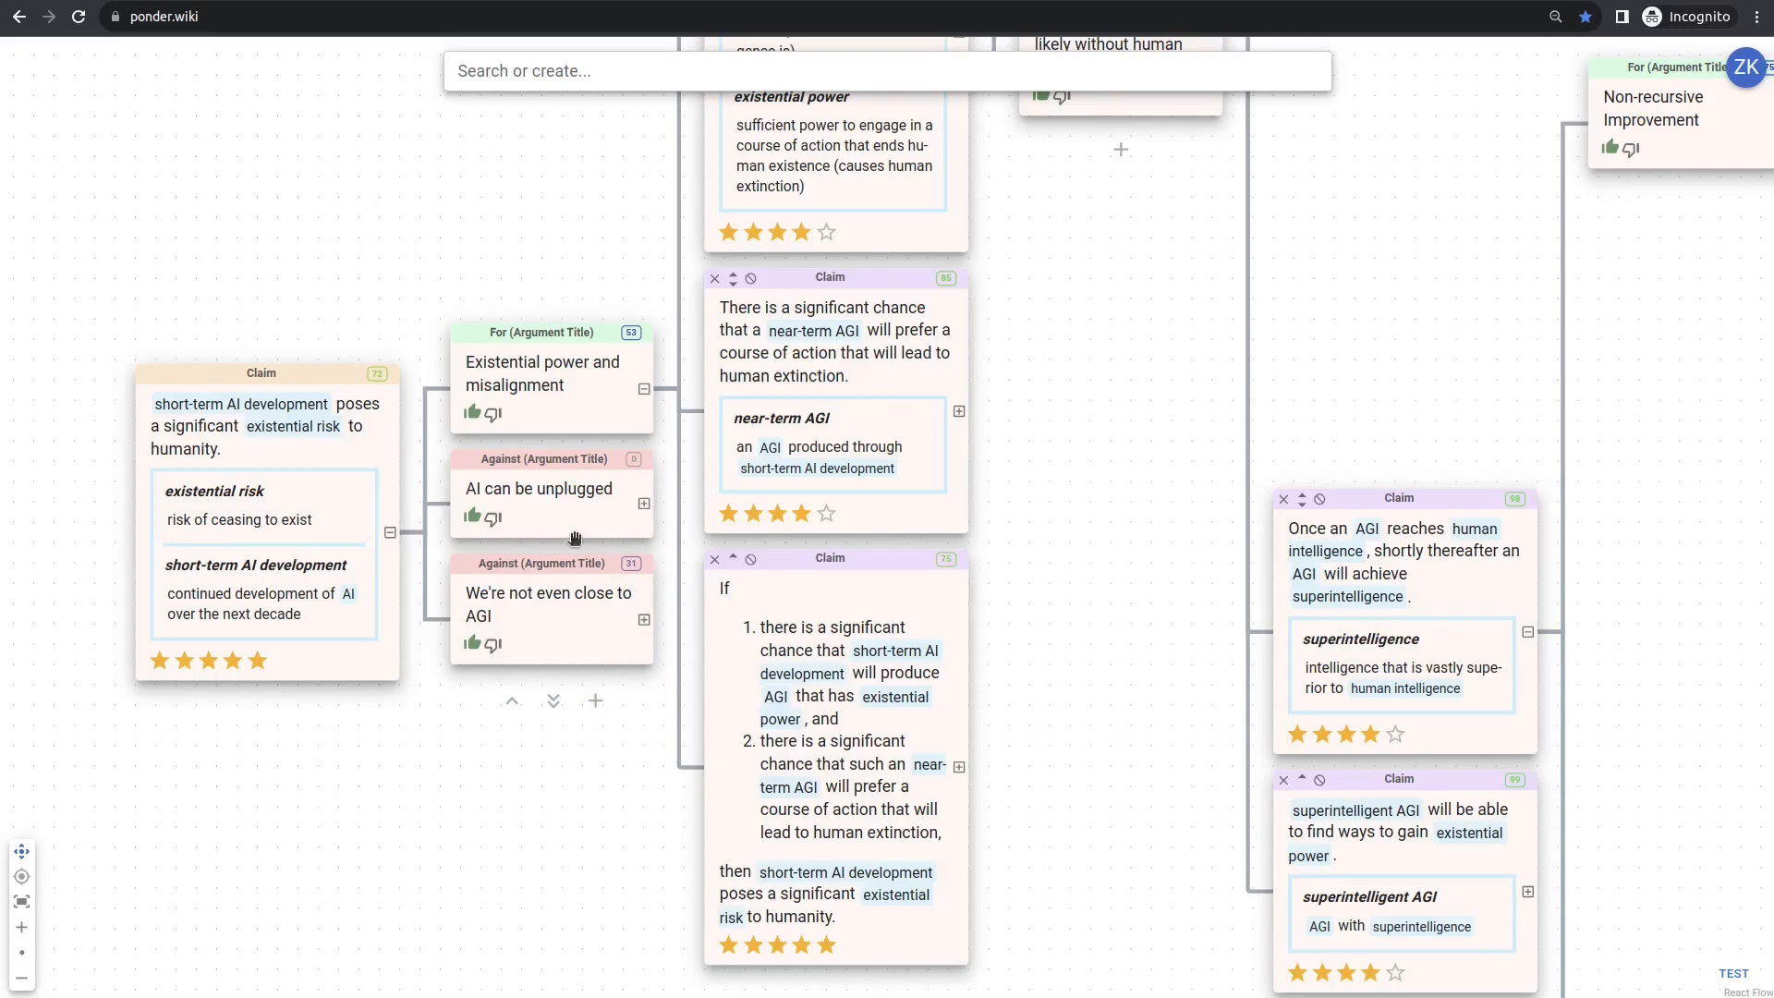
scroll(132, 621, "down", 5)
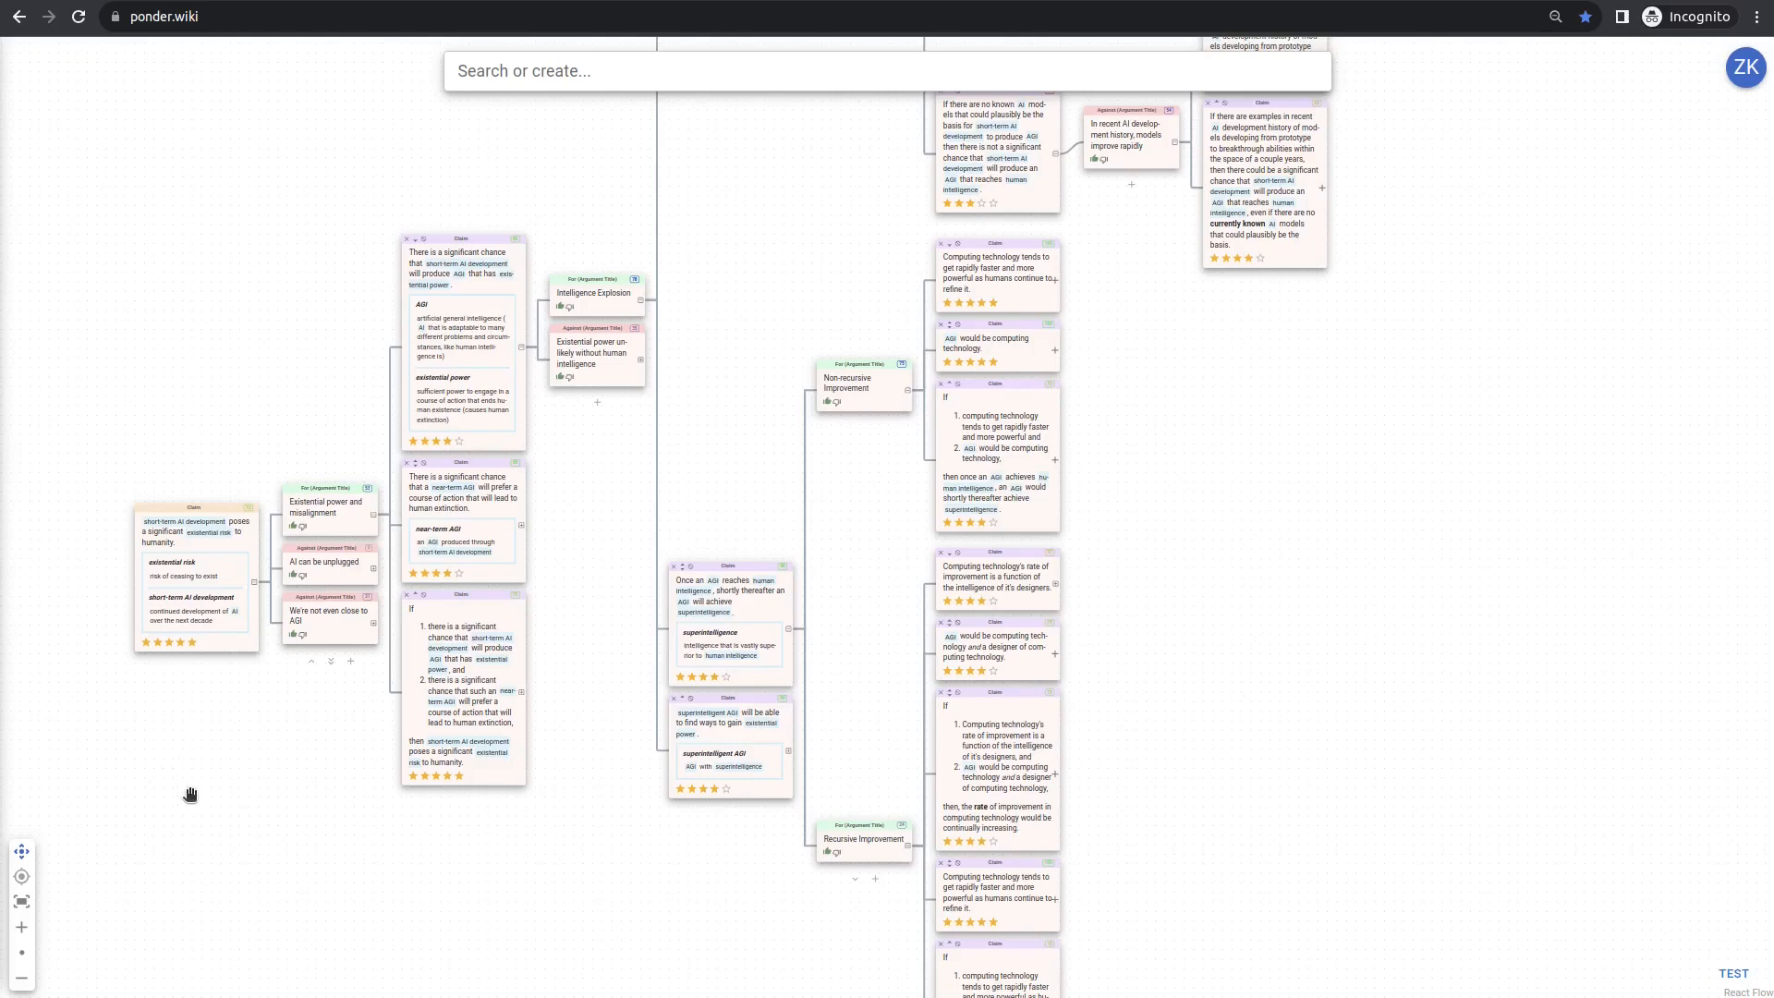